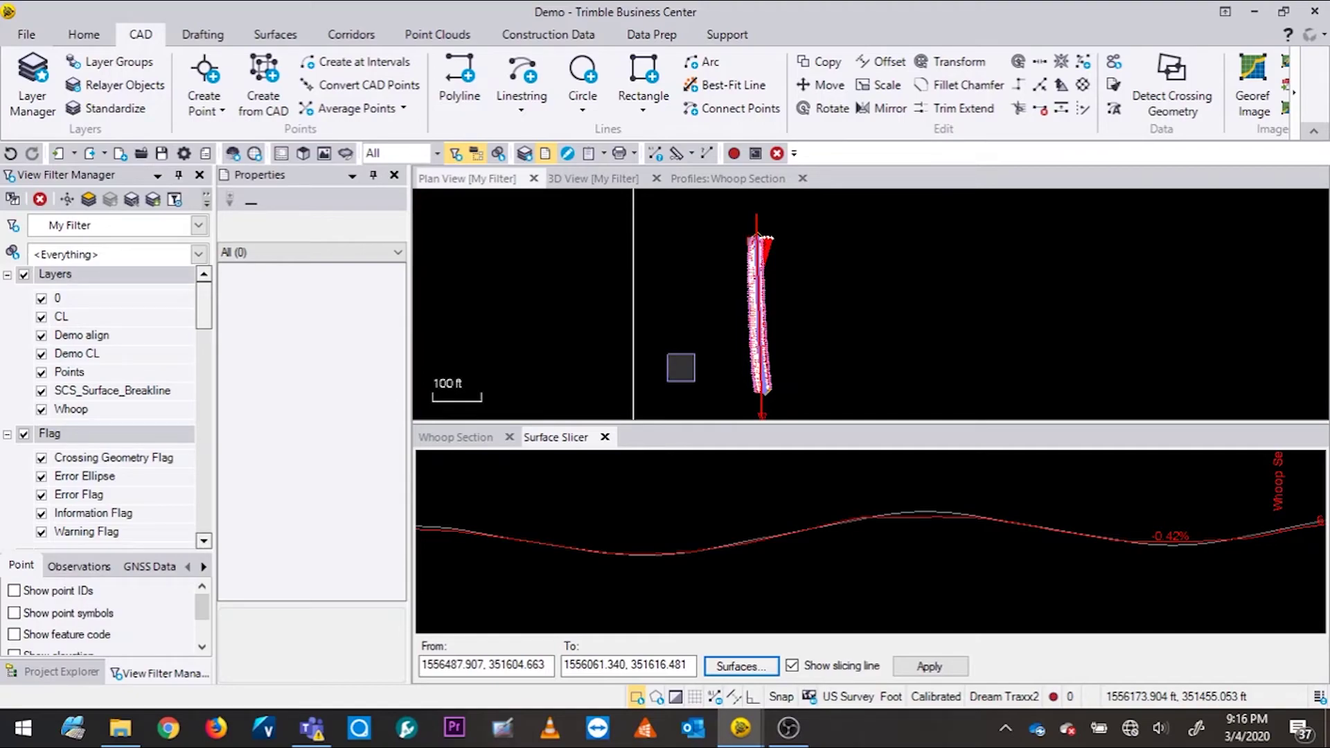
Show the 3D view and hide the demo (Finish) surface so that only whoop topo2 is displayed
{"action": "left_click", "coordinate": [594, 179]}
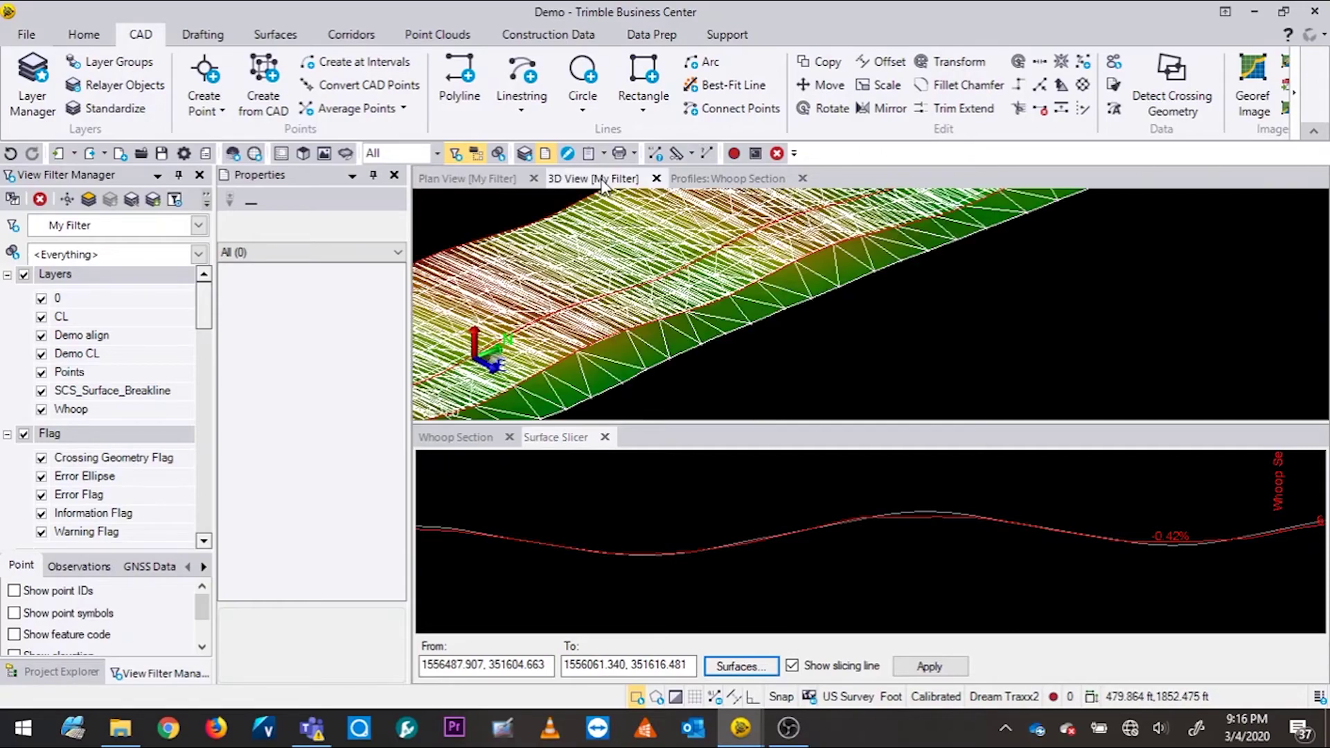
{"action": "scroll", "coordinate": [693, 320], "scroll_direction": "up", "scroll_amount": 2}
{"action": "left_click_drag", "start_coordinate": [204, 309], "coordinate": [202, 516]}
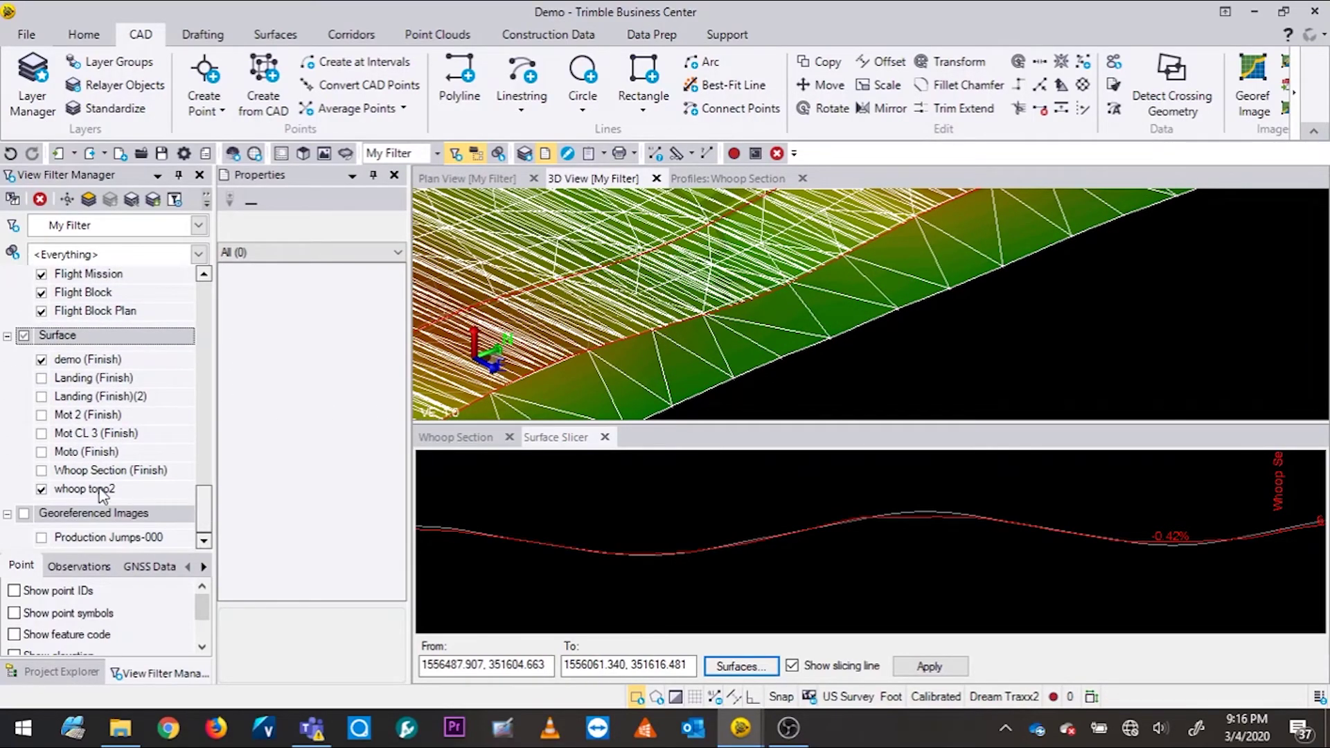
{"action": "left_click", "coordinate": [41, 359]}
{"action": "mouse_move", "coordinate": [873, 298]}
{"action": "left_mouse_down"}
{"action": "mouse_move", "coordinate": [695, 330]}
{"action": "mouse_move", "coordinate": [860, 277]}
{"action": "left_mouse_up"}
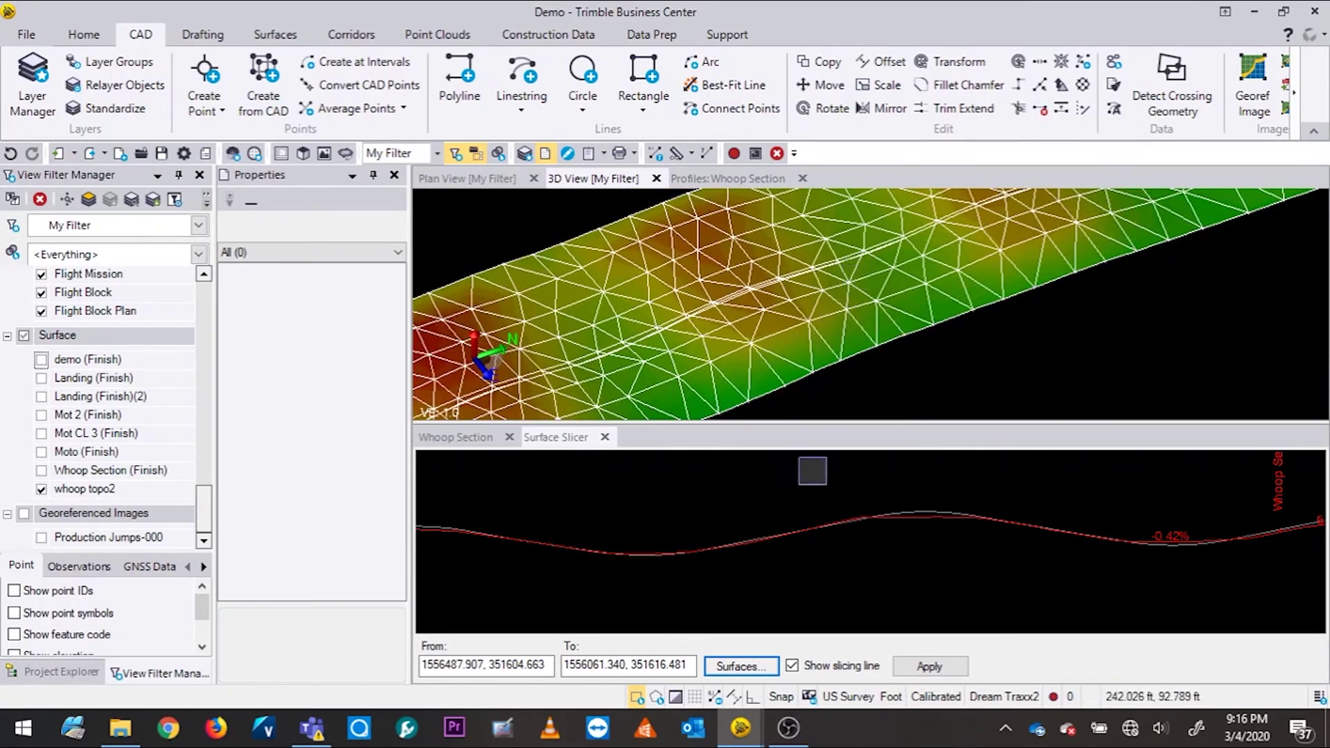
Return to the plan view and measure the distance between the two surface lines at the whoop crest in the Surface Slicer
{"action": "scroll", "coordinate": [900, 514], "scroll_direction": "up", "scroll_amount": 2}
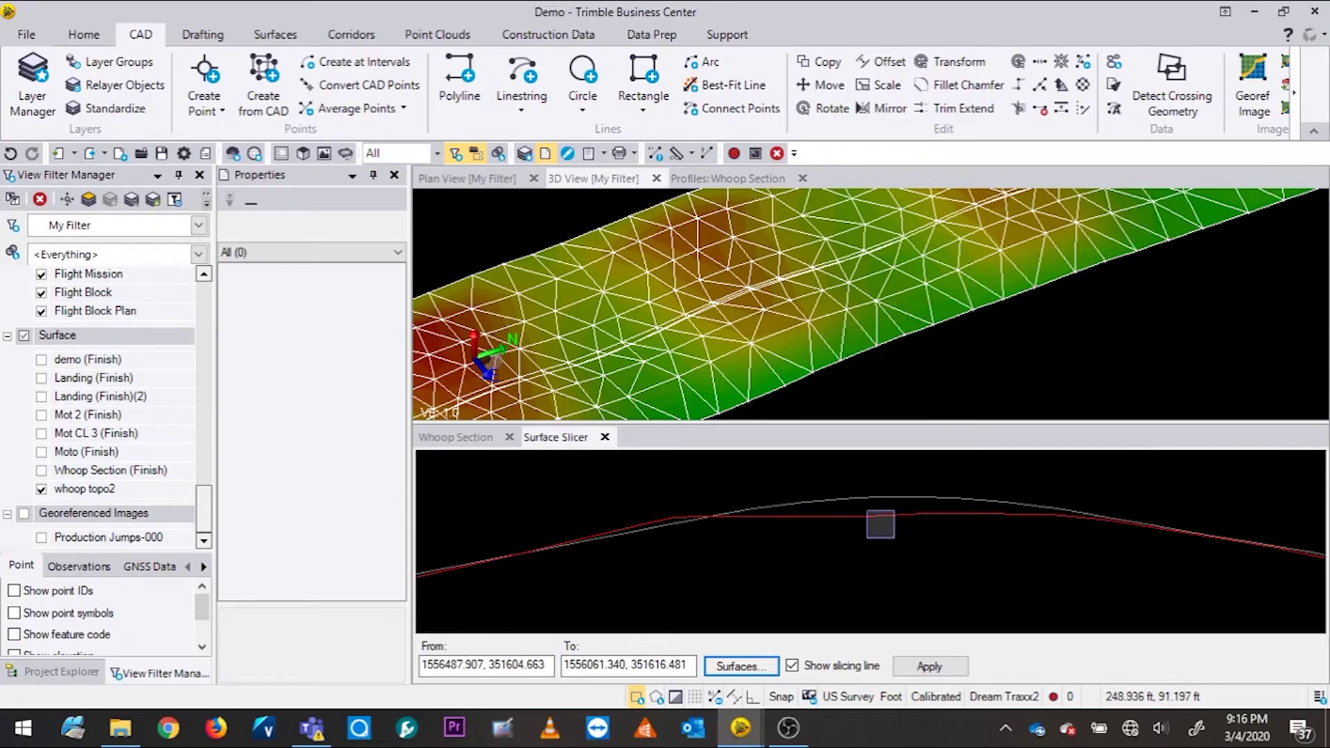
{"action": "left_click", "coordinate": [466, 179]}
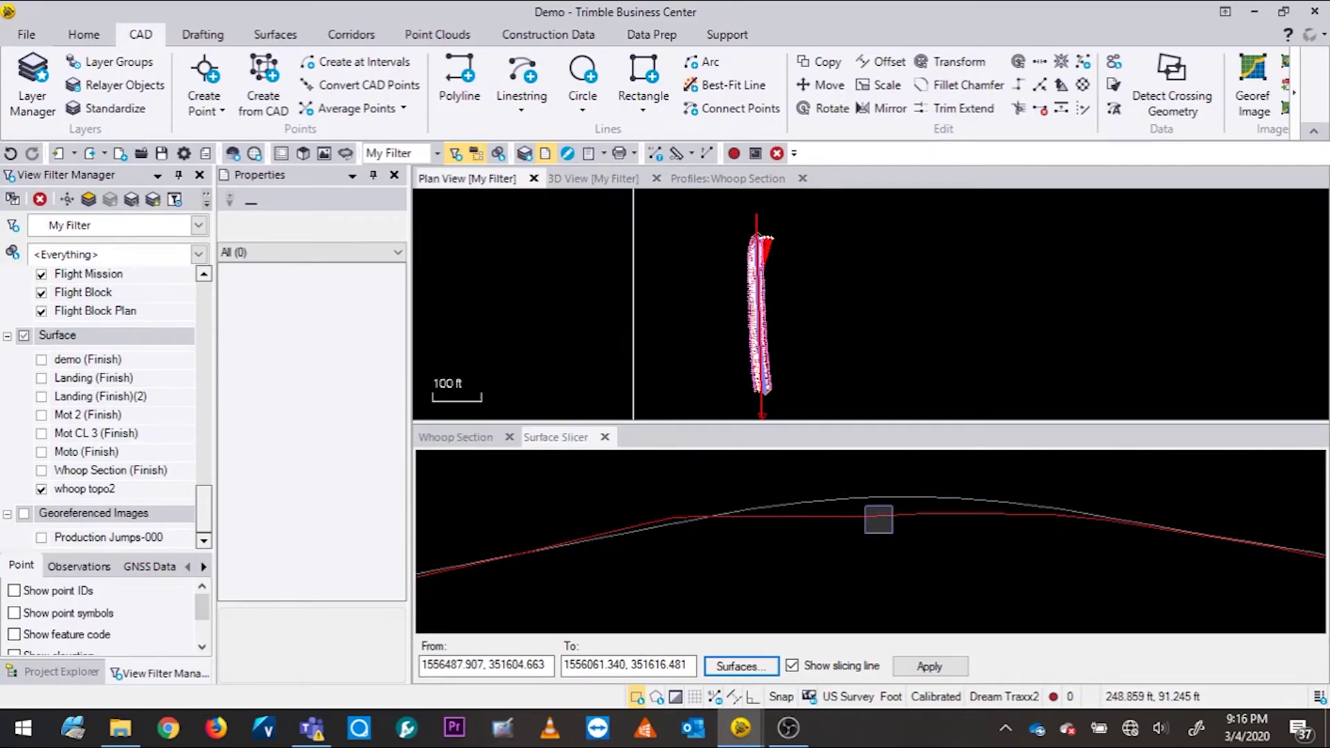
{"action": "middle_click_drag", "start_coordinate": [947, 558], "coordinate": [792, 535]}
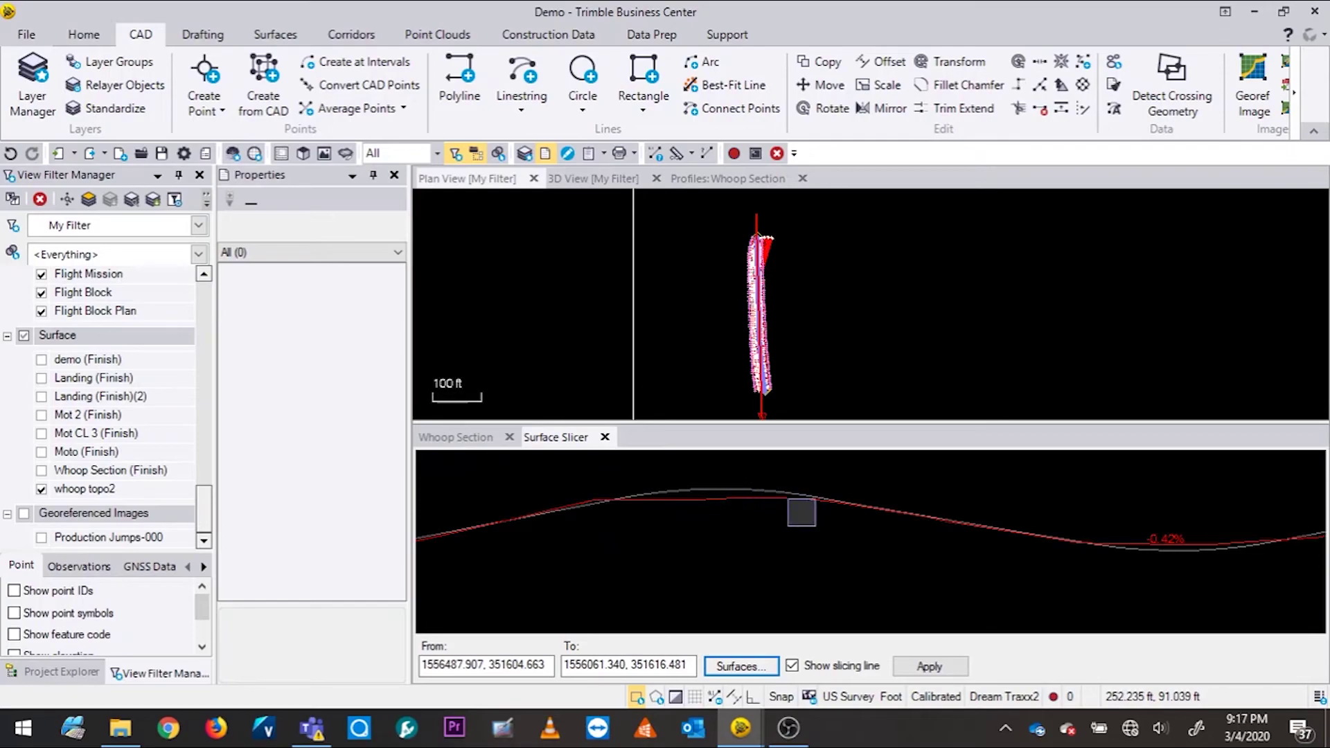
{"action": "scroll", "coordinate": [802, 513], "scroll_direction": "down", "scroll_amount": 1}
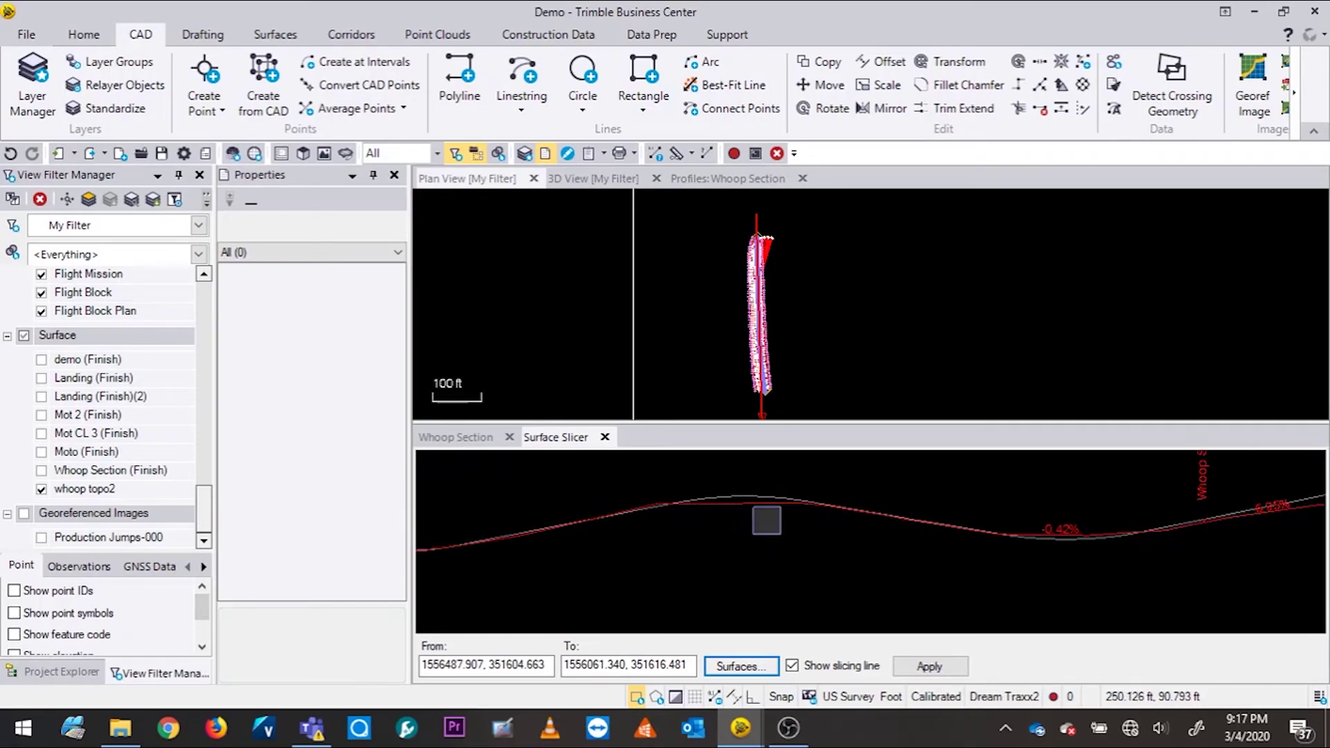
{"action": "scroll", "coordinate": [750, 517], "scroll_direction": "up", "scroll_amount": 2}
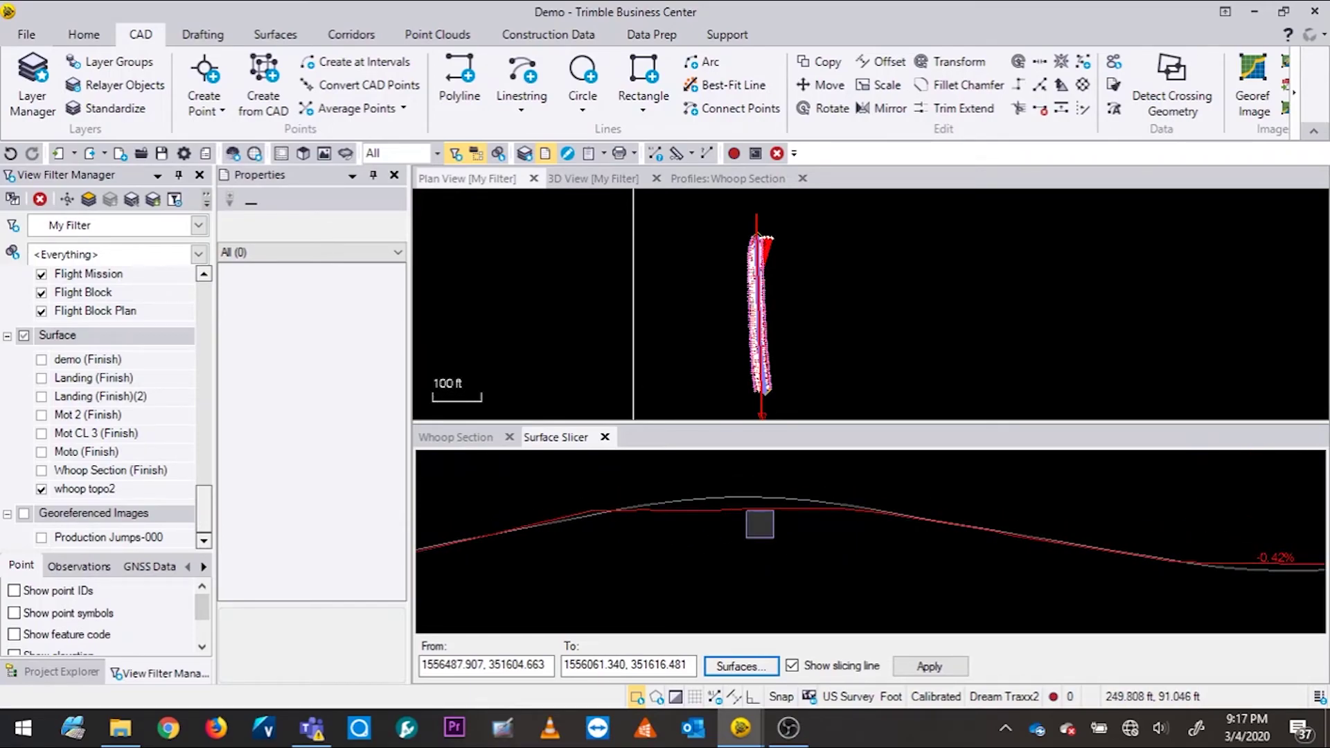
{"action": "scroll", "coordinate": [750, 517], "scroll_direction": "up", "scroll_amount": 1}
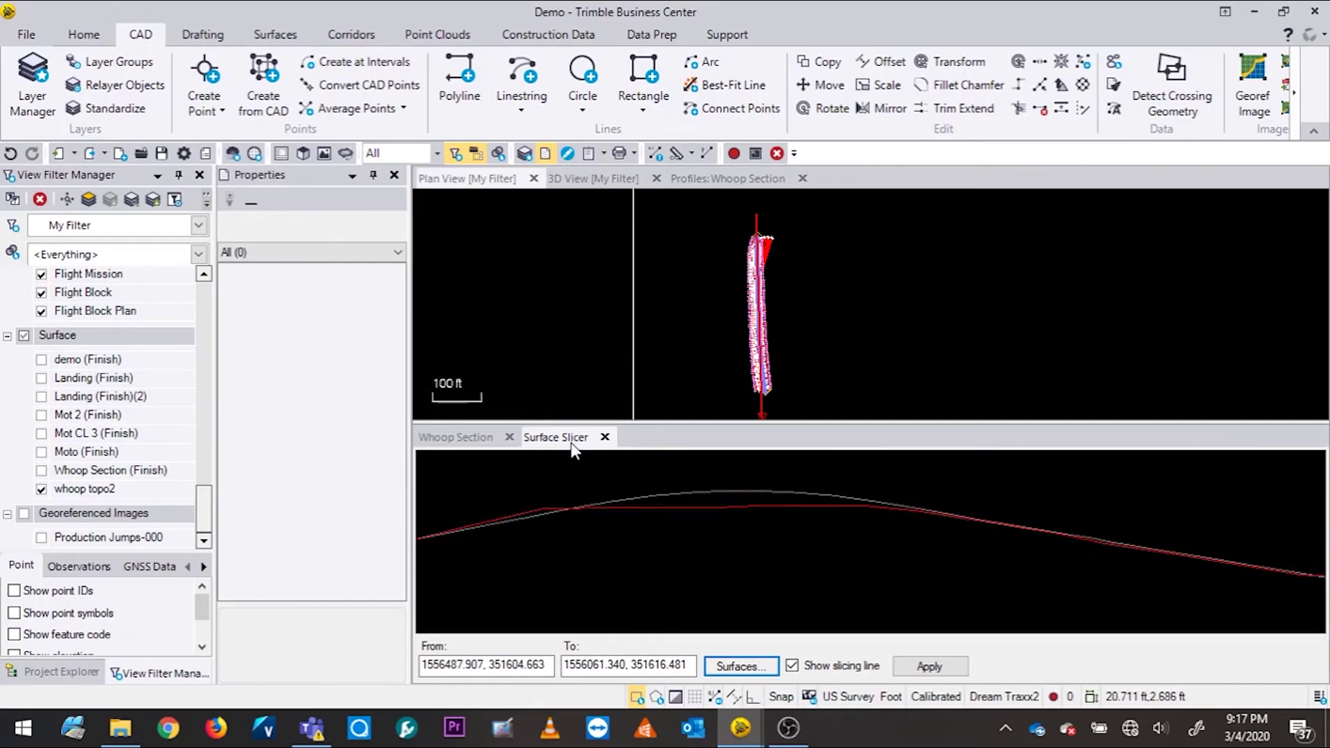
{"action": "left_click", "coordinate": [677, 153]}
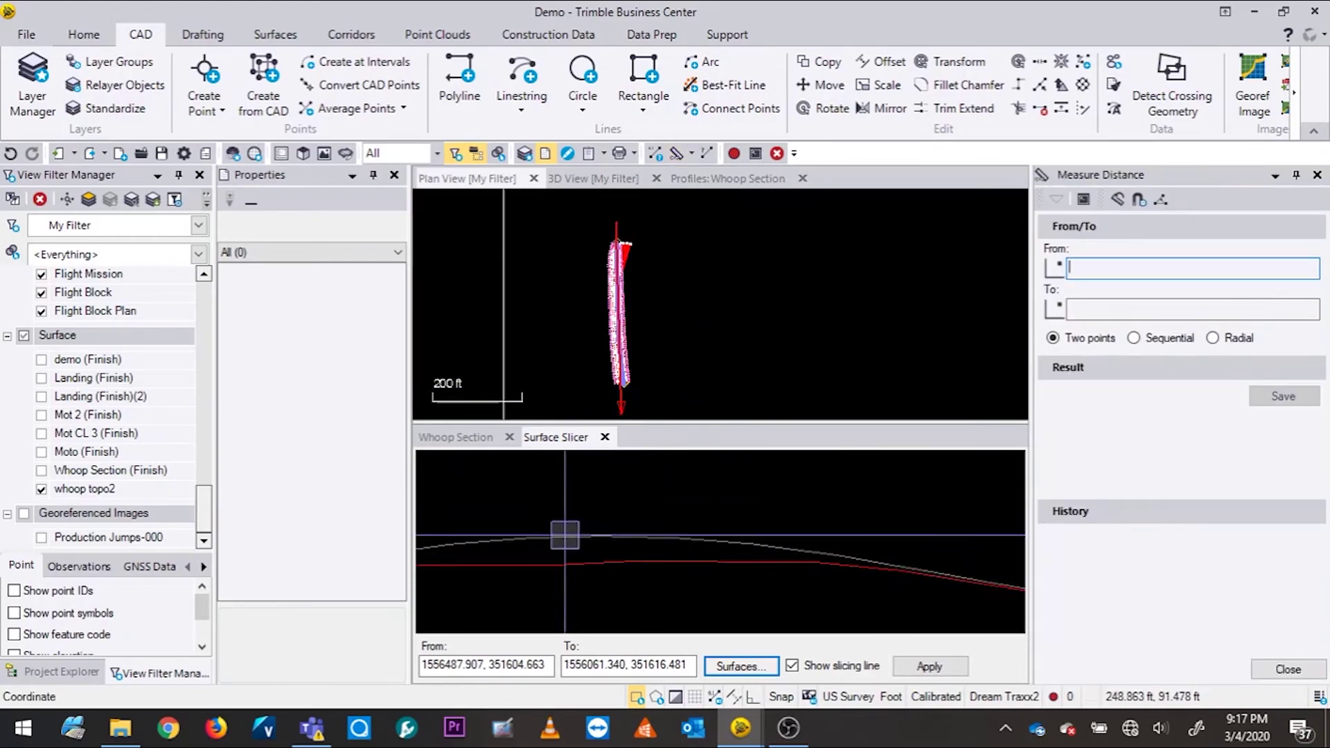
{"action": "left_click", "coordinate": [564, 556]}
{"action": "left_click", "coordinate": [562, 559]}
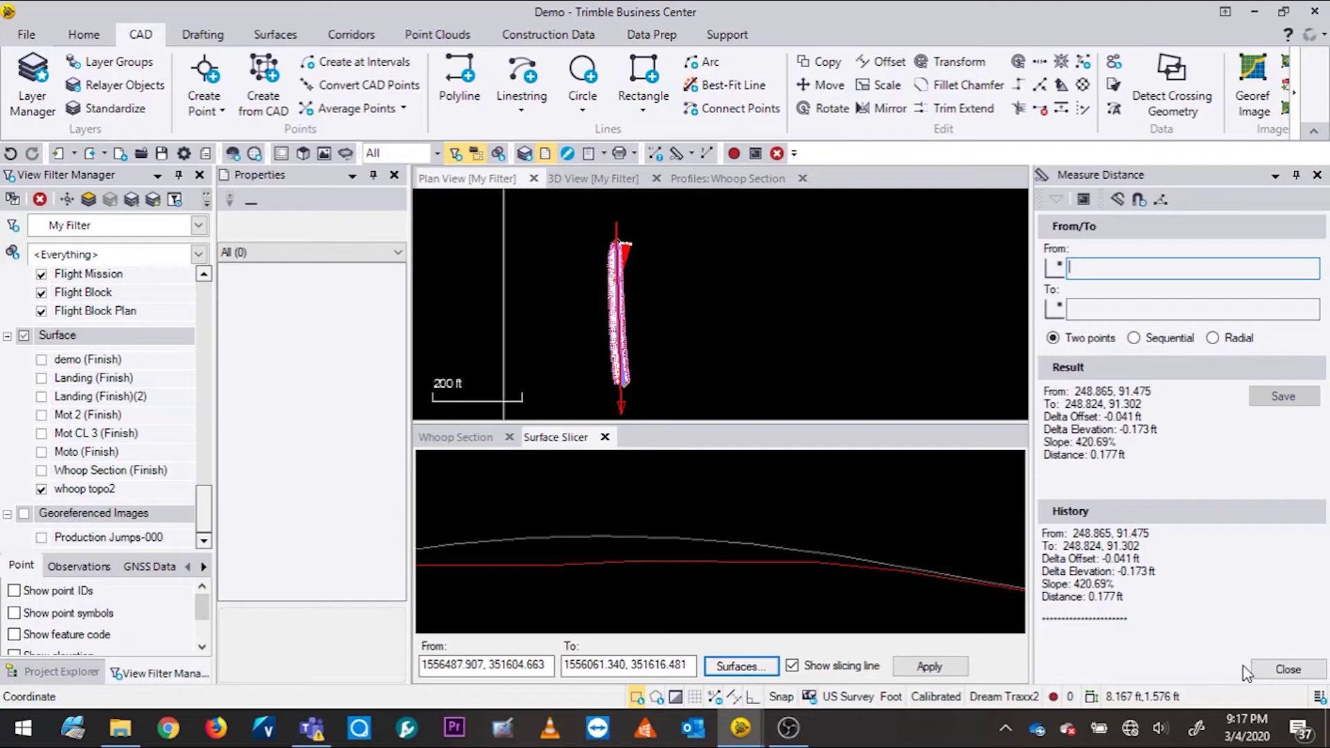
{"action": "left_click", "coordinate": [1289, 670]}
Examine how the two surface lines compare along the other whoops in the Surface Slicer
{"action": "scroll", "coordinate": [1019, 588], "scroll_direction": "down", "scroll_amount": 3}
{"action": "middle_click_drag", "start_coordinate": [977, 493], "coordinate": [655, 481]}
{"action": "middle_click_drag", "start_coordinate": [1098, 515], "coordinate": [849, 535]}
{"action": "scroll", "coordinate": [894, 540], "scroll_direction": "down", "scroll_amount": 1}
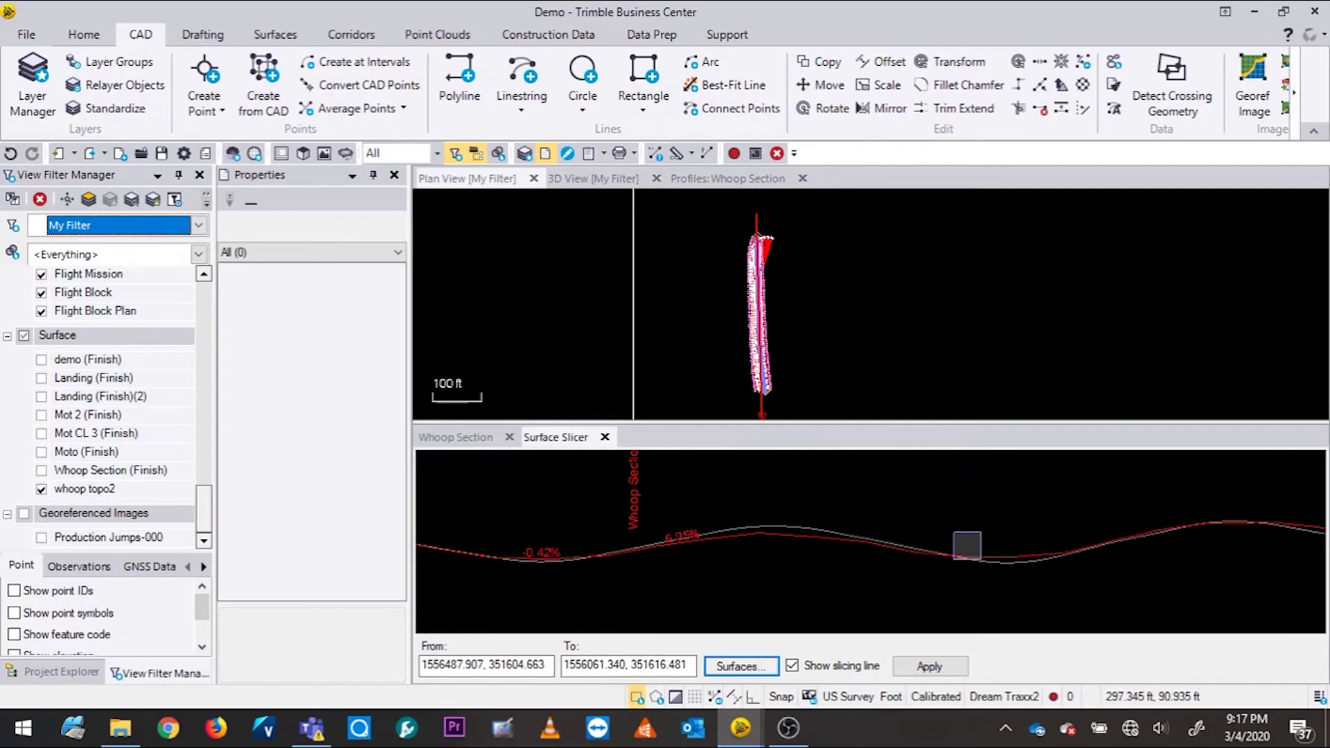
{"action": "scroll", "coordinate": [735, 549], "scroll_direction": "down", "scroll_amount": 1}
{"action": "middle_click_drag", "start_coordinate": [565, 548], "coordinate": [762, 513]}
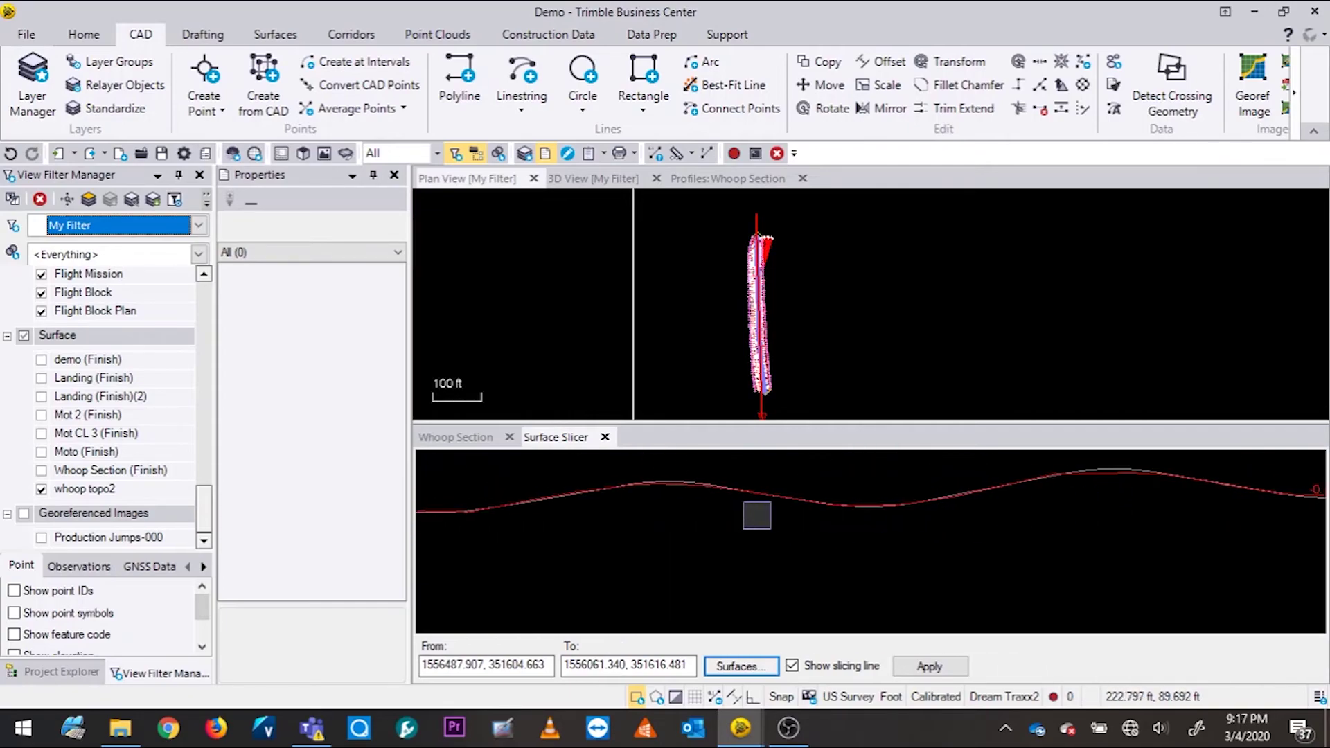
{"action": "middle_click_drag", "start_coordinate": [679, 493], "coordinate": [768, 526]}
{"action": "middle_click_drag", "start_coordinate": [1117, 514], "coordinate": [988, 515]}
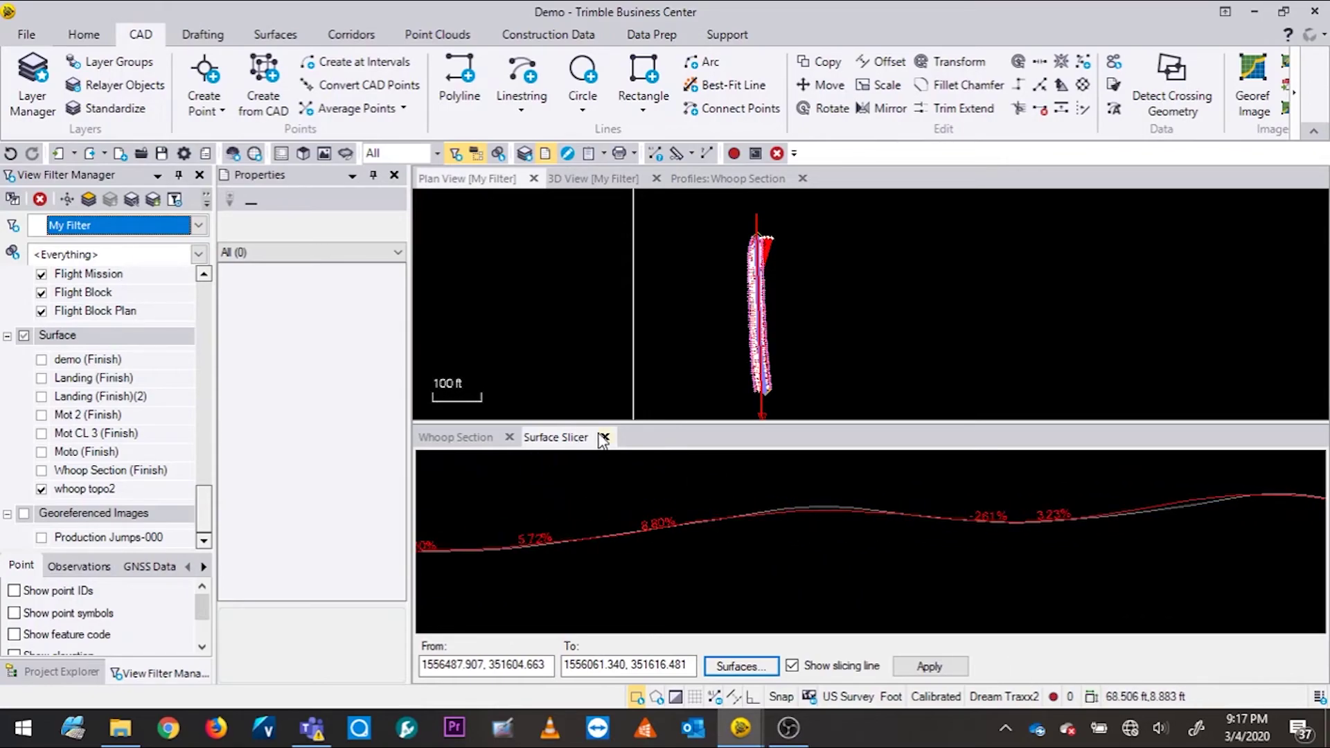
Bring up the Whoop Section alignment table and close the Surface Slicer view
{"action": "left_click", "coordinate": [480, 439]}
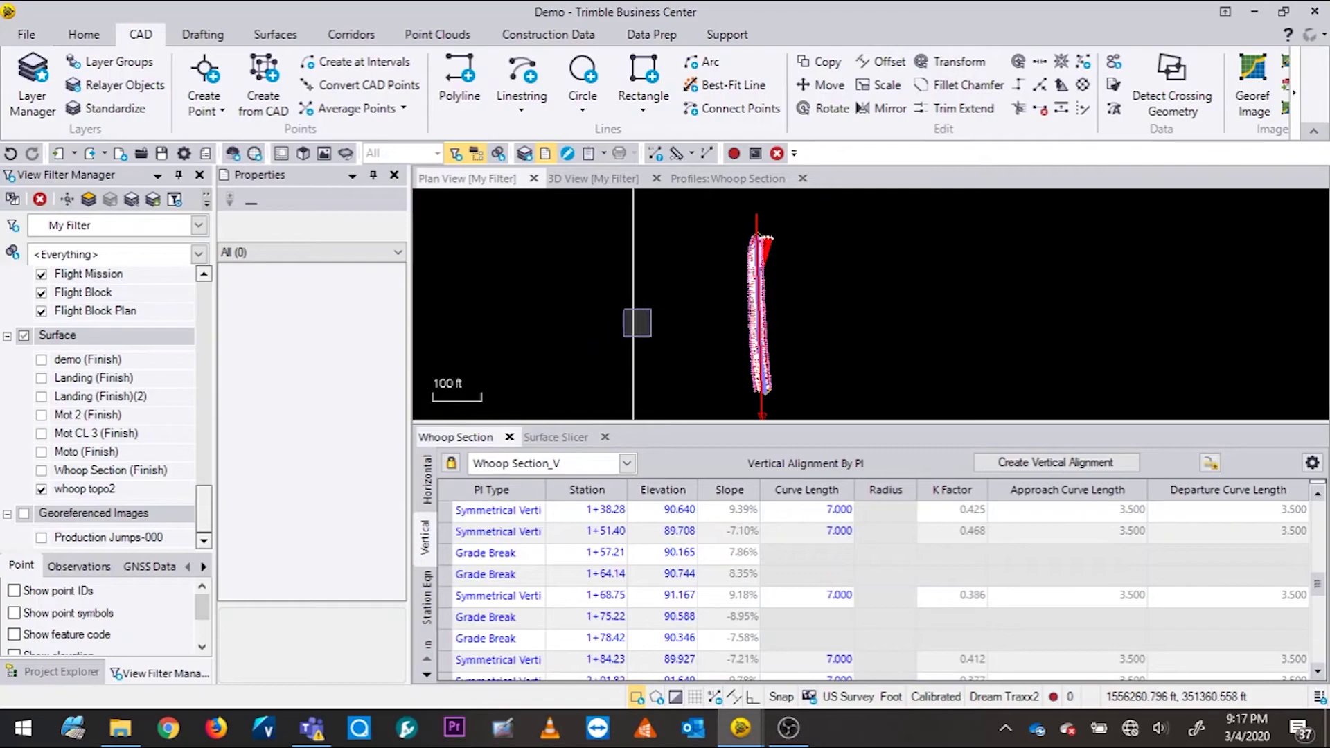
{"action": "scroll", "coordinate": [712, 282], "scroll_direction": "up", "scroll_amount": 1}
{"action": "left_click", "coordinate": [601, 437]}
Hide the layers 0, CL, Points and Whoop, leaving the topo surface and its breaklines in the plan view
{"action": "scroll", "coordinate": [721, 312], "scroll_direction": "up", "scroll_amount": 2}
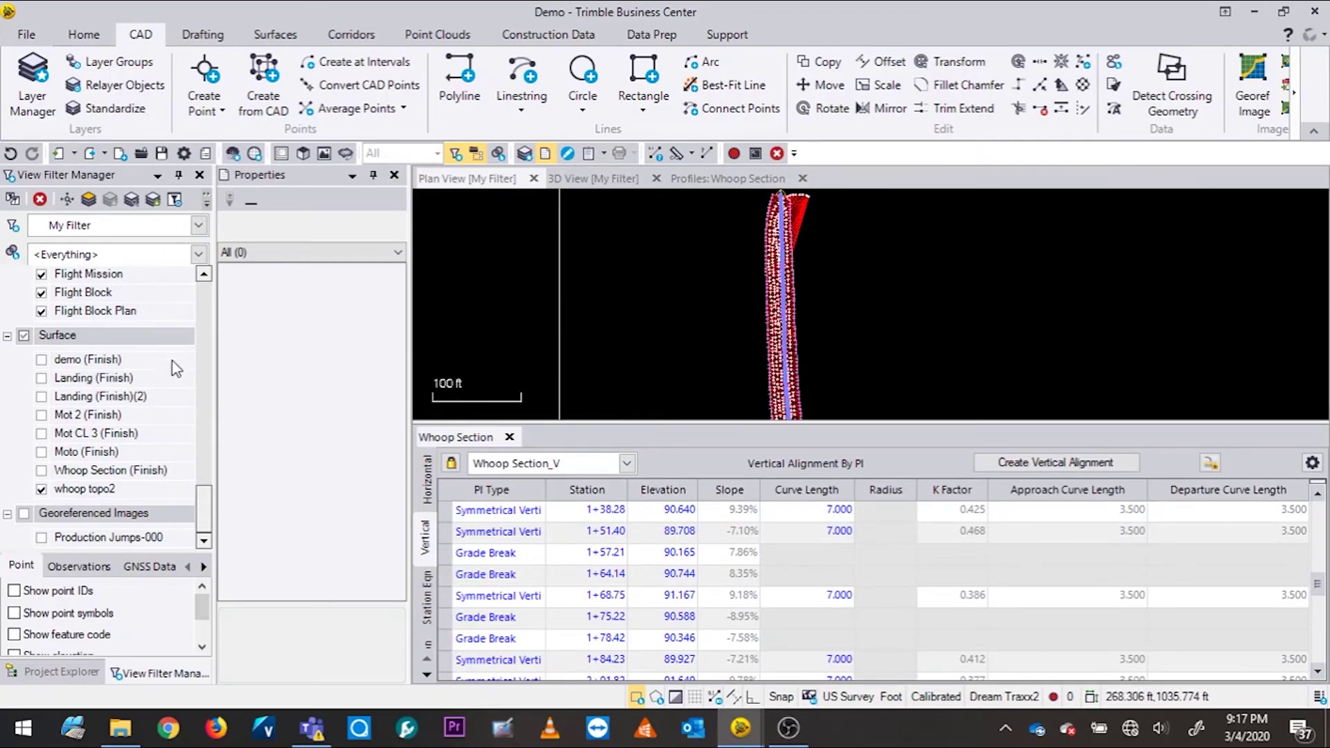
{"action": "left_click_drag", "start_coordinate": [206, 504], "coordinate": [208, 285]}
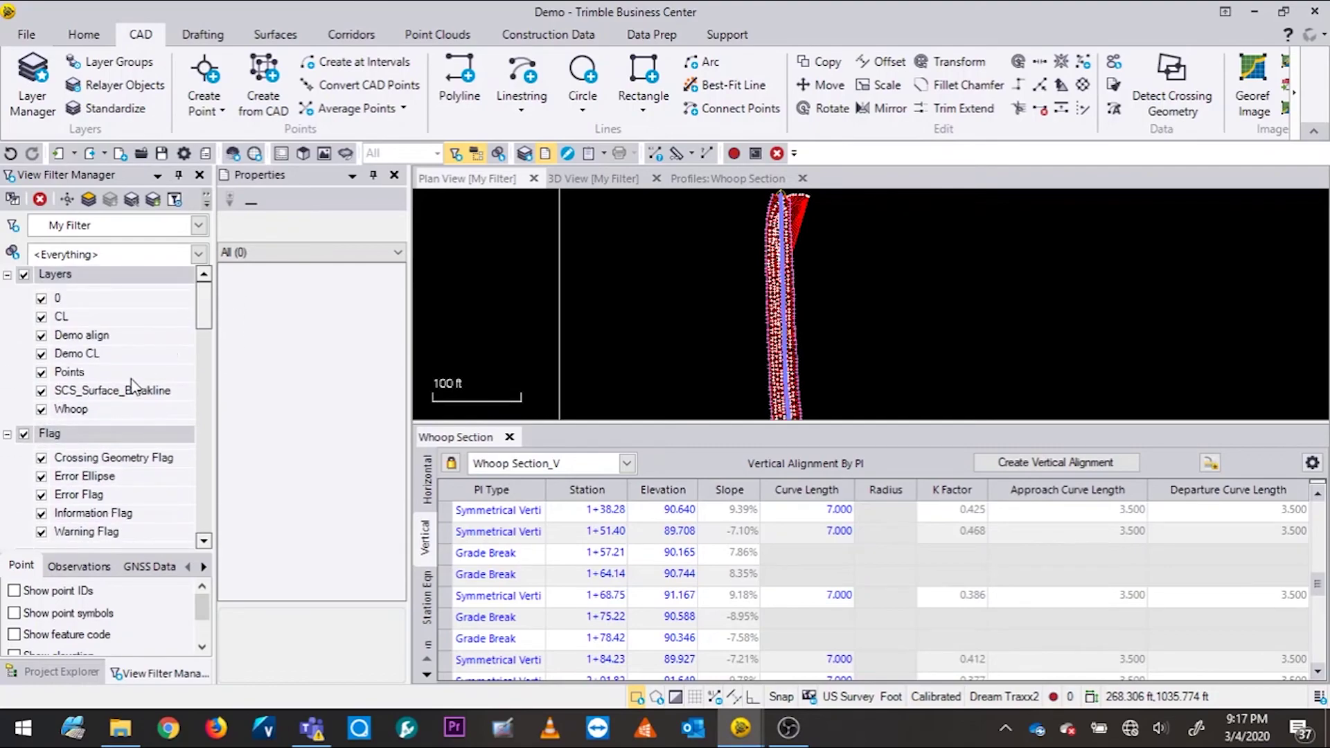
{"action": "left_click", "coordinate": [42, 410]}
{"action": "left_click", "coordinate": [42, 298]}
{"action": "scroll", "coordinate": [779, 264], "scroll_direction": "up", "scroll_amount": 2}
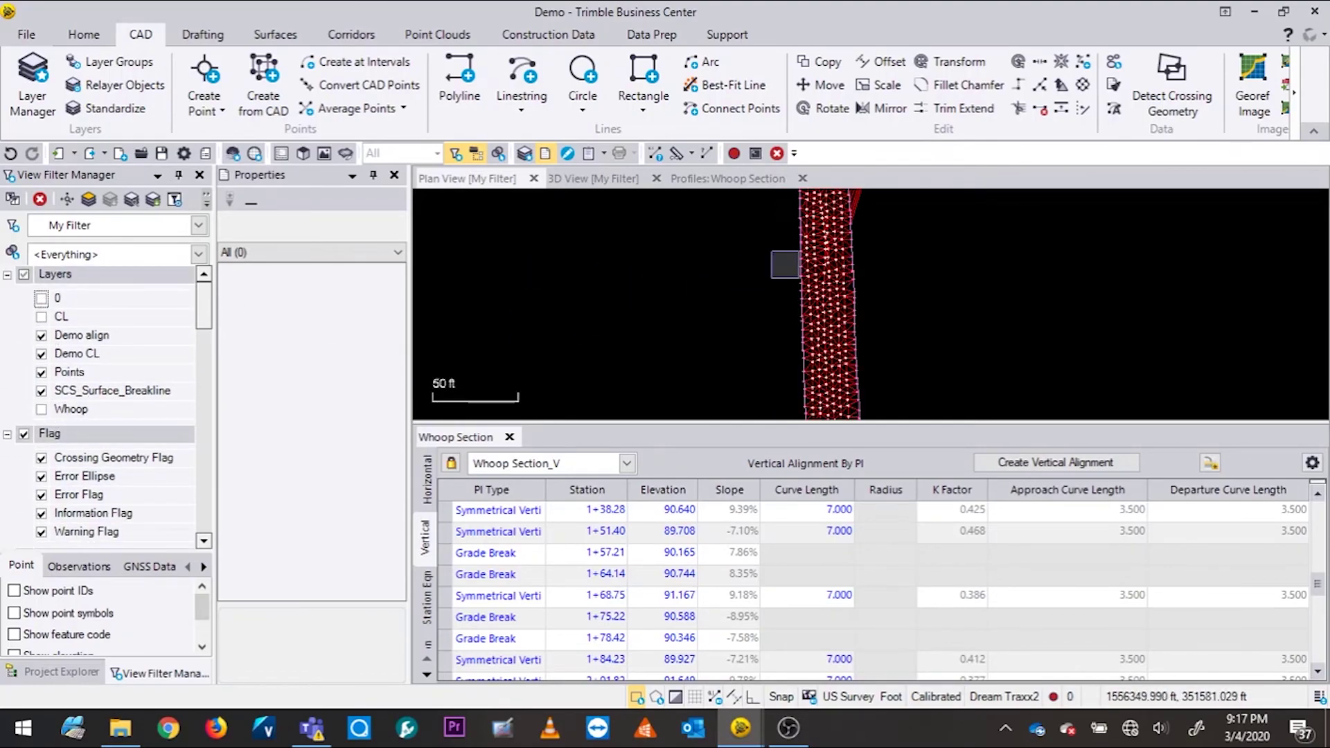
{"action": "middle_click_drag", "start_coordinate": [813, 285], "coordinate": [769, 277]}
{"action": "scroll", "coordinate": [770, 277], "scroll_direction": "down", "scroll_amount": 2}
{"action": "scroll", "coordinate": [736, 233], "scroll_direction": "up", "scroll_amount": 2}
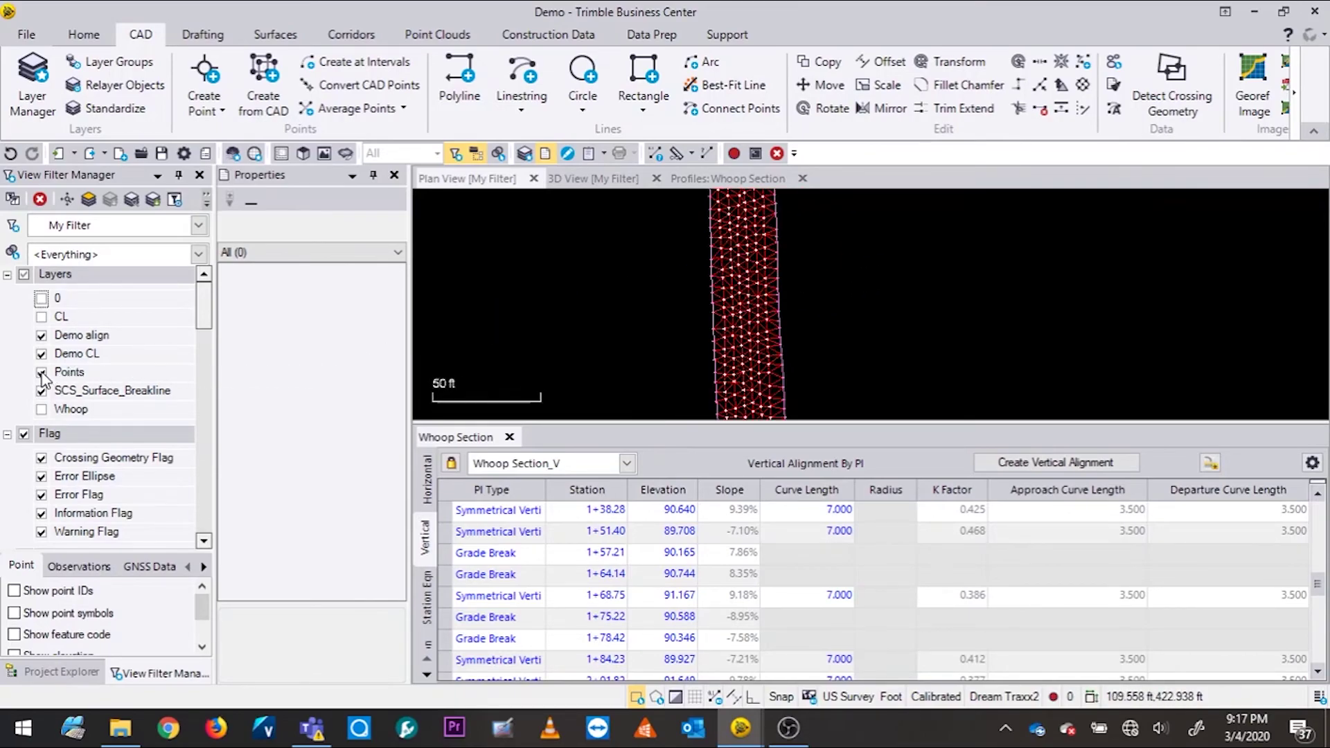
{"action": "scroll", "coordinate": [549, 308], "scroll_direction": "down", "scroll_amount": 2}
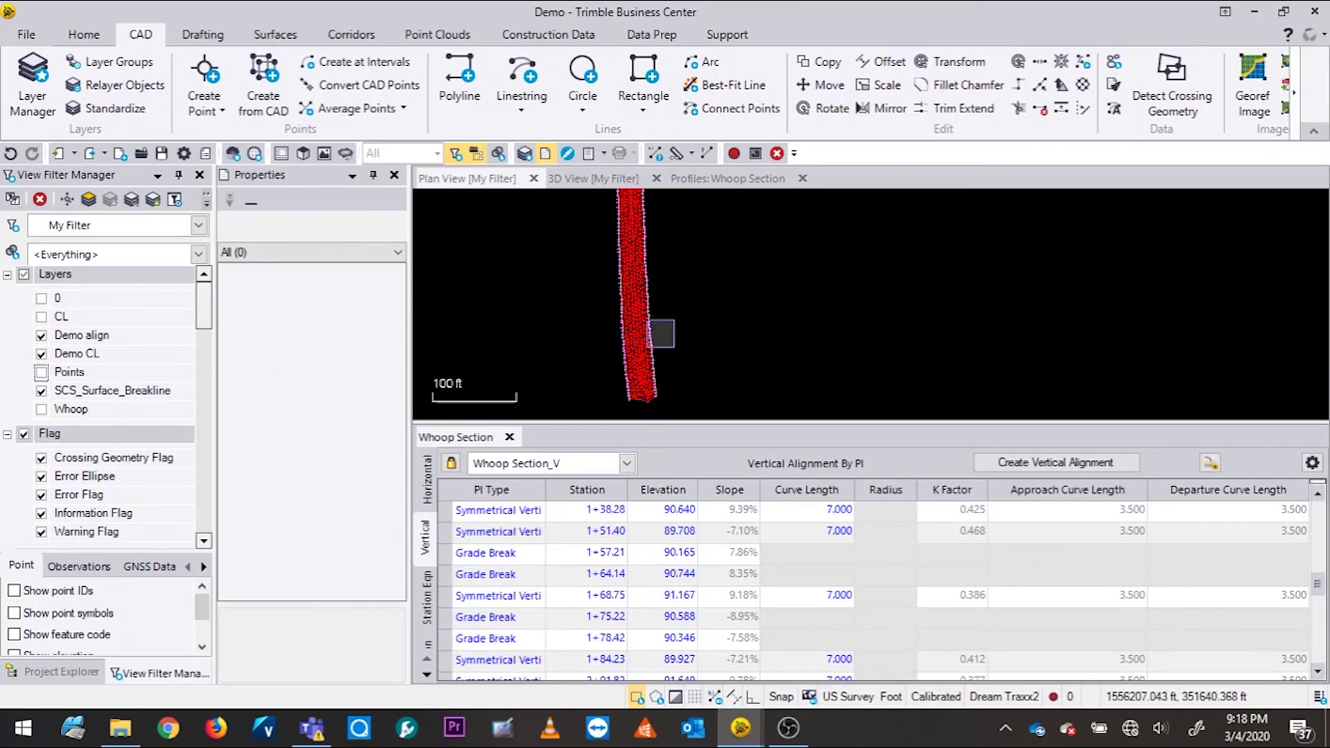
{"action": "scroll", "coordinate": [677, 350], "scroll_direction": "down", "scroll_amount": 1}
{"action": "scroll", "coordinate": [648, 277], "scroll_direction": "up", "scroll_amount": 1}
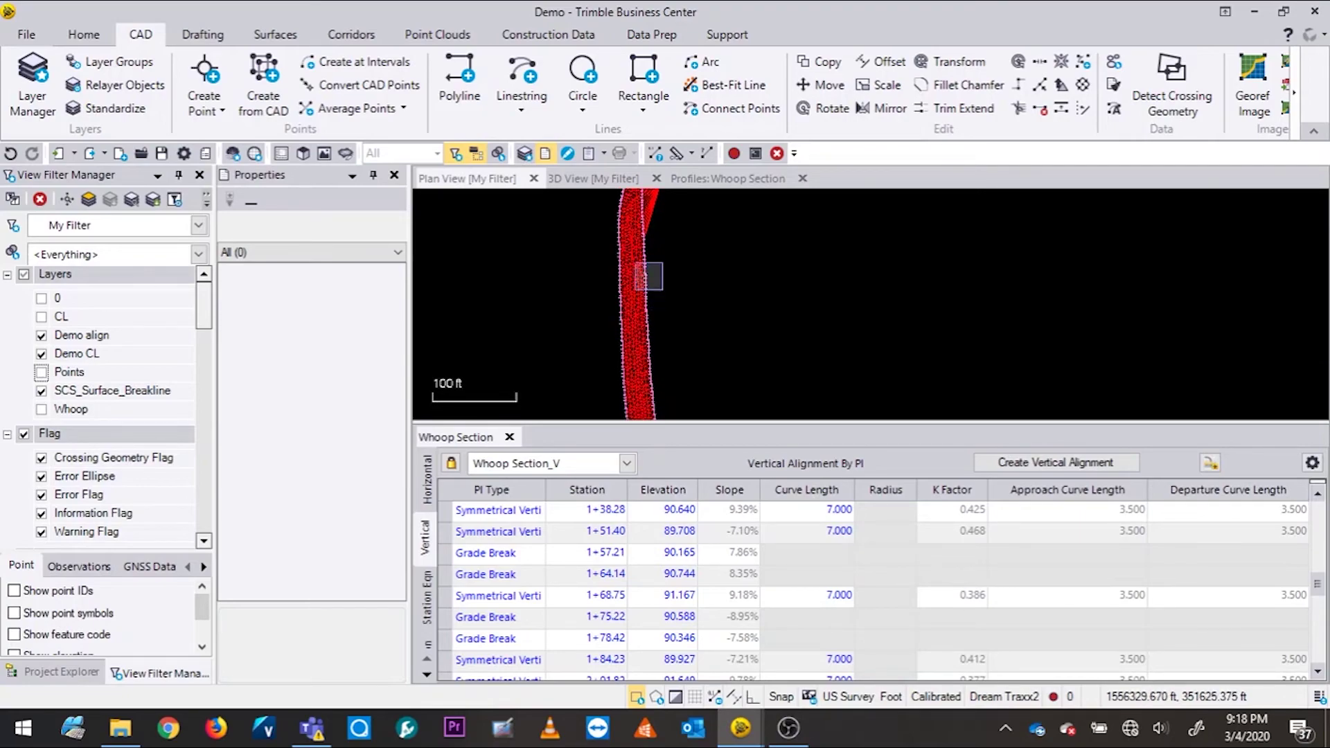
{"action": "scroll", "coordinate": [622, 263], "scroll_direction": "down", "scroll_amount": 1}
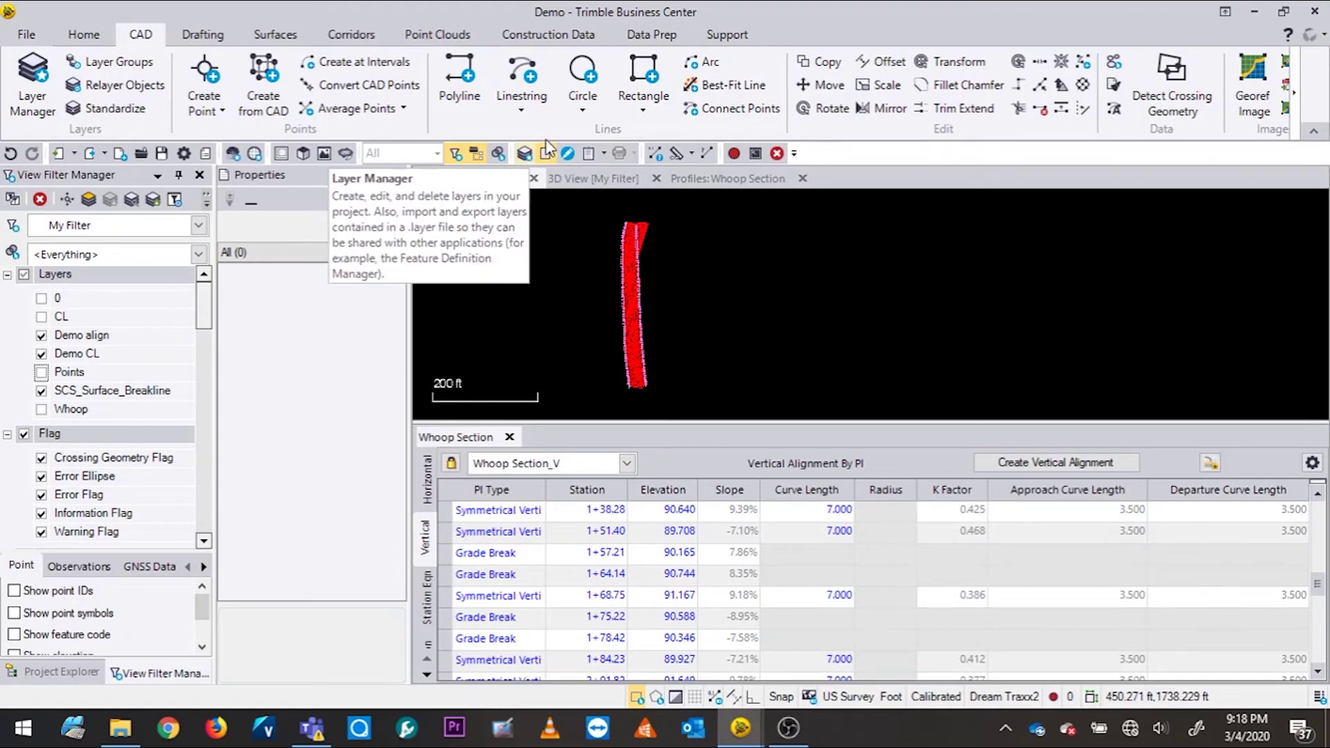
Create a linestring named Demo CL on the Demo CL layer, keeping its line style and color By Layer
{"action": "left_click", "coordinate": [524, 75]}
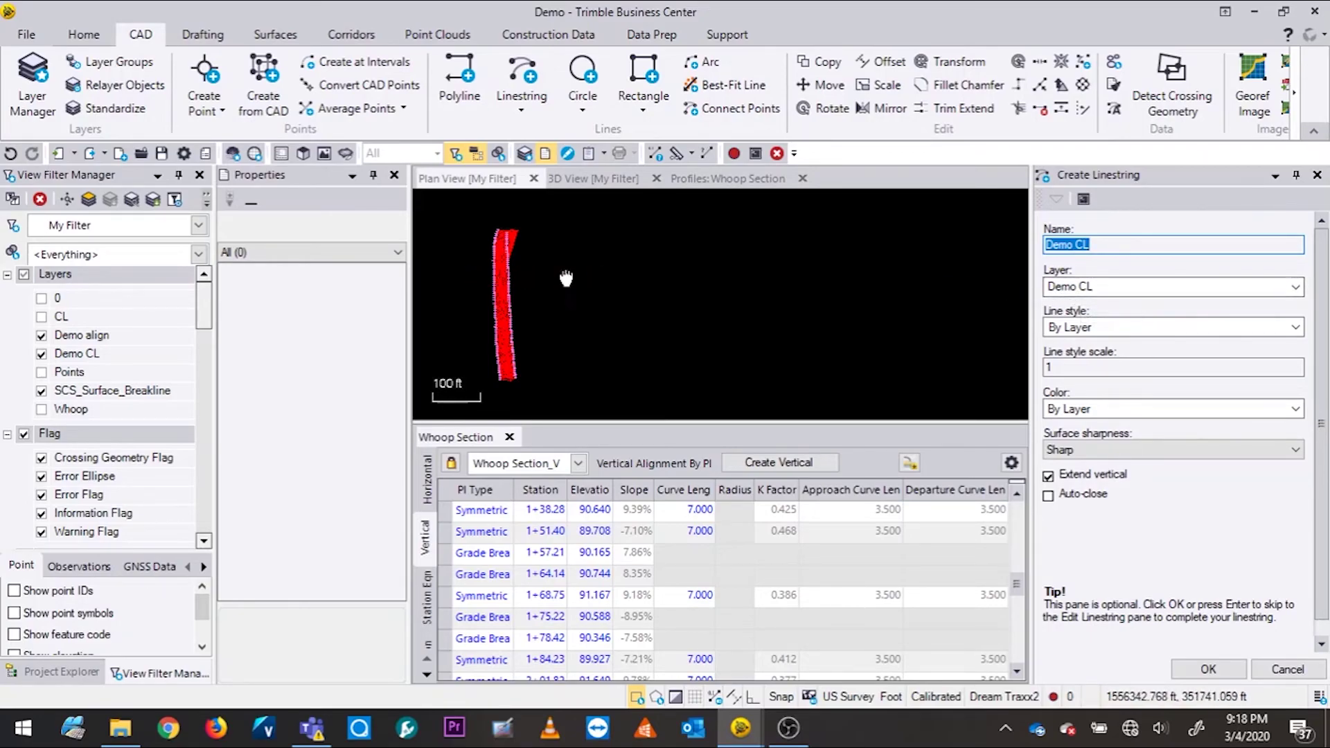
{"action": "middle_click_drag", "start_coordinate": [564, 276], "coordinate": [674, 261]}
{"action": "left_click", "coordinate": [1209, 669]}
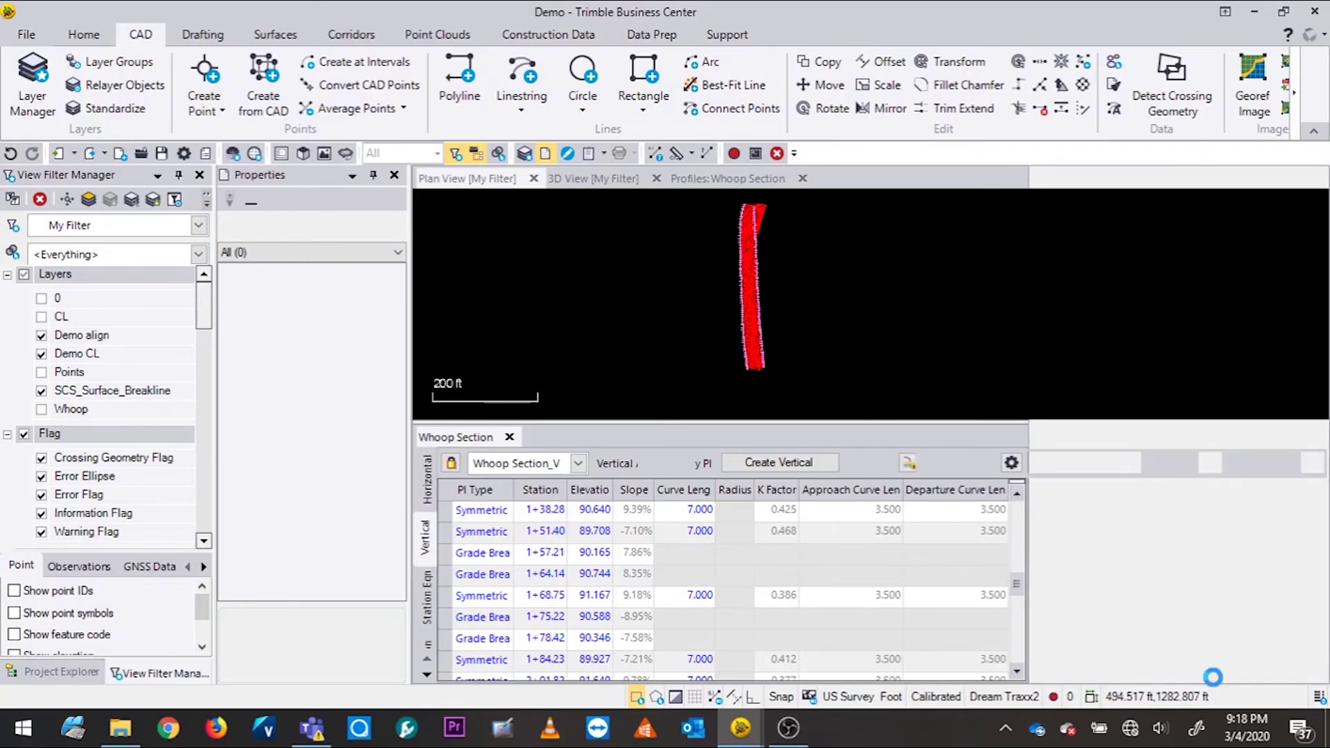
Place the Demo CL linestring's start point by coordinate near the middle of the topo surface's lower end
{"action": "scroll", "coordinate": [602, 359], "scroll_direction": "up", "scroll_amount": 5}
{"action": "scroll", "coordinate": [559, 380], "scroll_direction": "up", "scroll_amount": 3}
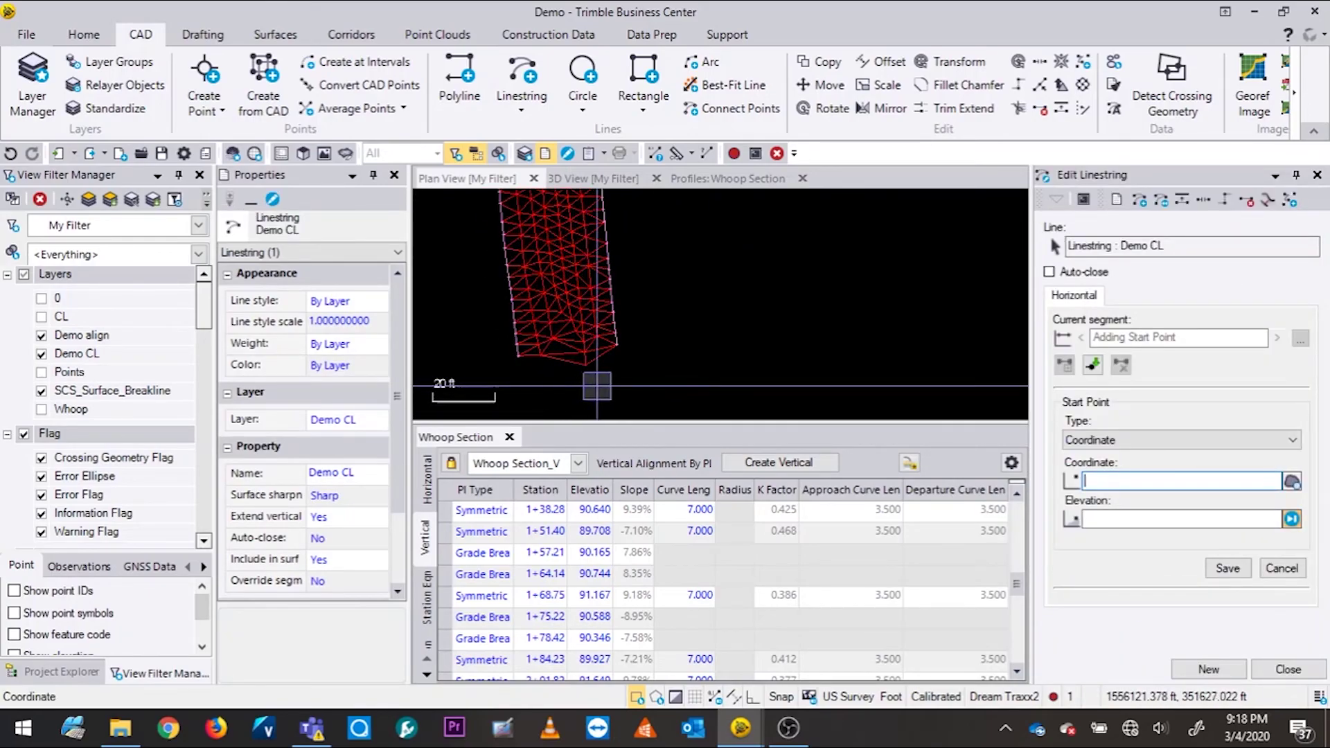
{"action": "left_click", "coordinate": [1157, 441]}
{"action": "left_click", "coordinate": [1157, 442]}
{"action": "scroll", "coordinate": [604, 369], "scroll_direction": "up", "scroll_amount": 2}
{"action": "left_click", "coordinate": [1179, 483]}
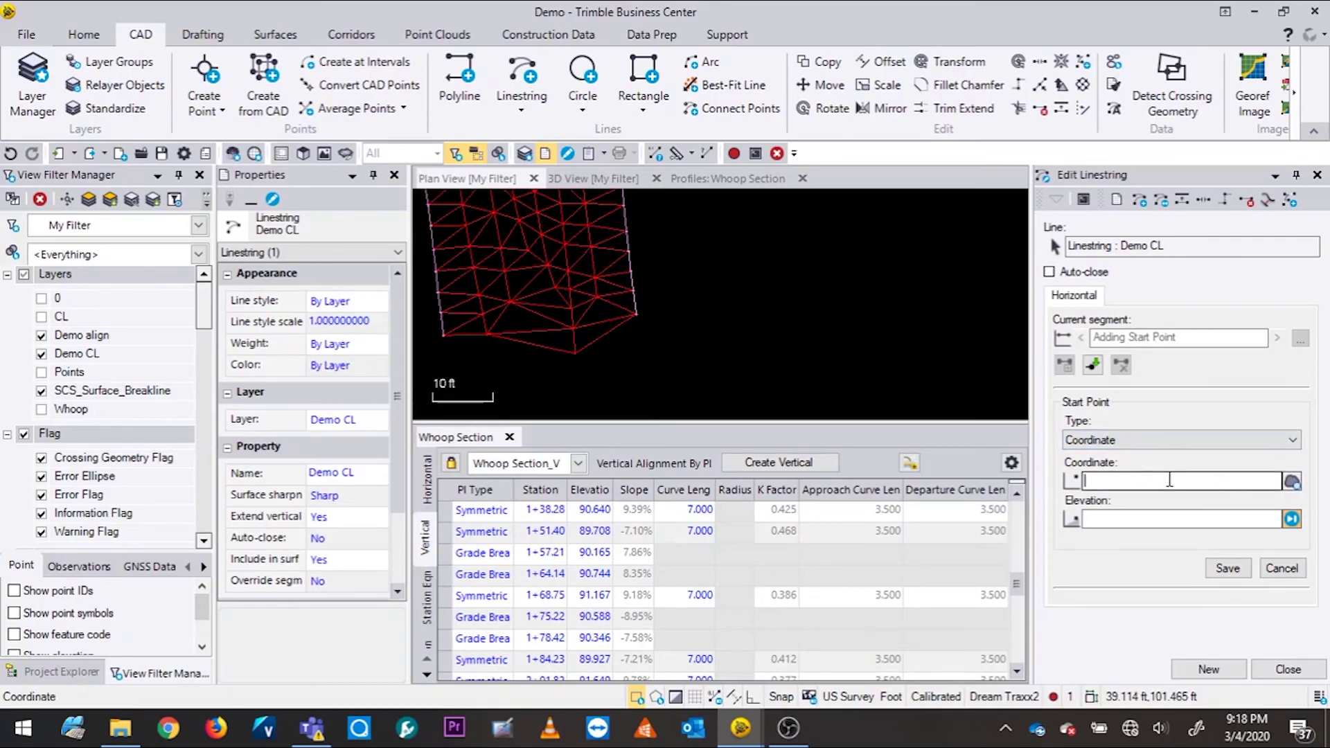
{"action": "left_click", "coordinate": [549, 332]}
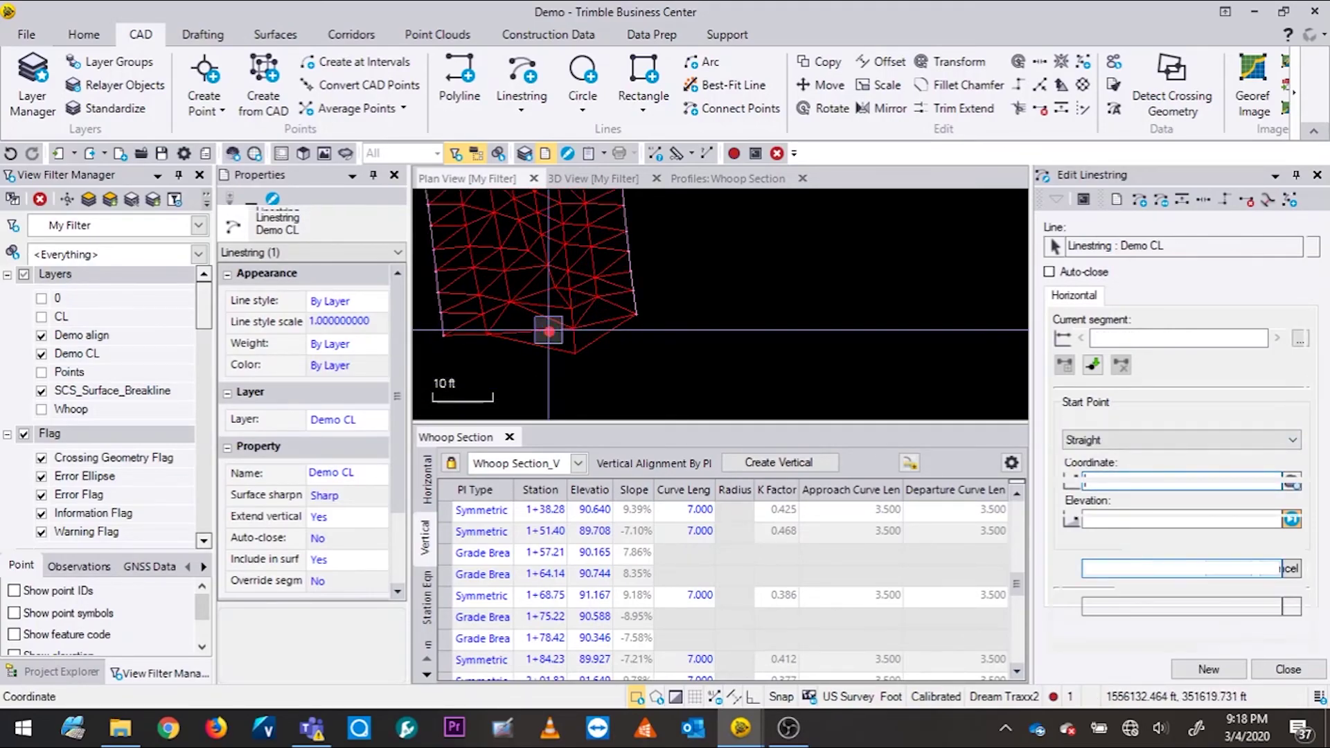
Extend Demo CL up the middle of the surface with three smooth curve segments through elevations 91.133, 91.342 and 90.593
{"action": "left_click", "coordinate": [1157, 442]}
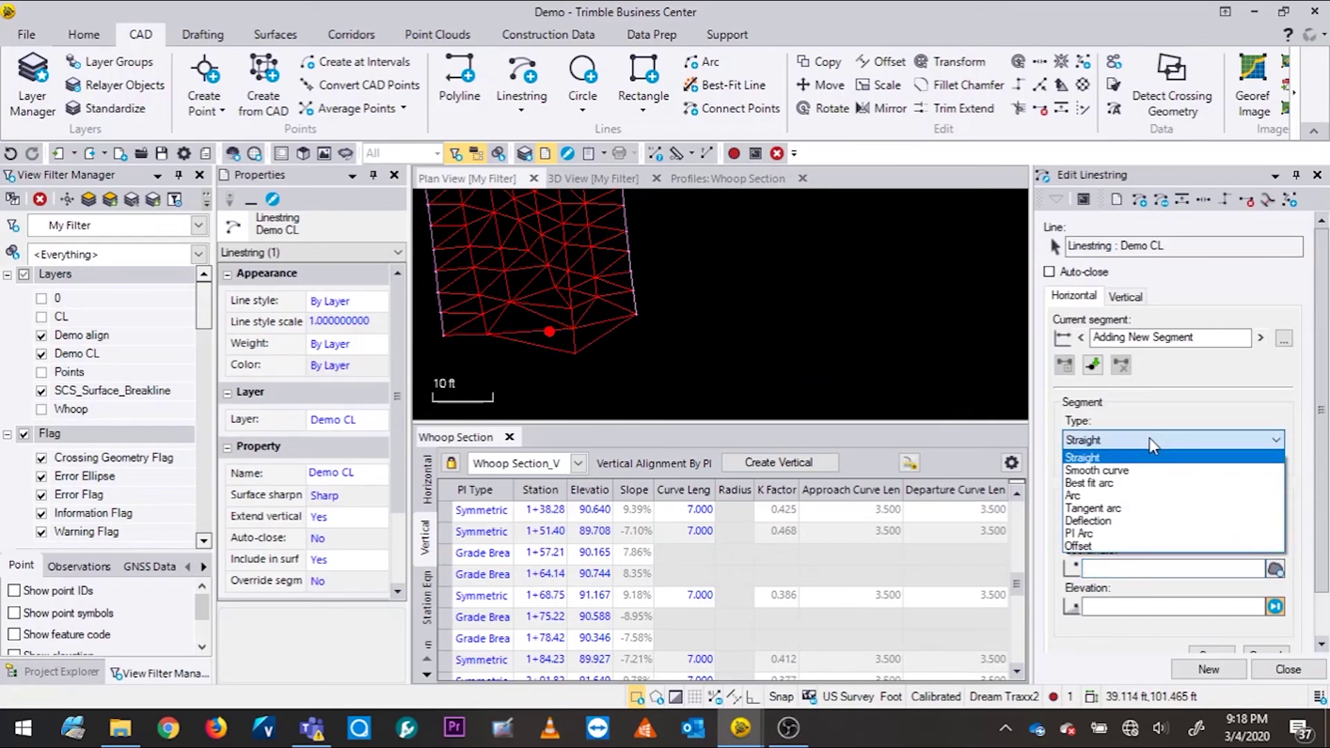
{"action": "left_click", "coordinate": [1140, 472]}
{"action": "middle_click_drag", "start_coordinate": [616, 248], "coordinate": [633, 299]}
{"action": "scroll", "coordinate": [634, 299], "scroll_direction": "up", "scroll_amount": 2}
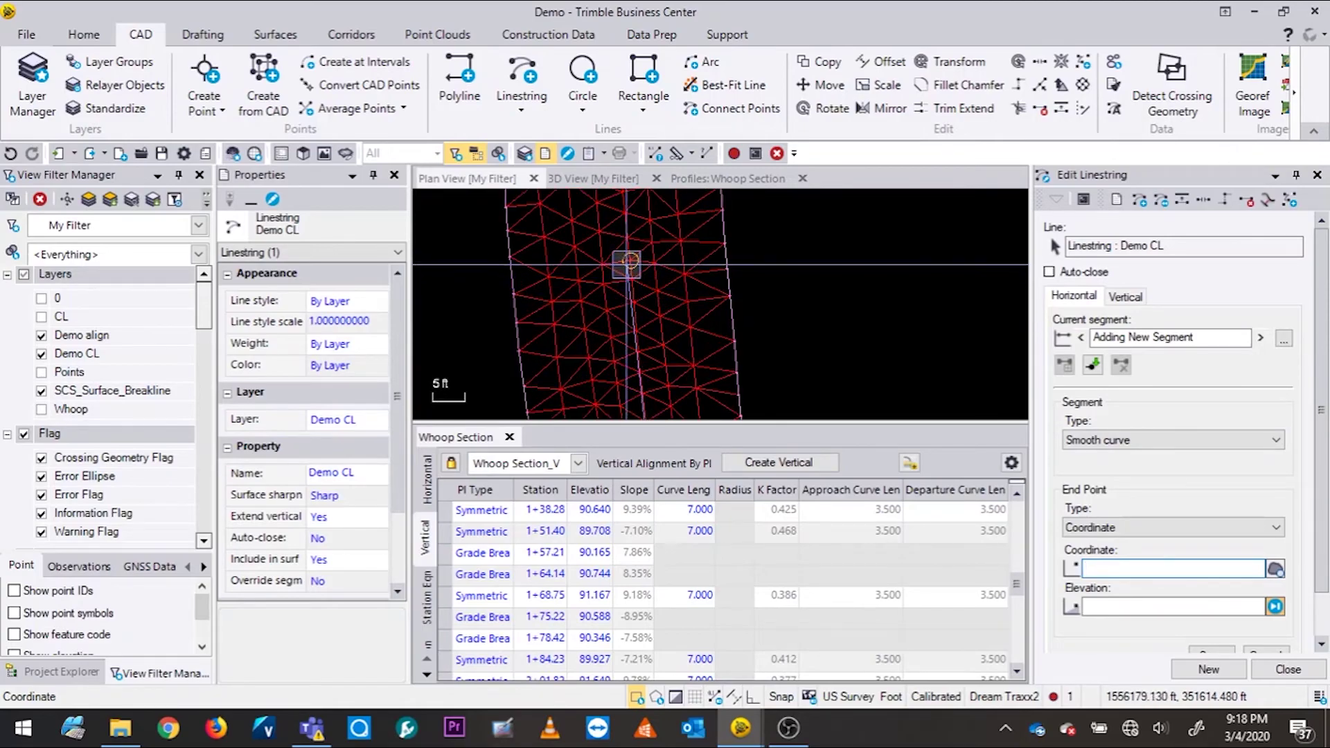
{"action": "scroll", "coordinate": [629, 263], "scroll_direction": "down", "scroll_amount": 3}
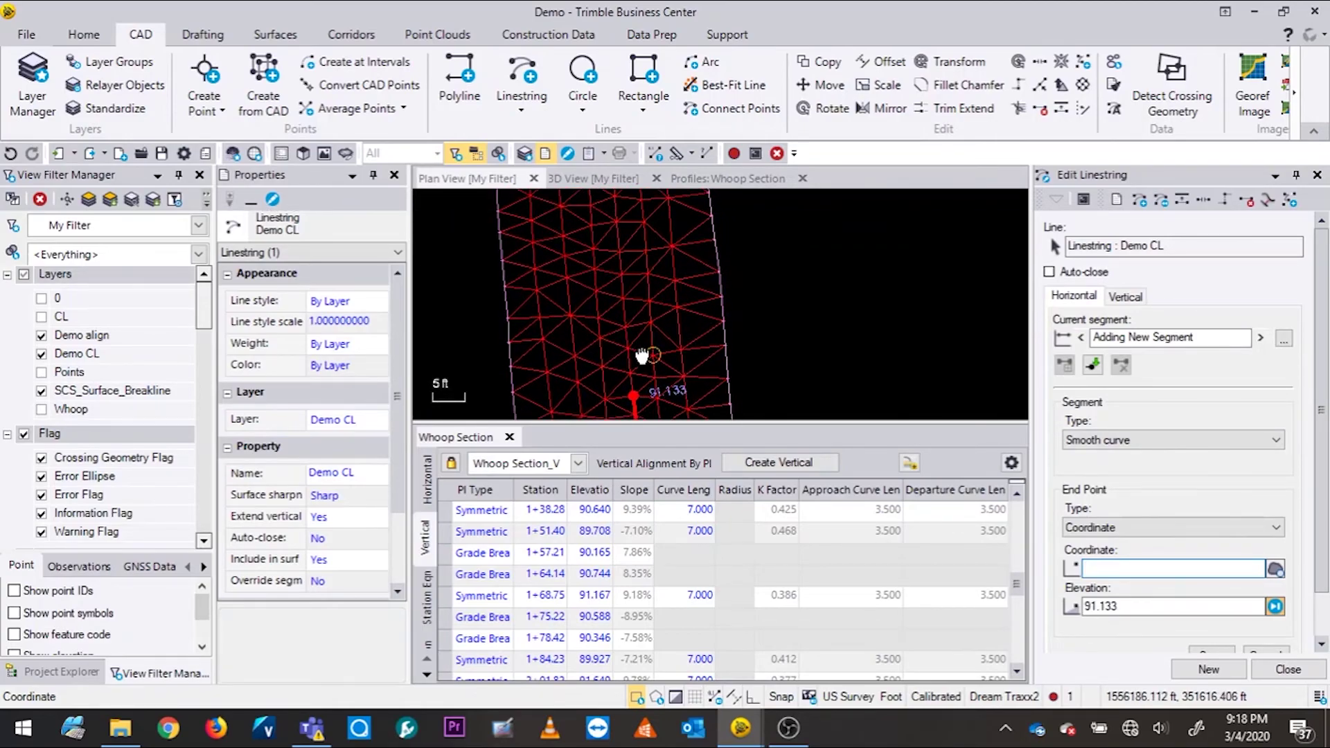
{"action": "scroll", "coordinate": [628, 243], "scroll_direction": "up", "scroll_amount": 2}
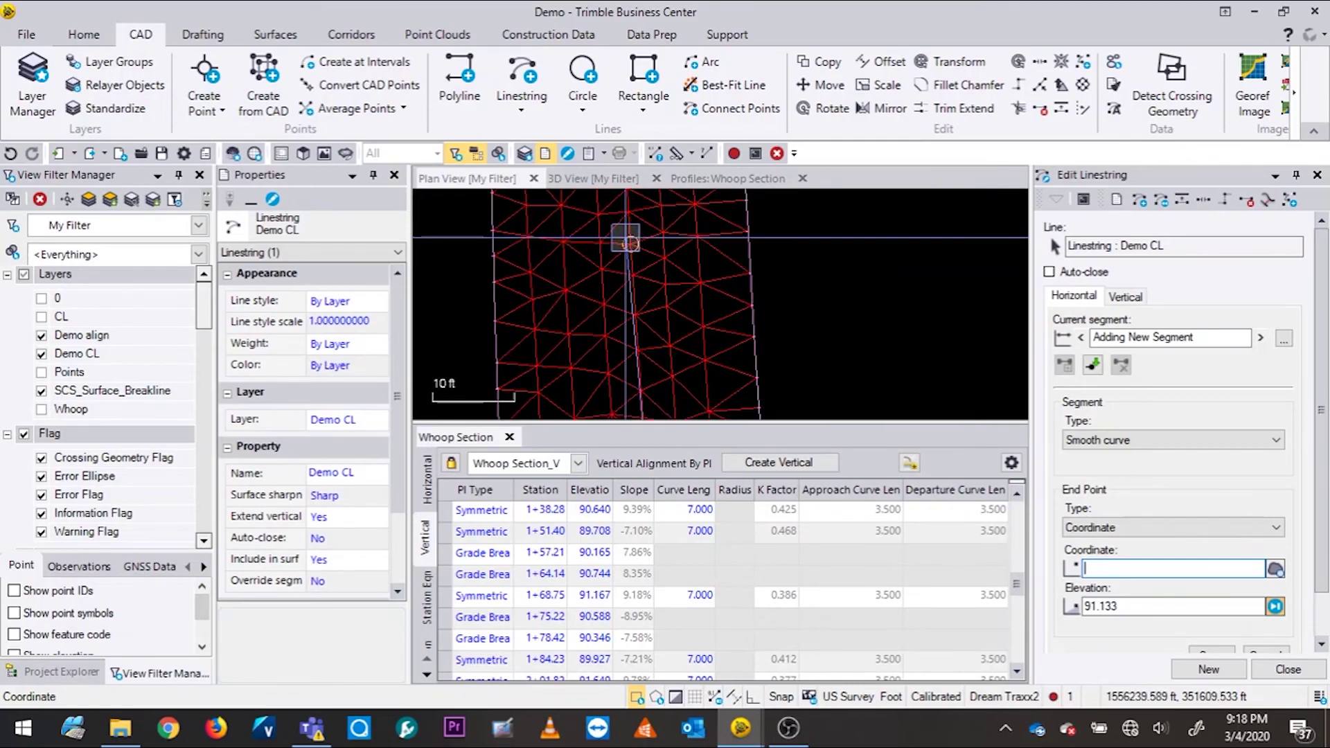
{"action": "scroll", "coordinate": [628, 212], "scroll_direction": "down", "scroll_amount": 2}
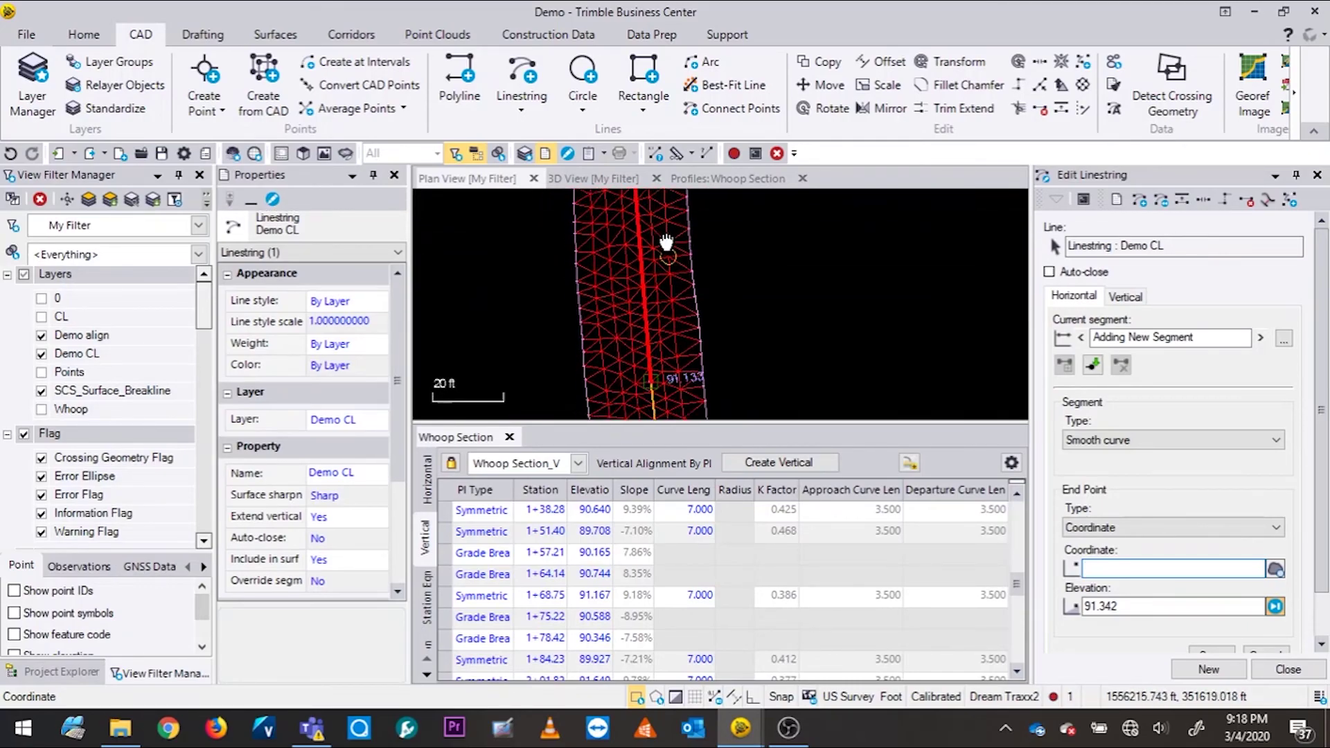
{"action": "left_click", "coordinate": [647, 325]}
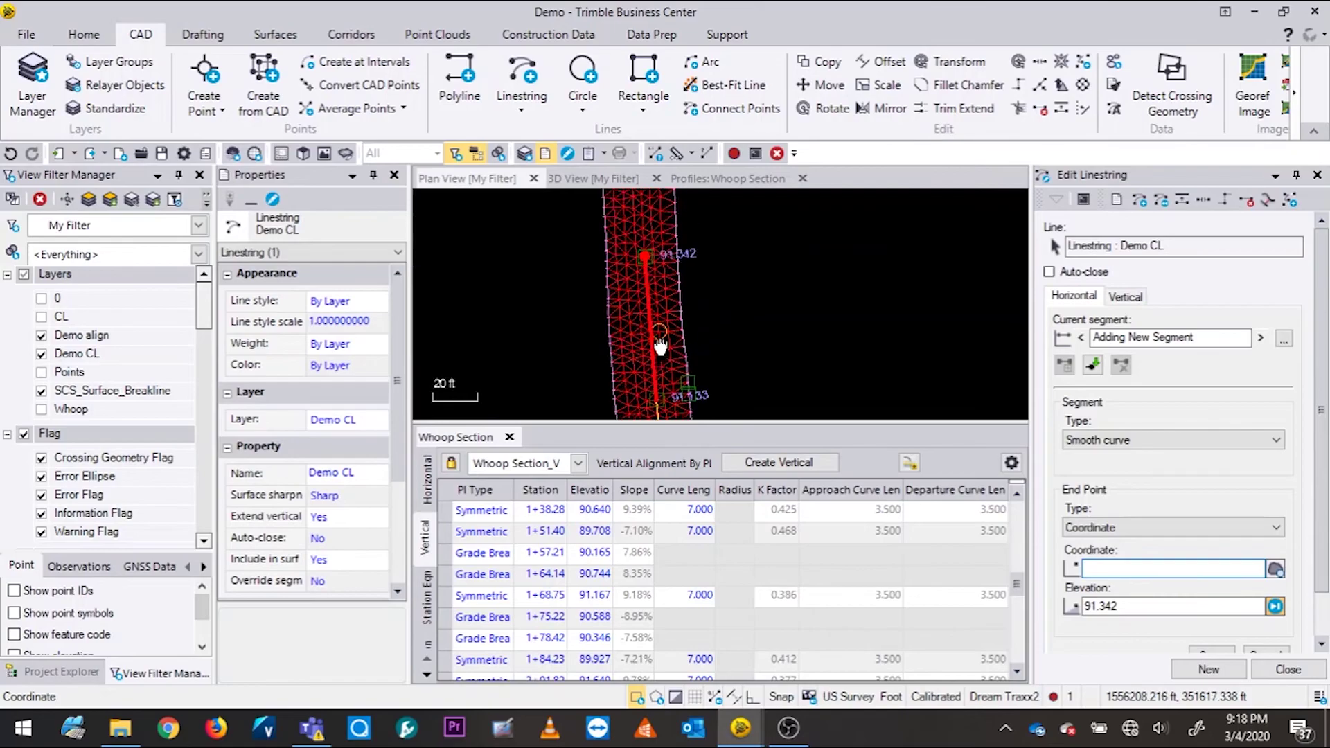
{"action": "scroll", "coordinate": [641, 244], "scroll_direction": "up", "scroll_amount": 2}
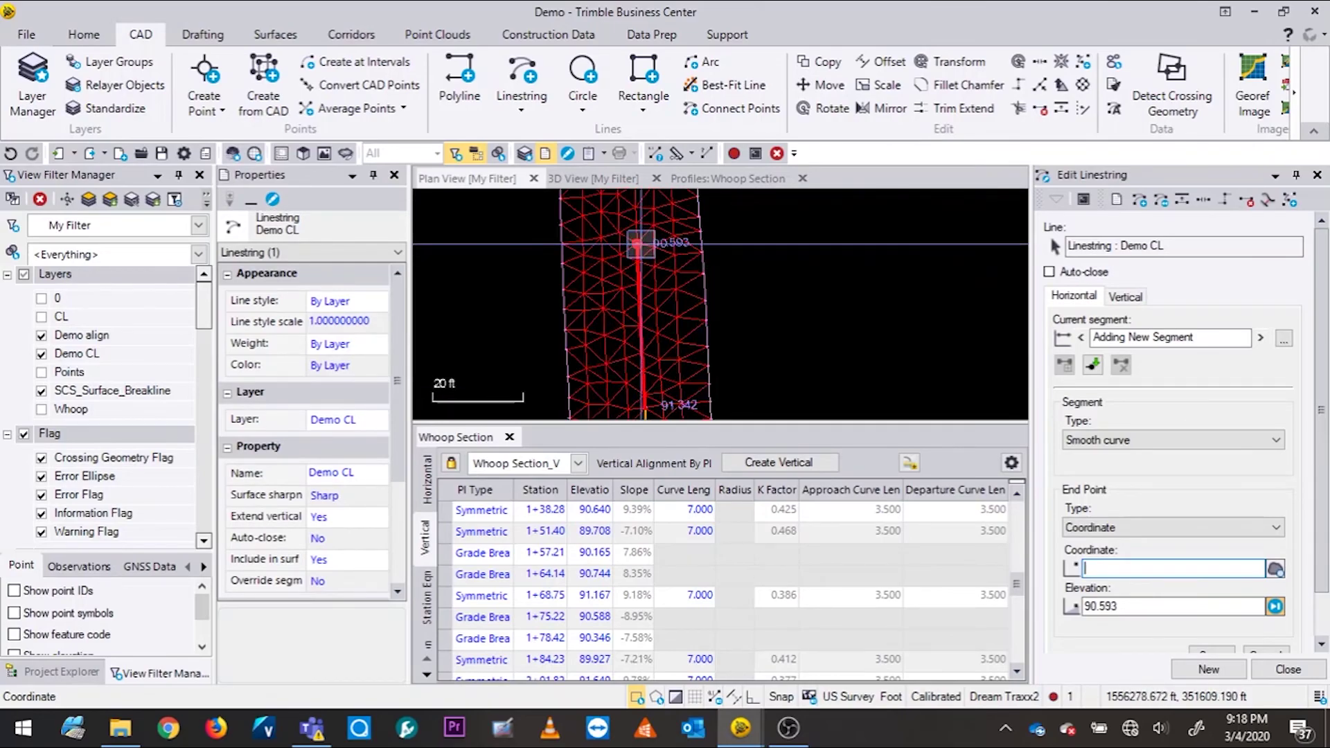
{"action": "scroll", "coordinate": [636, 244], "scroll_direction": "down", "scroll_amount": 1}
{"action": "middle_click_drag", "start_coordinate": [663, 263], "coordinate": [654, 235]}
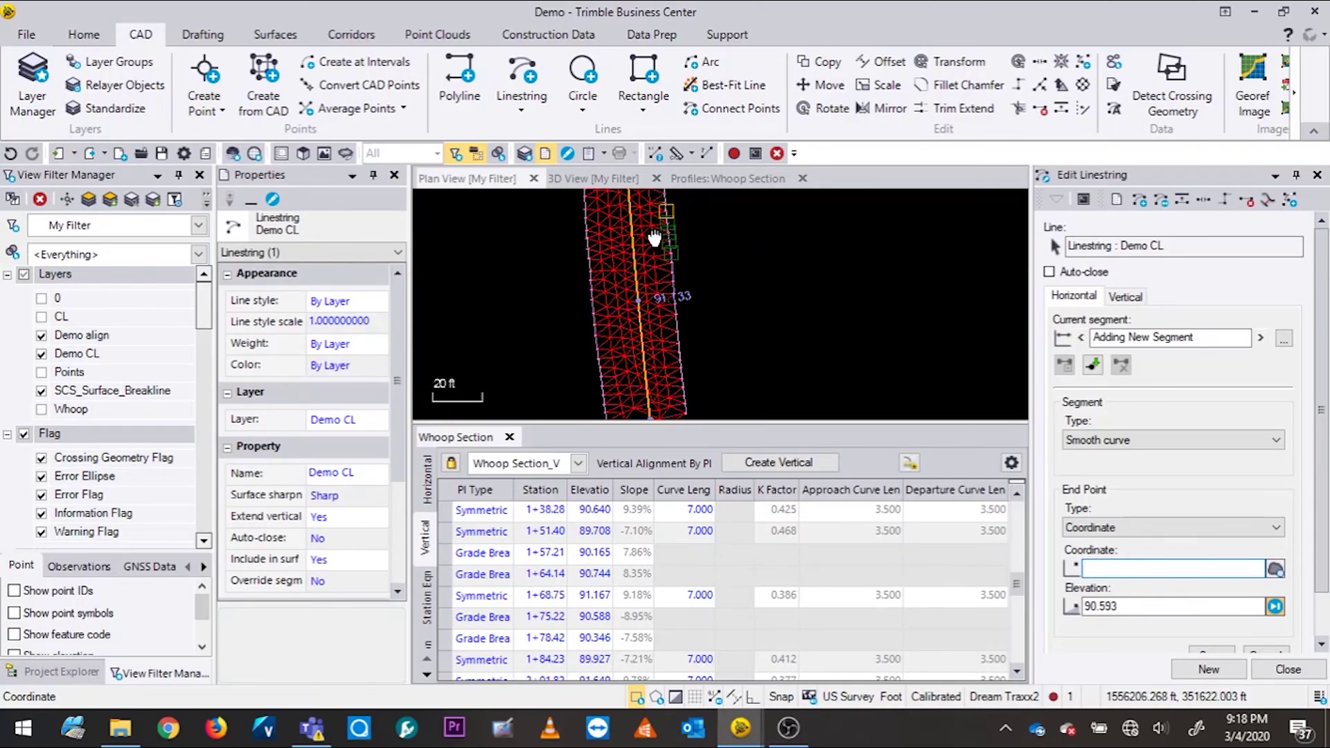
{"action": "scroll", "coordinate": [679, 270], "scroll_direction": "down", "scroll_amount": 2}
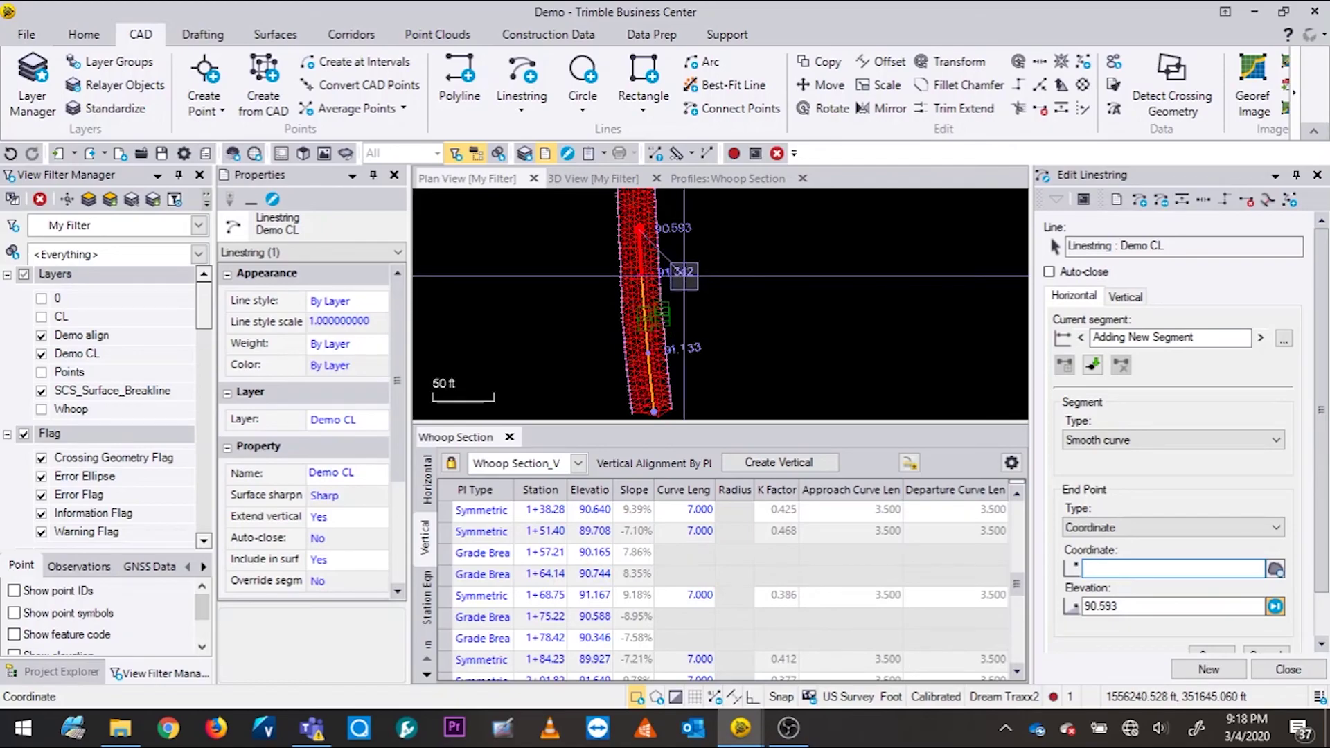
Try to continue Demo CL with a straight segment ending near the middle of the surface's upper end
{"action": "left_click", "coordinate": [1171, 440]}
{"action": "left_click", "coordinate": [1130, 466]}
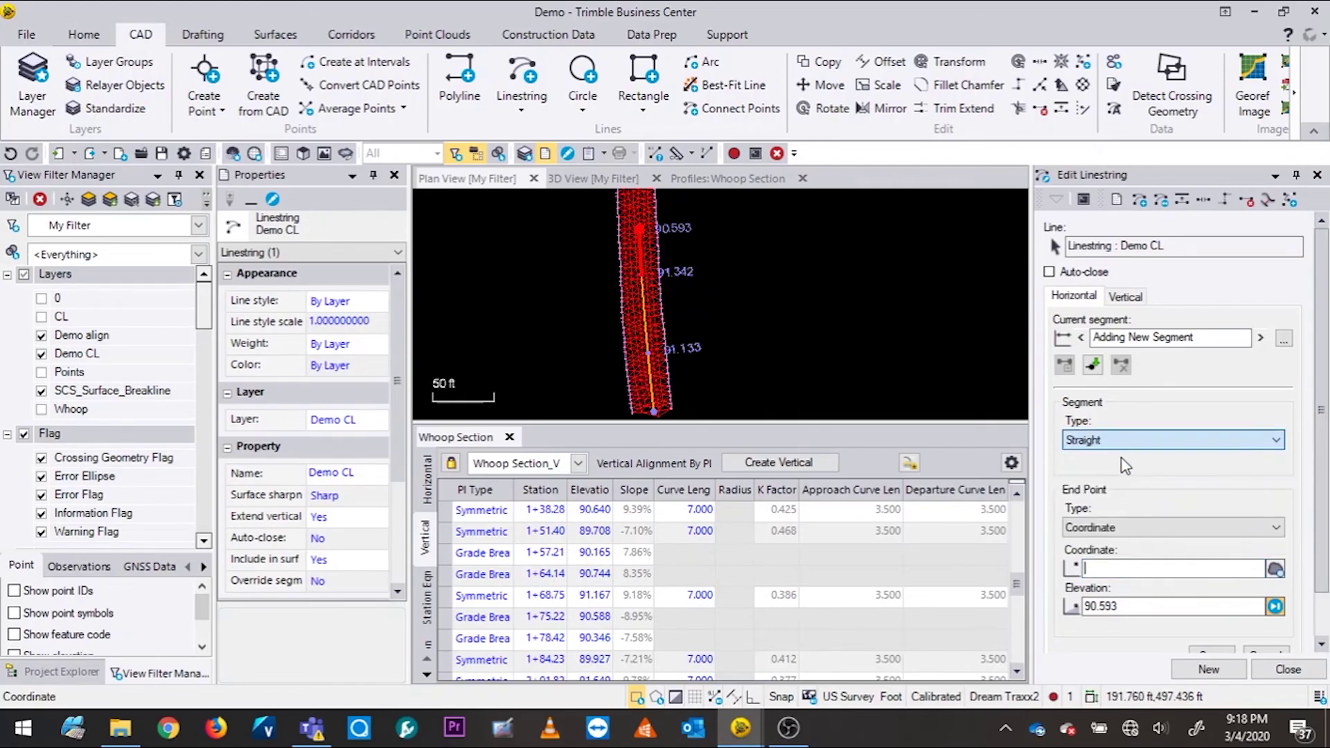
{"action": "middle_click_drag", "start_coordinate": [624, 188], "coordinate": [686, 233]}
{"action": "scroll", "coordinate": [677, 234], "scroll_direction": "up", "scroll_amount": 2}
{"action": "scroll", "coordinate": [686, 233], "scroll_direction": "up", "scroll_amount": 2}
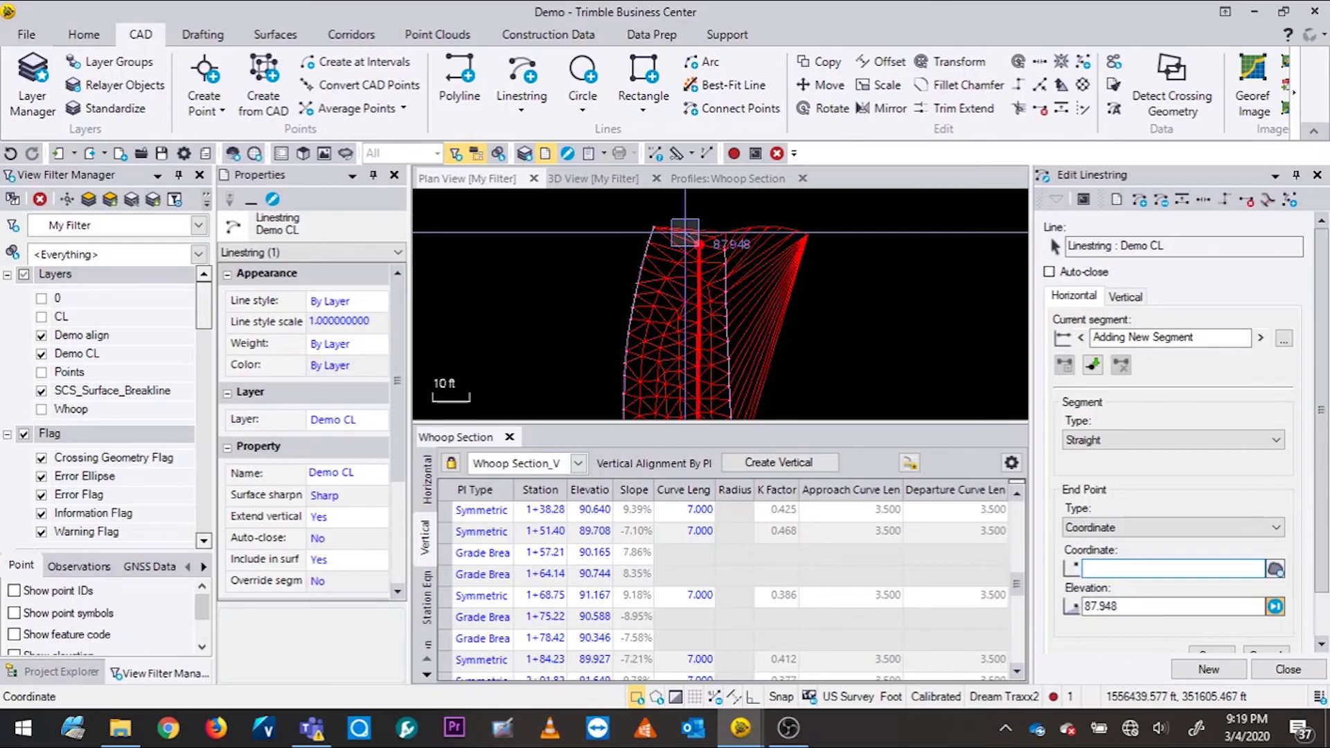
{"action": "left_click", "coordinate": [685, 233]}
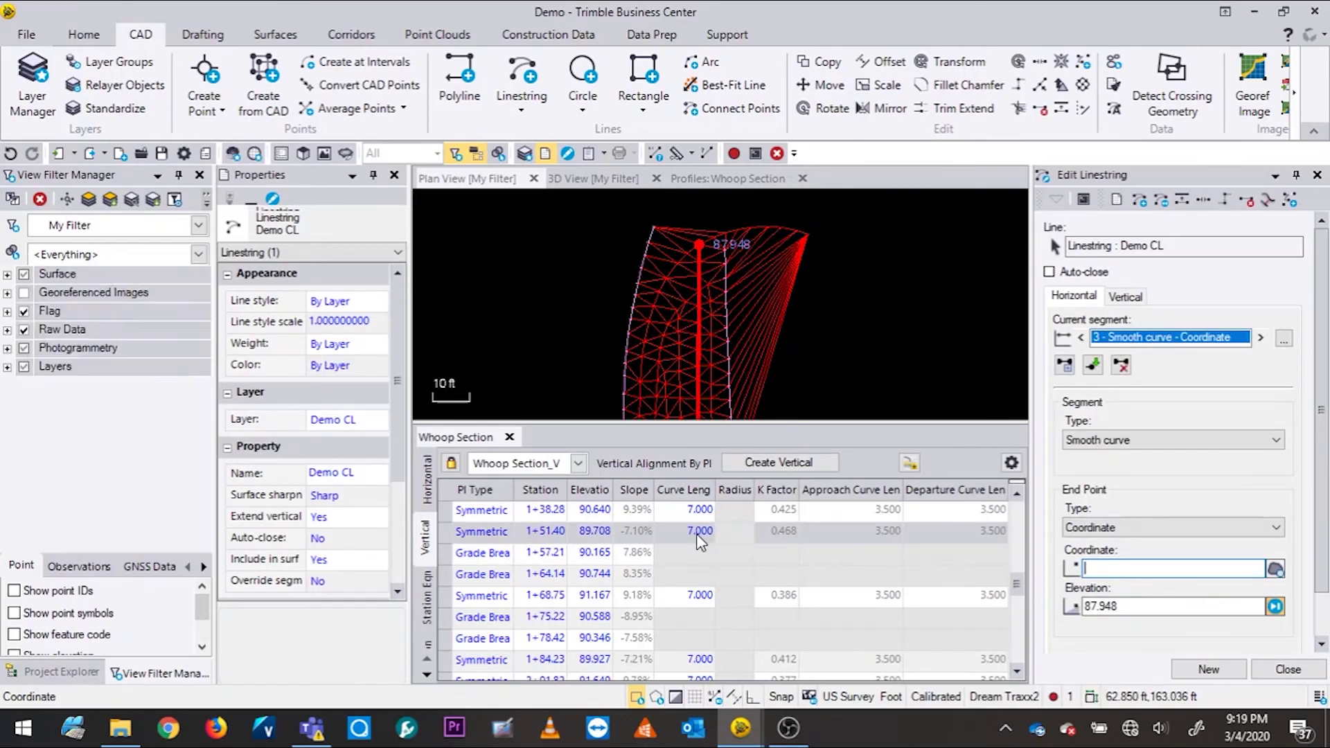
Add a final smooth curve segment to Demo CL ending at the middle of the surface's upper end, and finish the linestring
{"action": "left_click", "coordinate": [1092, 365]}
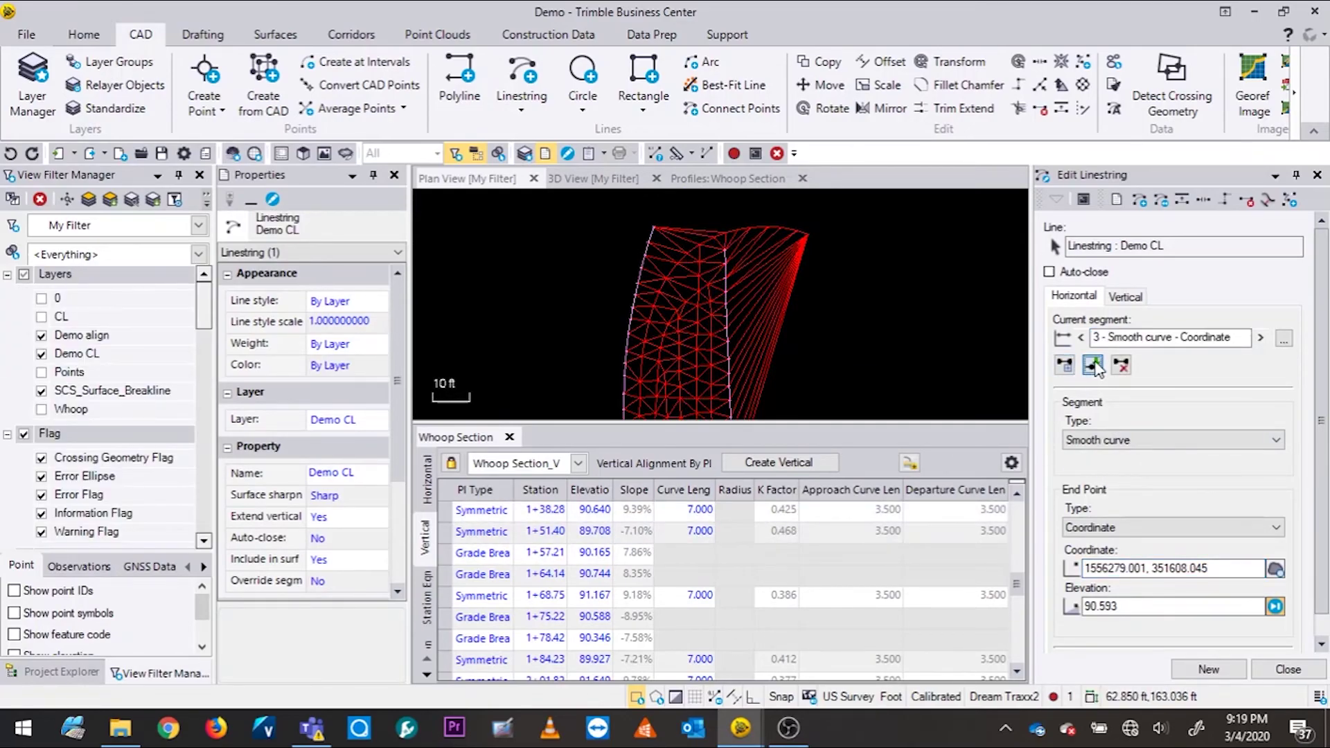
{"action": "scroll", "coordinate": [681, 219], "scroll_direction": "up", "scroll_amount": 4}
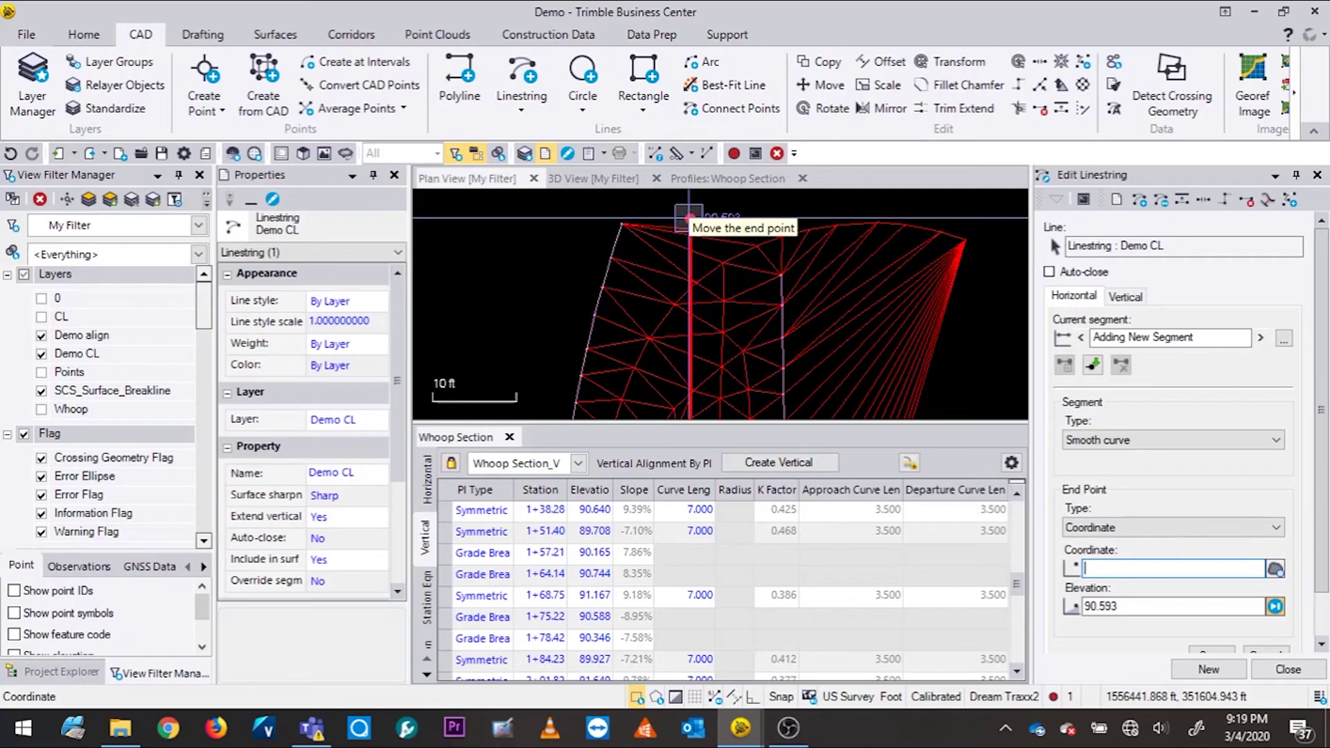
{"action": "scroll", "coordinate": [689, 218], "scroll_direction": "down", "scroll_amount": 2}
{"action": "left_click", "coordinate": [690, 217]}
{"action": "left_click", "coordinate": [1263, 670]}
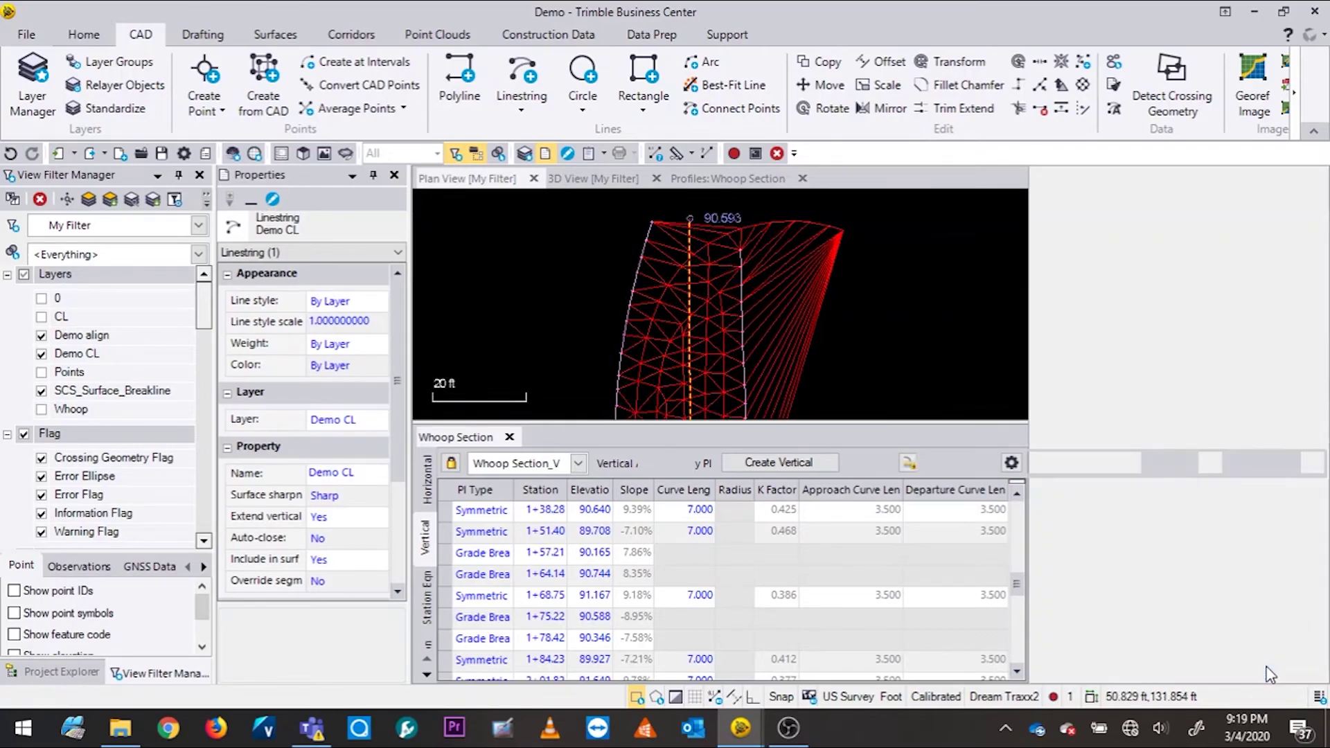
{"action": "scroll", "coordinate": [1000, 297], "scroll_direction": "down", "scroll_amount": 3}
{"action": "scroll", "coordinate": [984, 335], "scroll_direction": "down", "scroll_amount": 4}
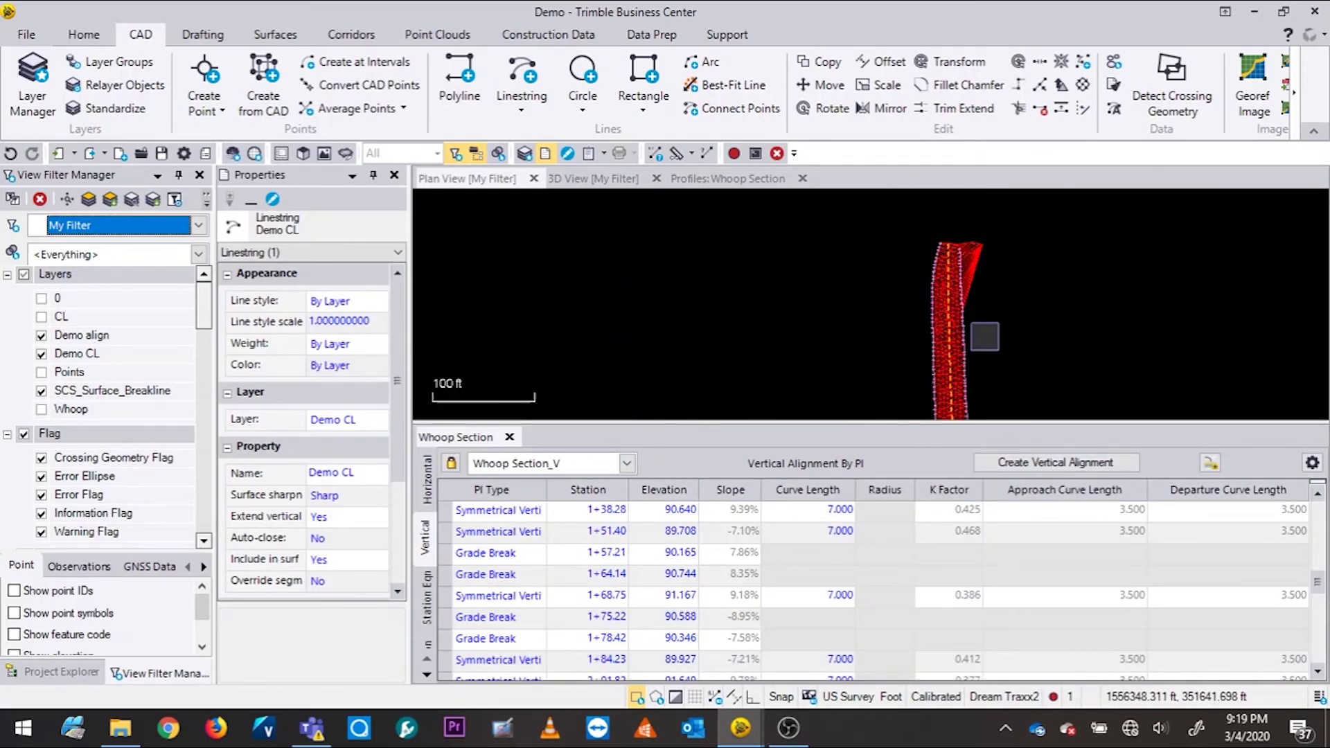
{"action": "scroll", "coordinate": [846, 301], "scroll_direction": "up", "scroll_amount": 5}
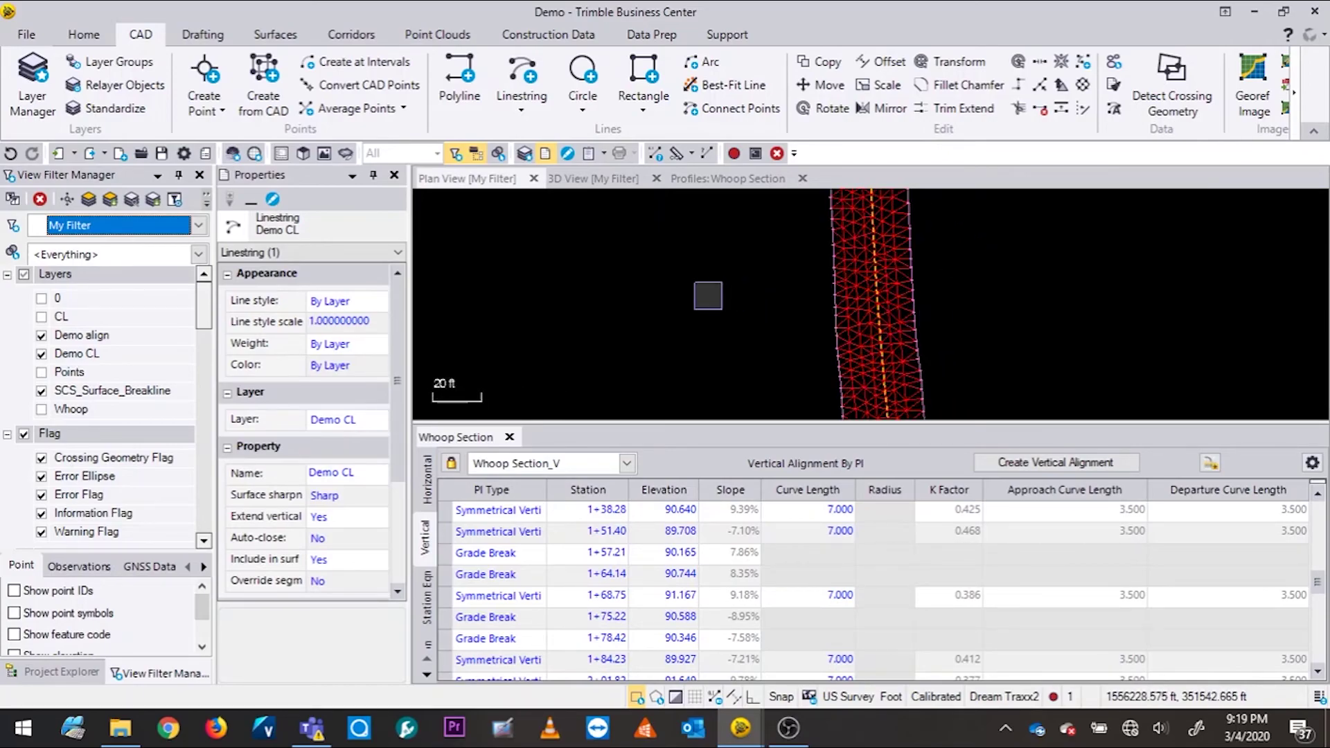
Start a new alignment and assign it to the Demo CL layer
{"action": "left_click", "coordinate": [350, 35]}
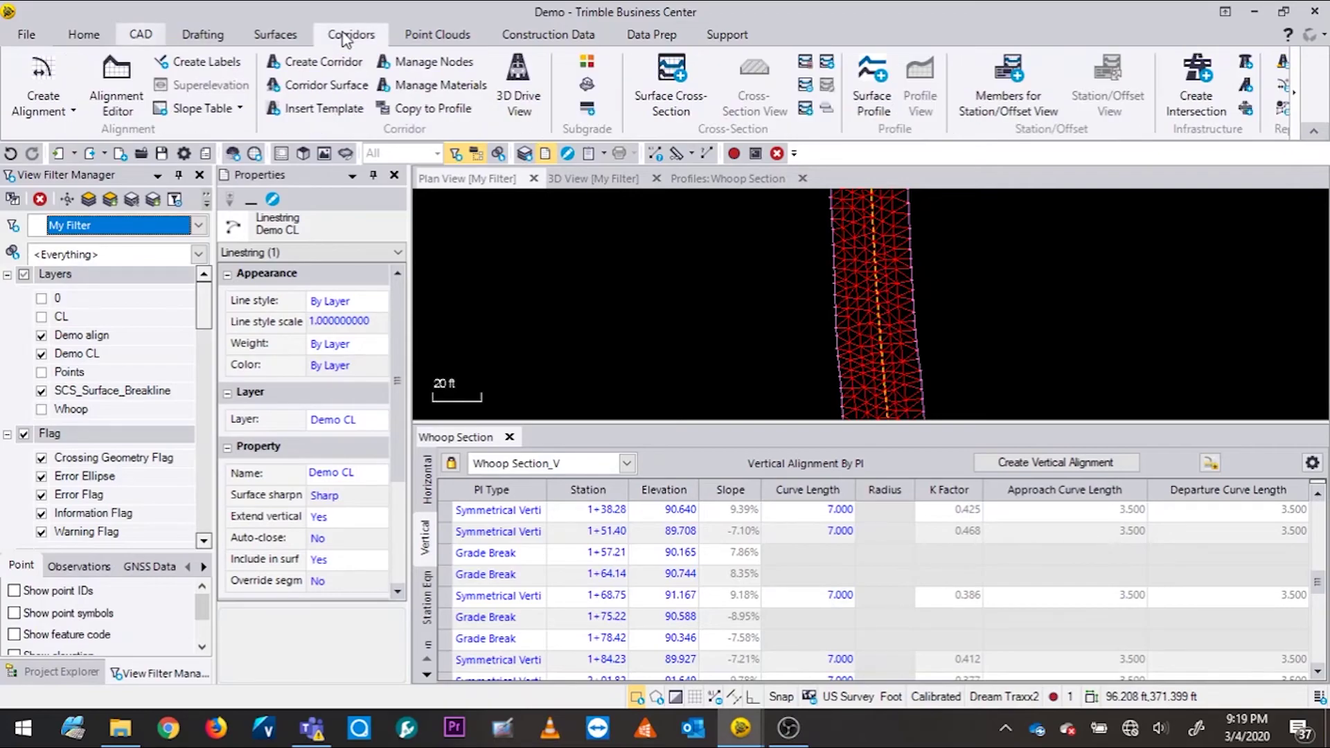
{"action": "left_click", "coordinate": [43, 70]}
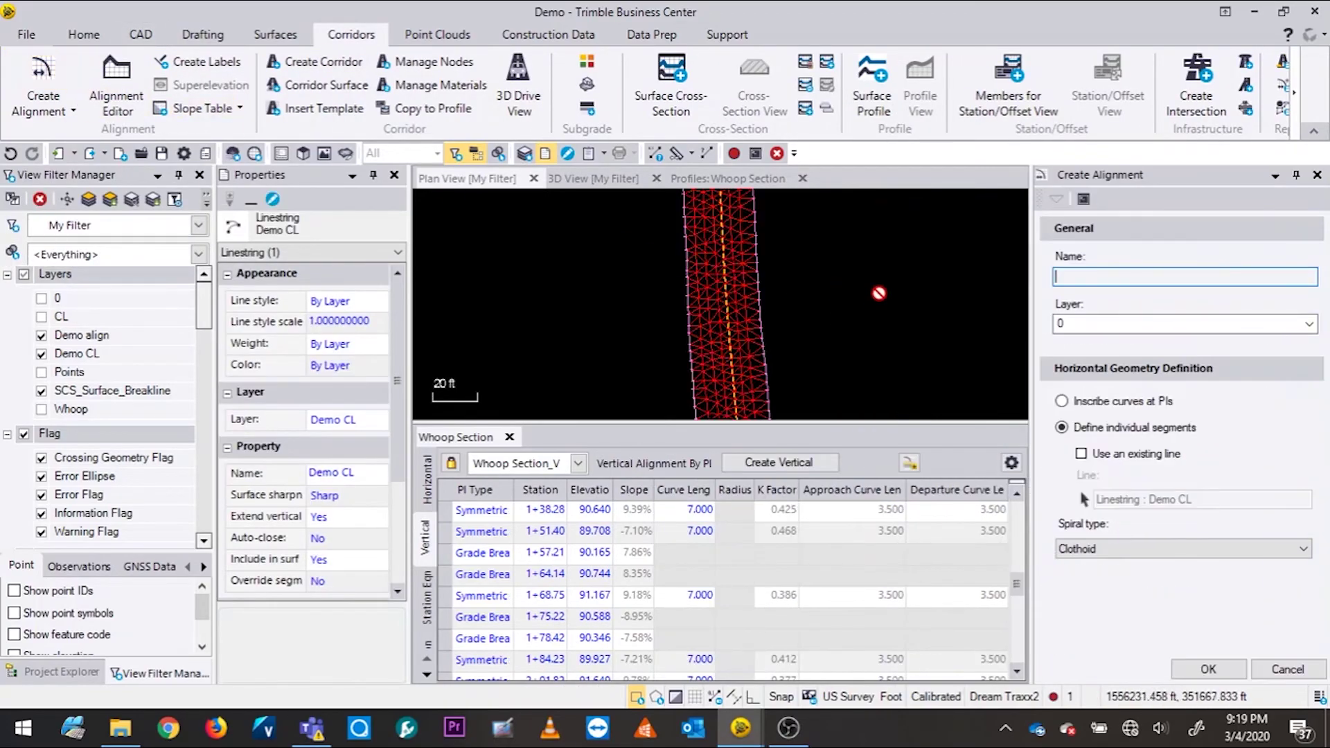
{"action": "left_click", "coordinate": [1071, 329]}
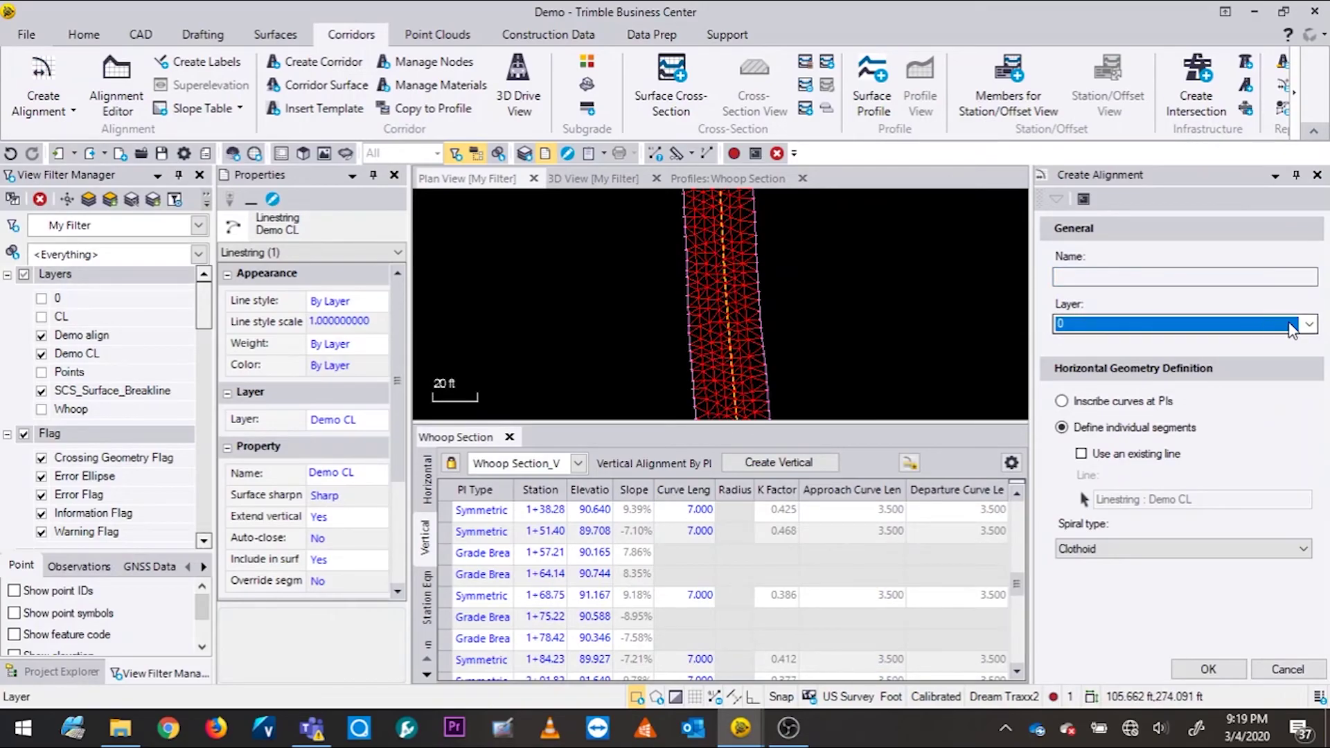
{"action": "left_click", "coordinate": [1289, 326]}
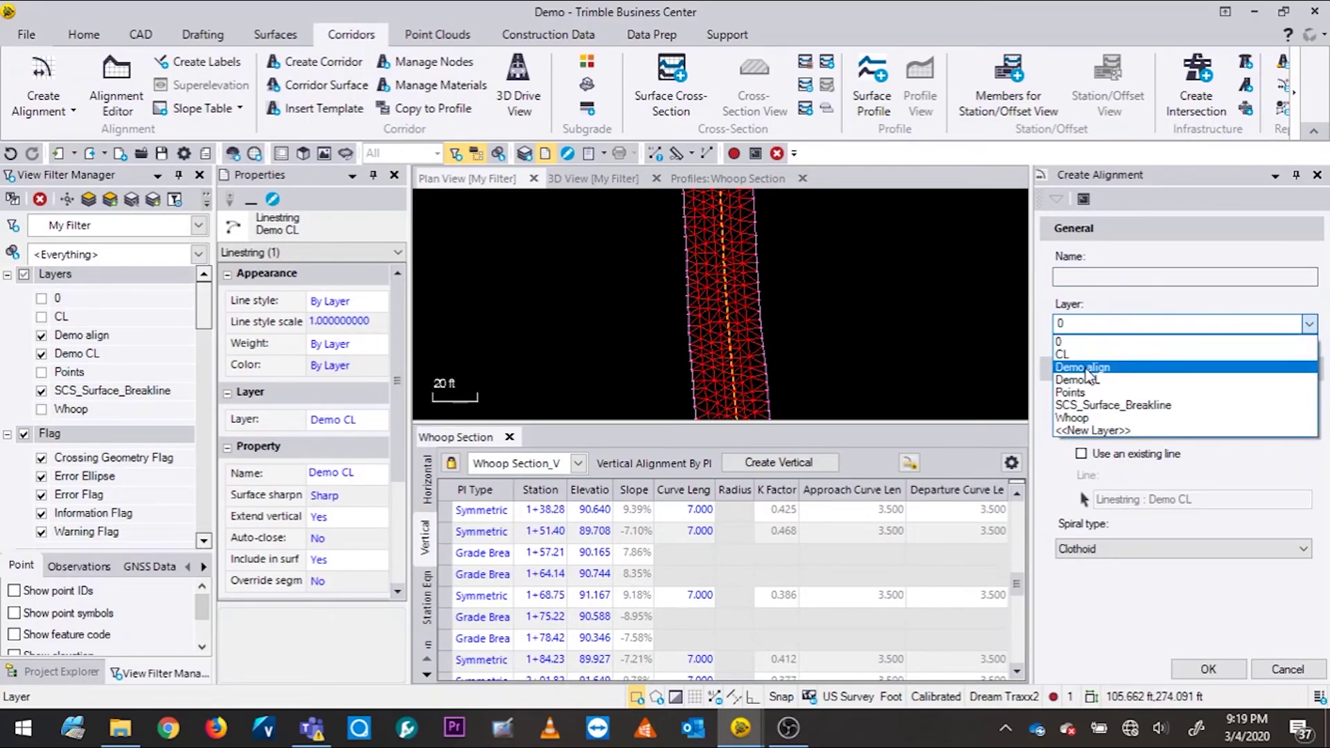
{"action": "left_click", "coordinate": [1085, 380]}
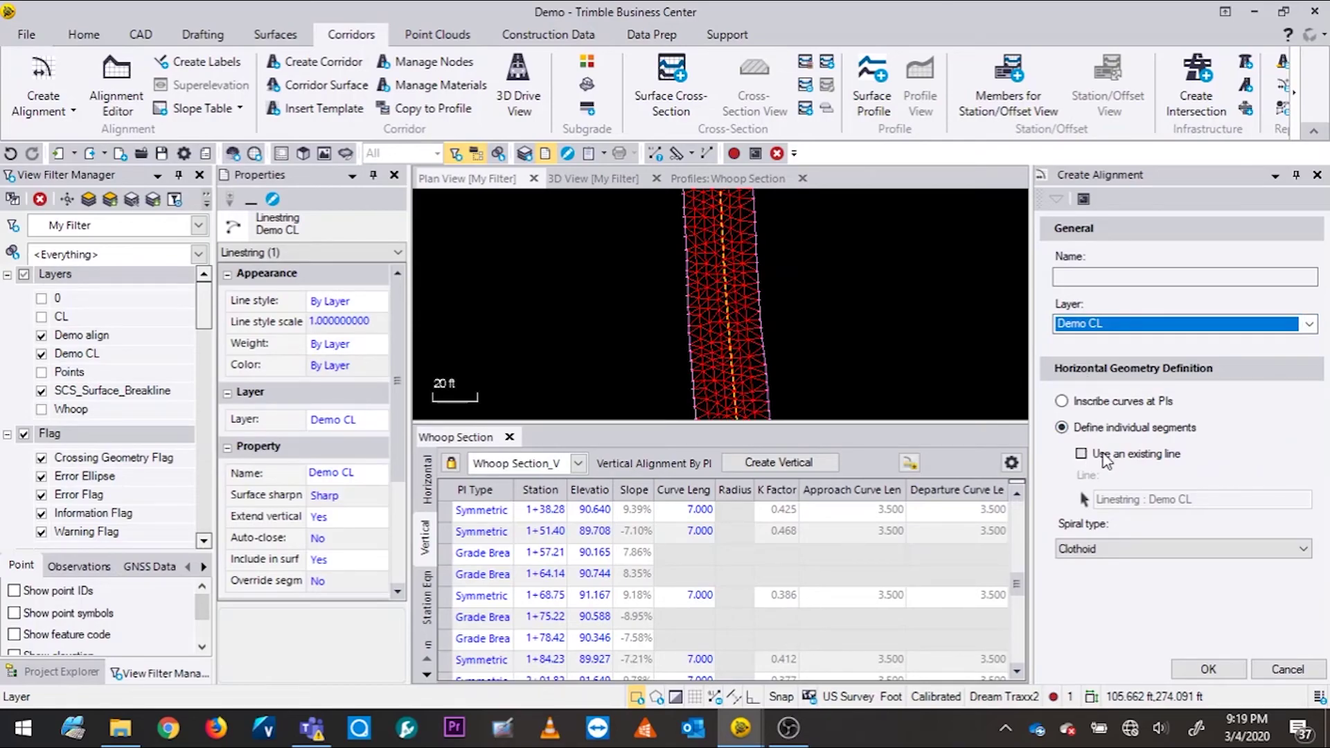
Base the new alignment on the existing Demo CL linestring, name it Demo ALignment and create it
{"action": "left_click", "coordinate": [1081, 455]}
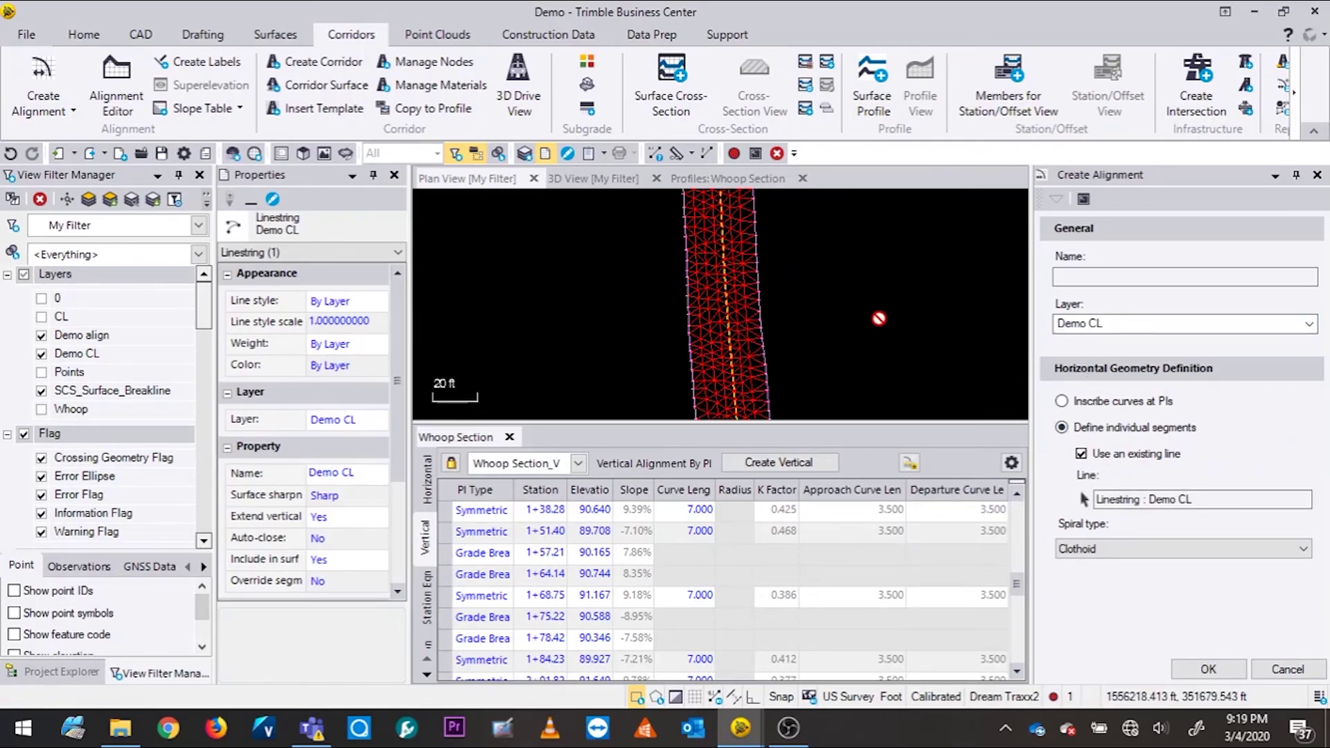
{"action": "left_click", "coordinate": [1169, 499]}
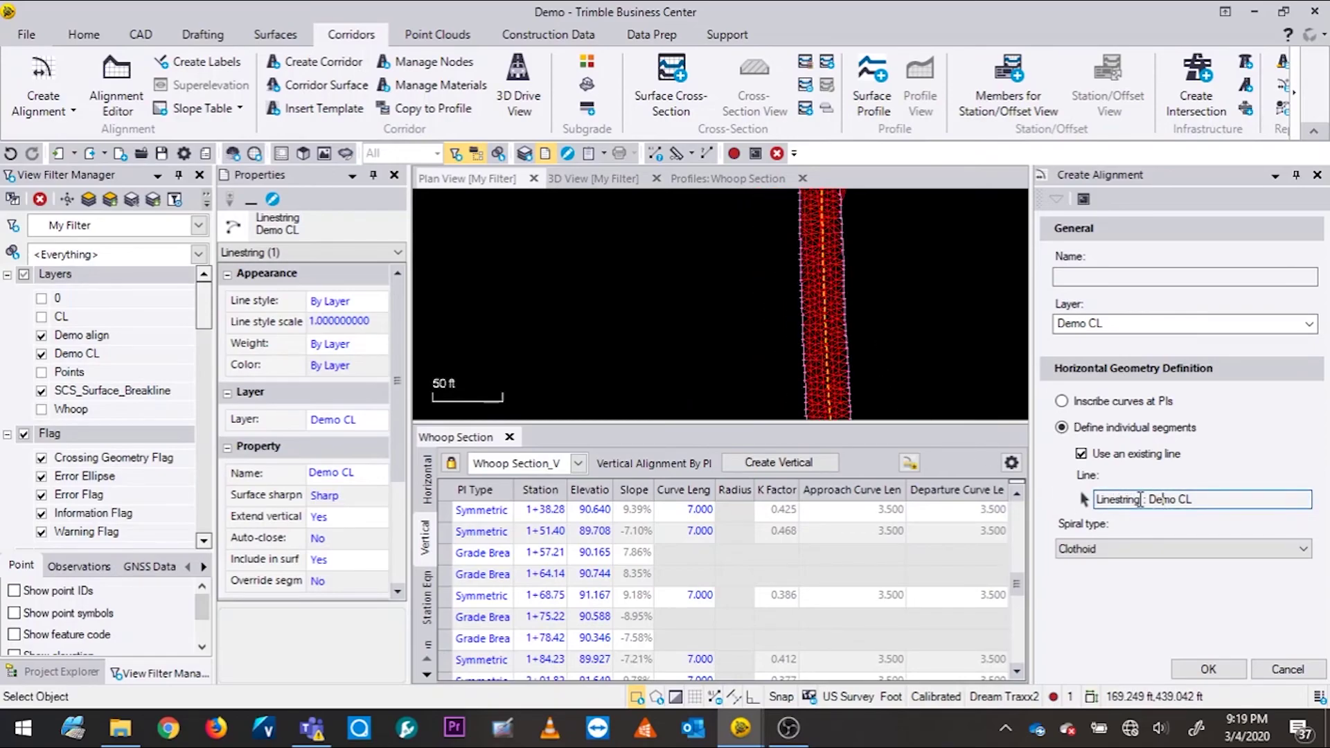
{"action": "scroll", "coordinate": [828, 220], "scroll_direction": "up", "scroll_amount": 5}
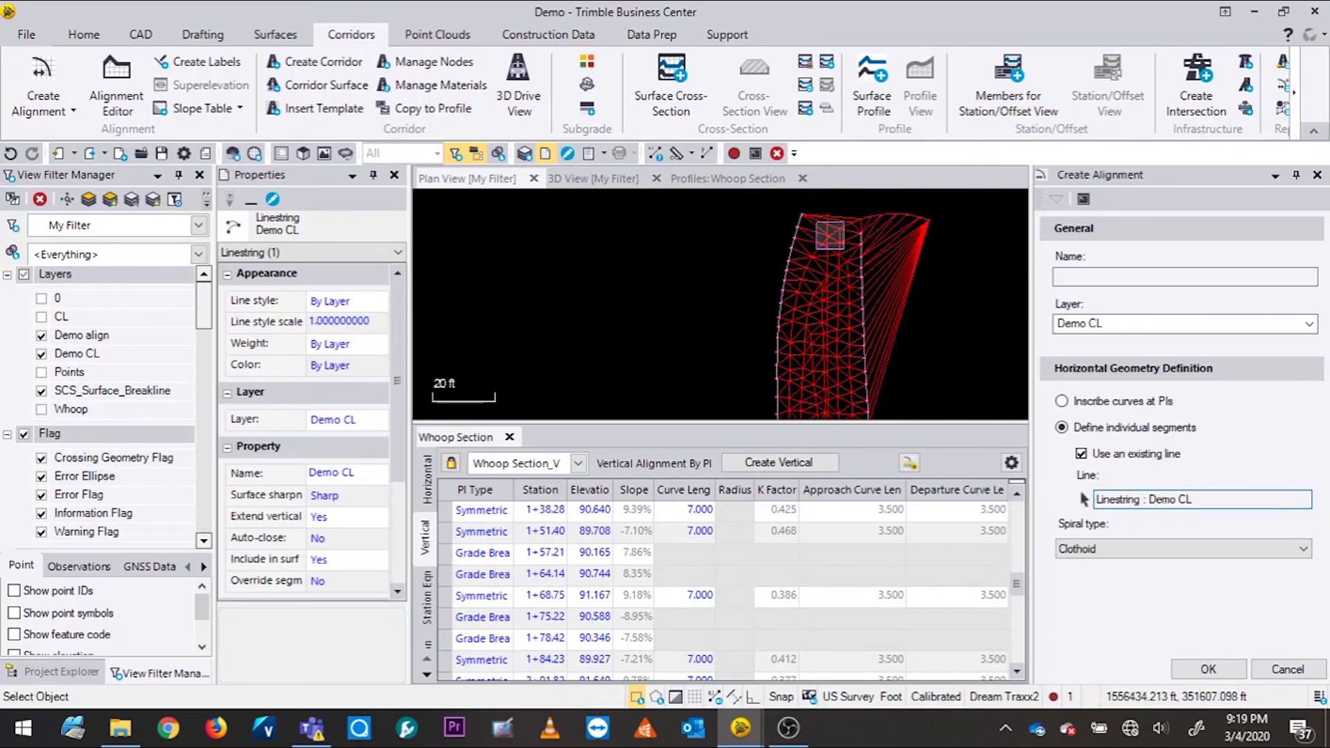
{"action": "scroll", "coordinate": [828, 220], "scroll_direction": "up", "scroll_amount": 5}
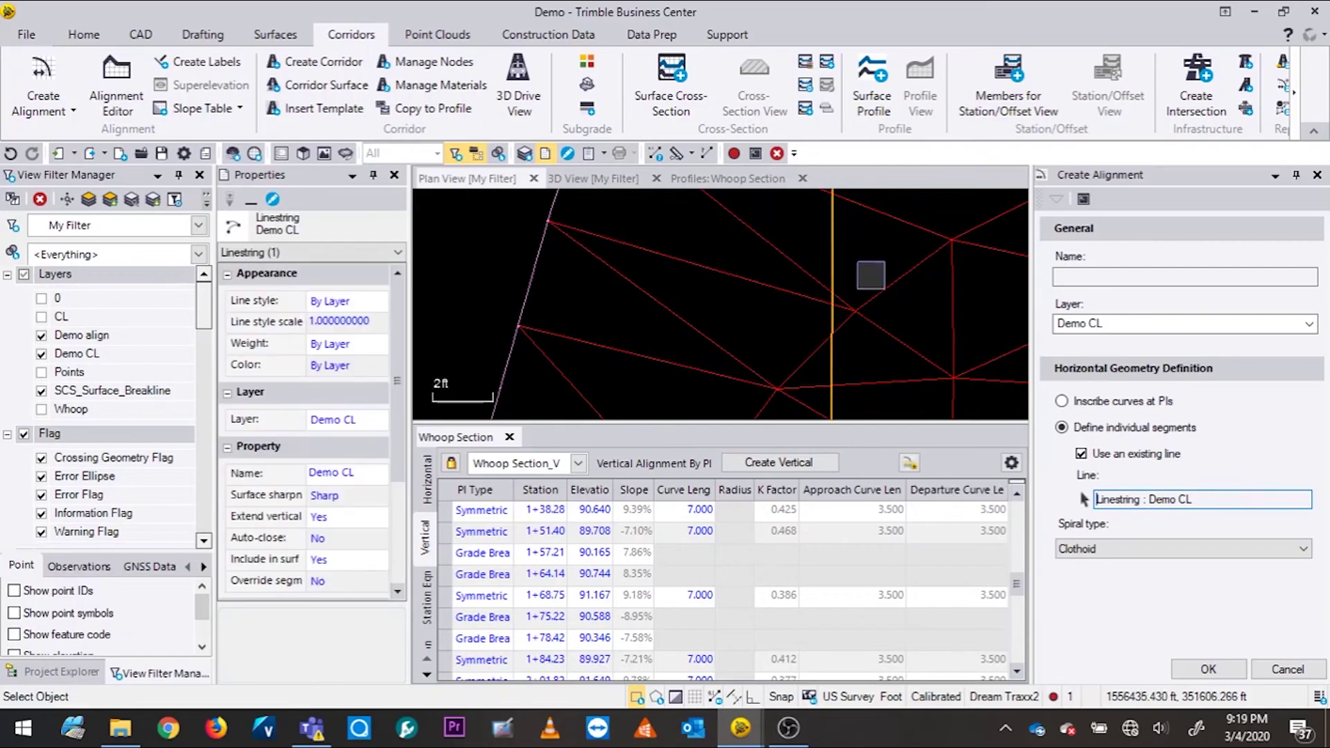
{"action": "left_click", "coordinate": [1103, 278]}
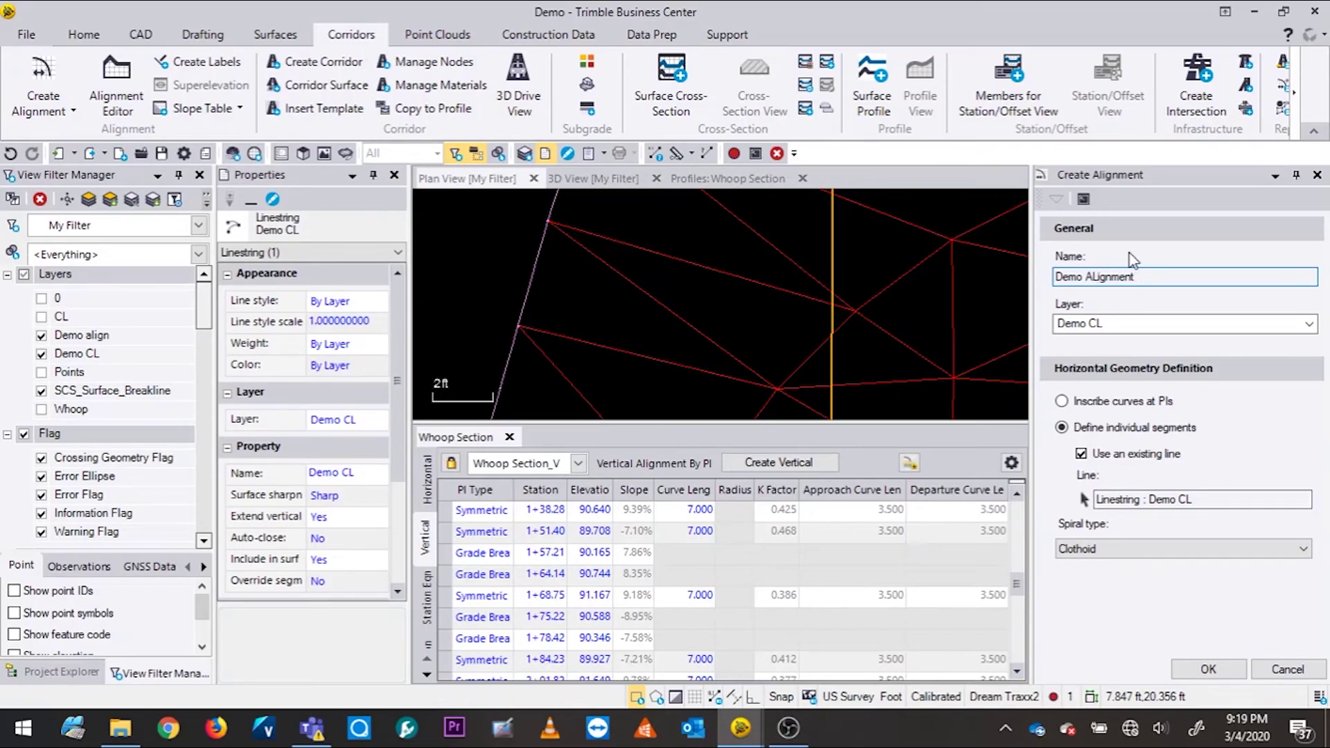
{"action": "left_click", "coordinate": [1209, 669]}
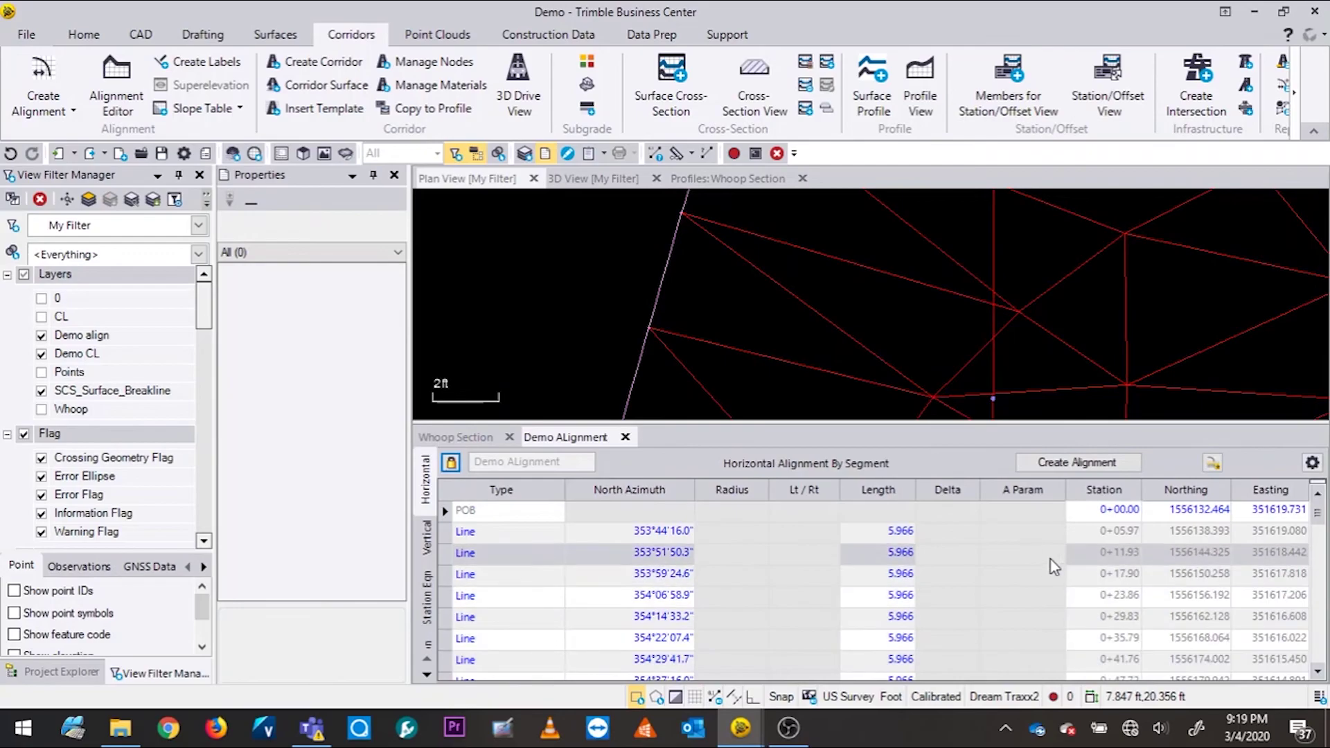
Look through the horizontal segments of the new Demo ALignment from start to end
{"action": "left_click", "coordinate": [502, 534]}
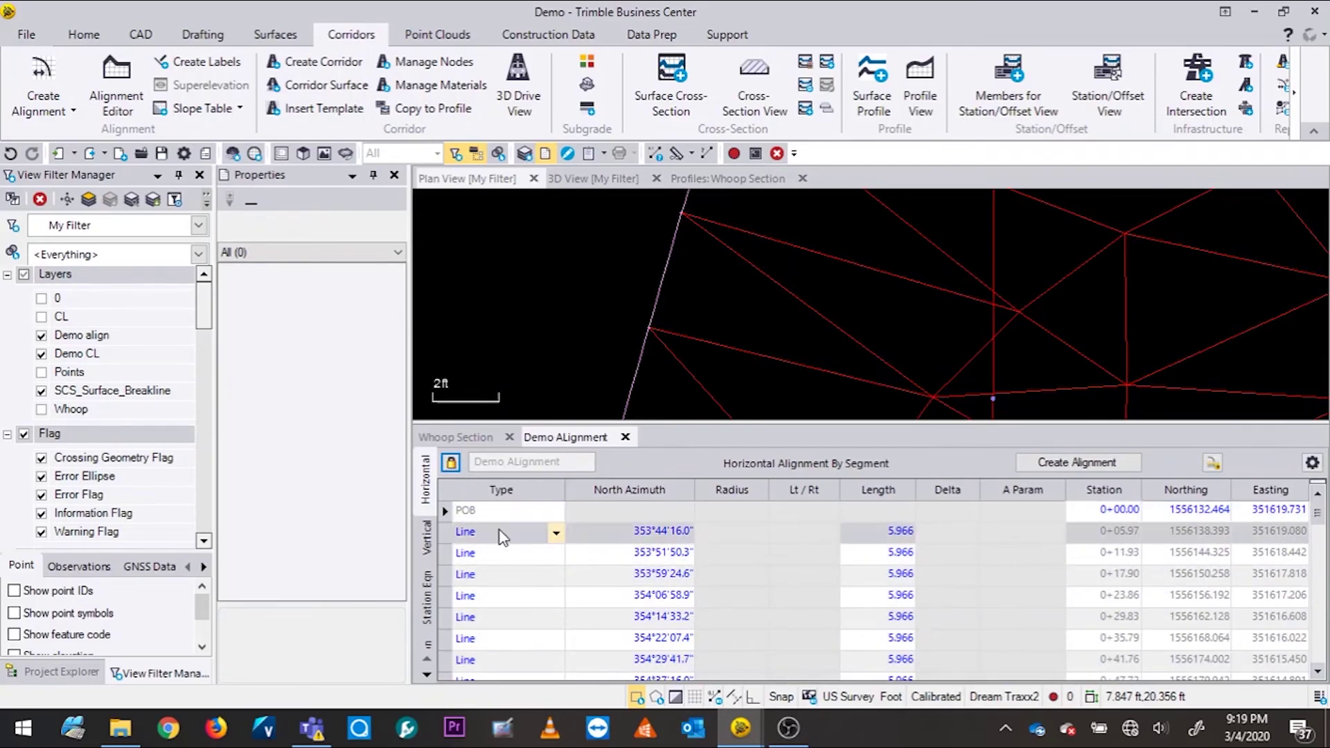
{"action": "scroll", "coordinate": [654, 619], "scroll_direction": "down", "scroll_amount": 6}
{"action": "scroll", "coordinate": [655, 619], "scroll_direction": "up", "scroll_amount": 6}
{"action": "scroll", "coordinate": [664, 579], "scroll_direction": "down", "scroll_amount": 15}
{"action": "scroll", "coordinate": [658, 577], "scroll_direction": "up", "scroll_amount": 7}
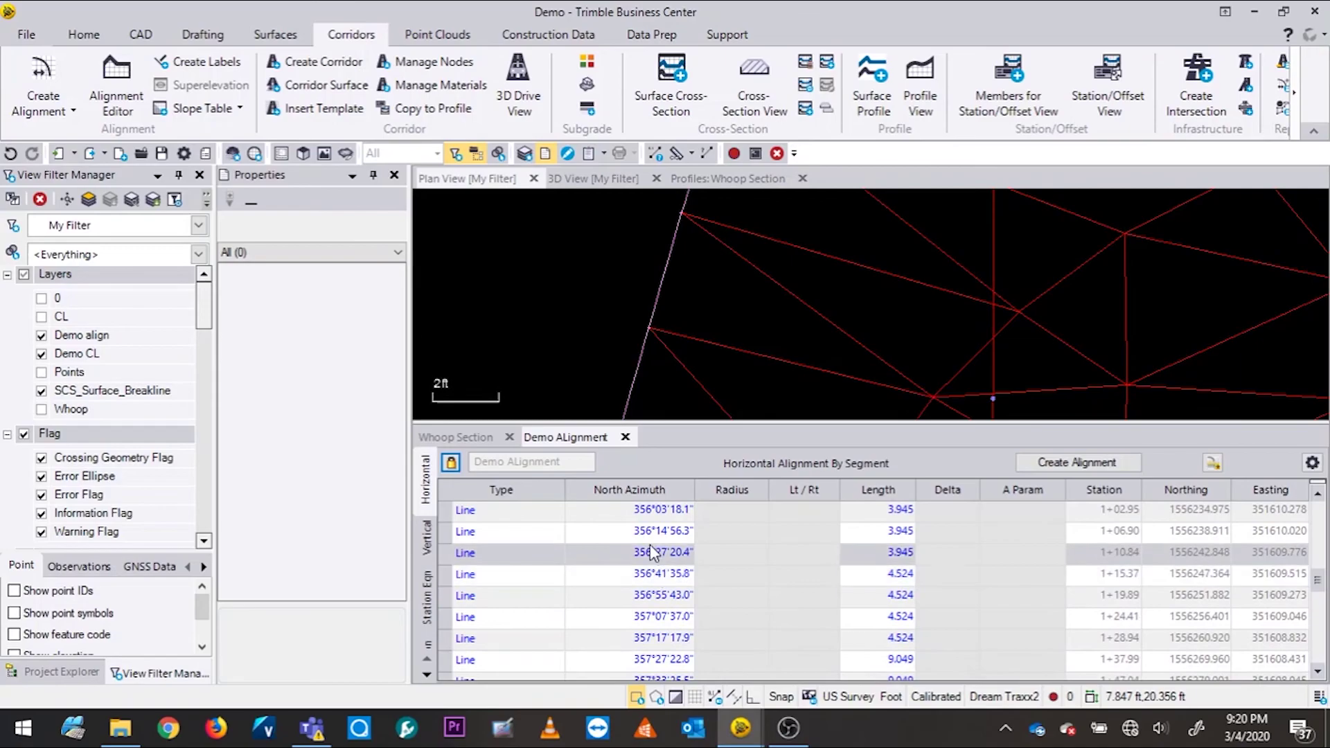
{"action": "scroll", "coordinate": [655, 554], "scroll_direction": "up", "scroll_amount": 6}
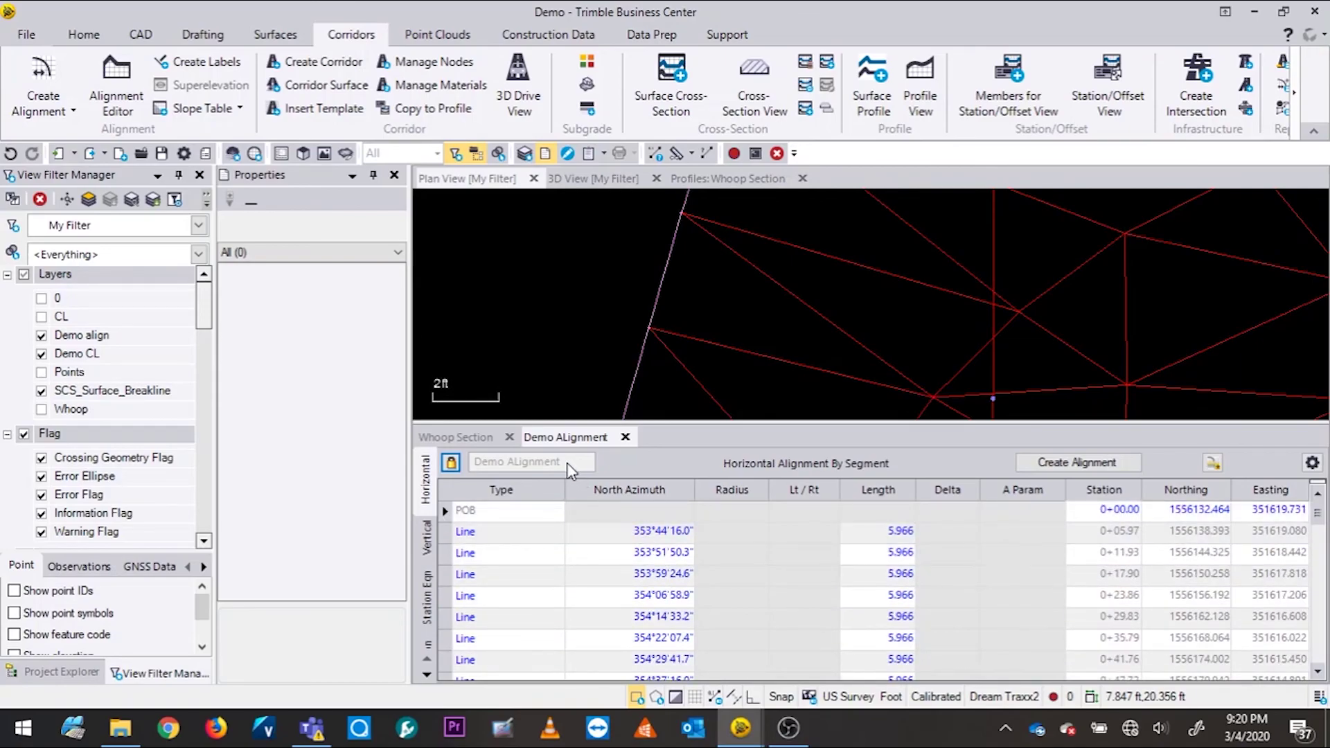
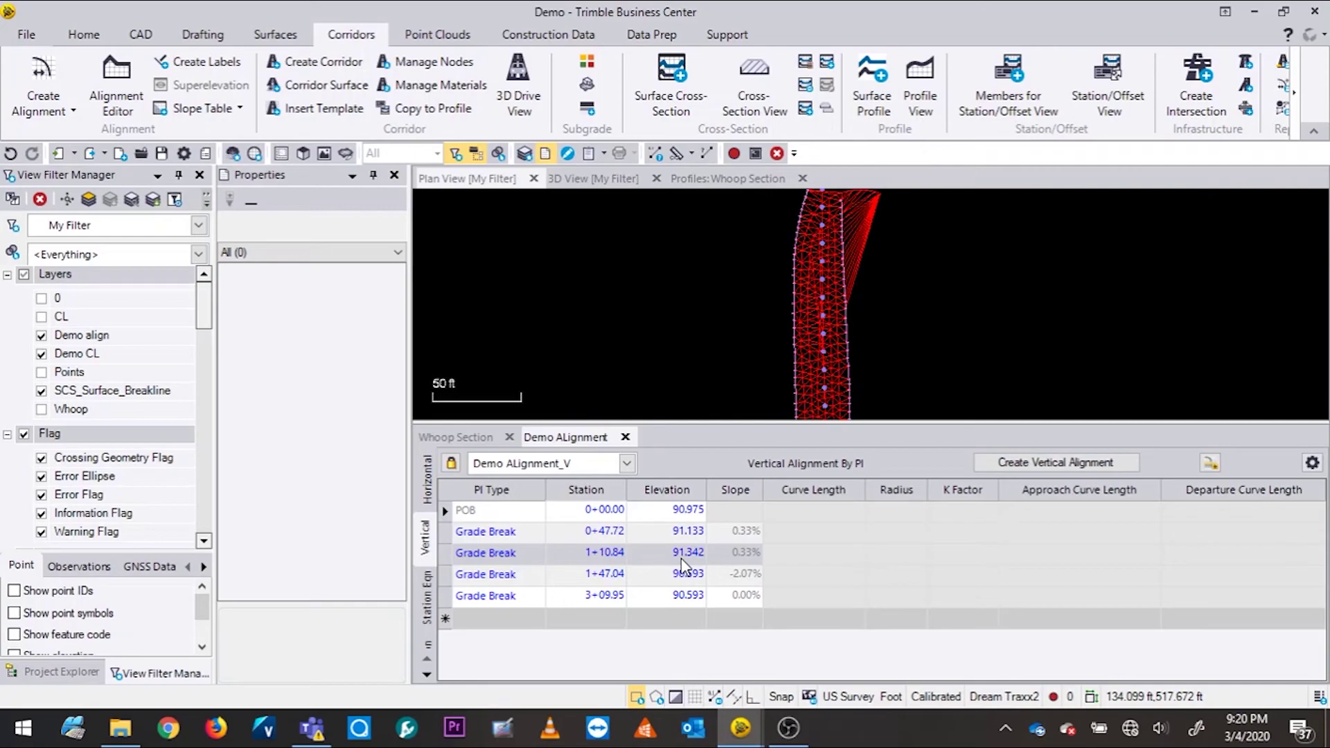
Review the horizontal segments of the Whoop Section alignment for comparison with Demo ALignment
{"action": "left_click", "coordinate": [468, 438]}
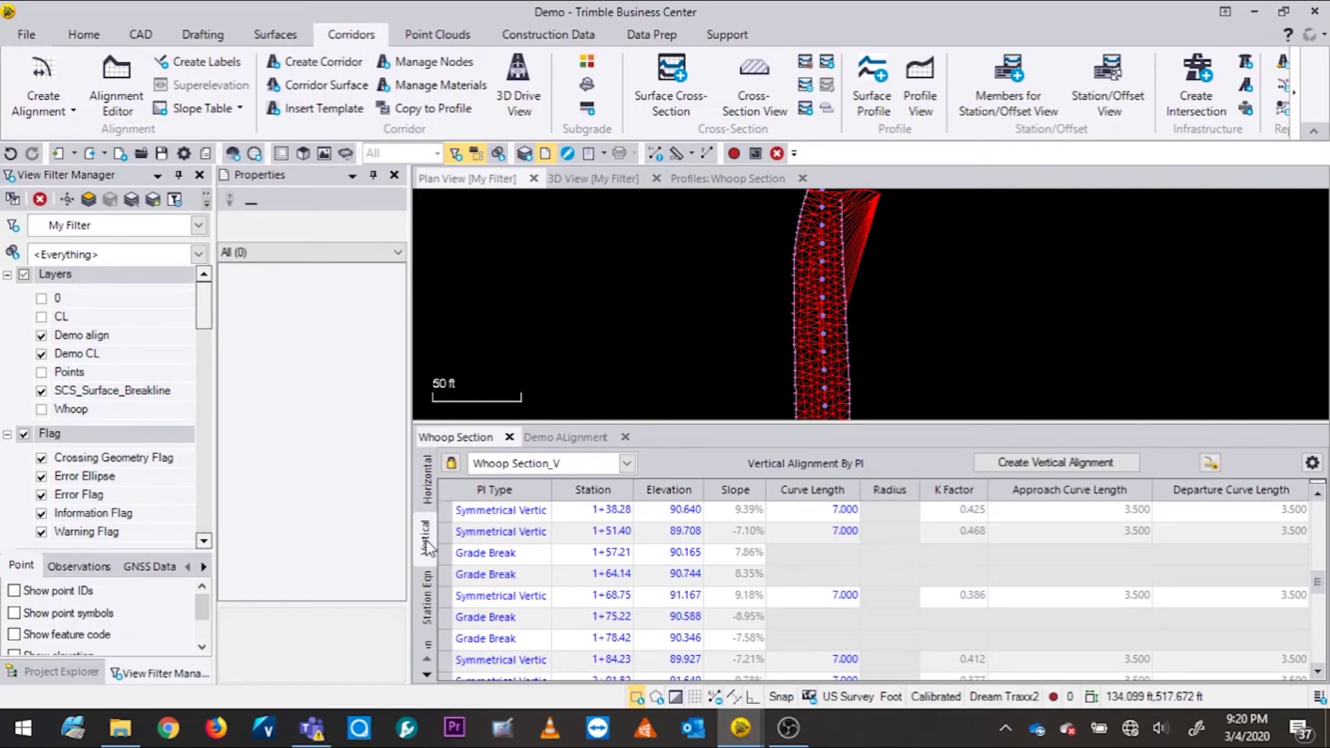
{"action": "left_click", "coordinate": [428, 485]}
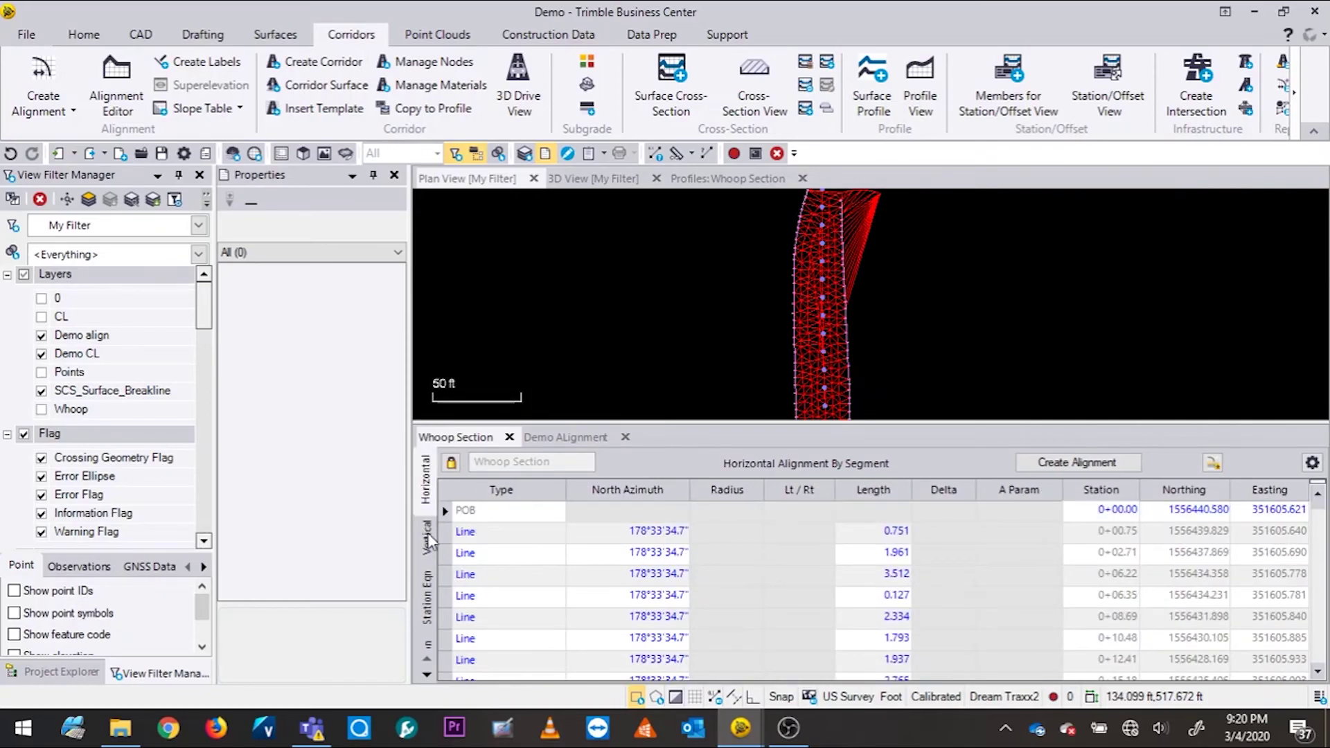
{"action": "scroll", "coordinate": [634, 564], "scroll_direction": "down", "scroll_amount": 12}
{"action": "scroll", "coordinate": [874, 610], "scroll_direction": "down", "scroll_amount": 12}
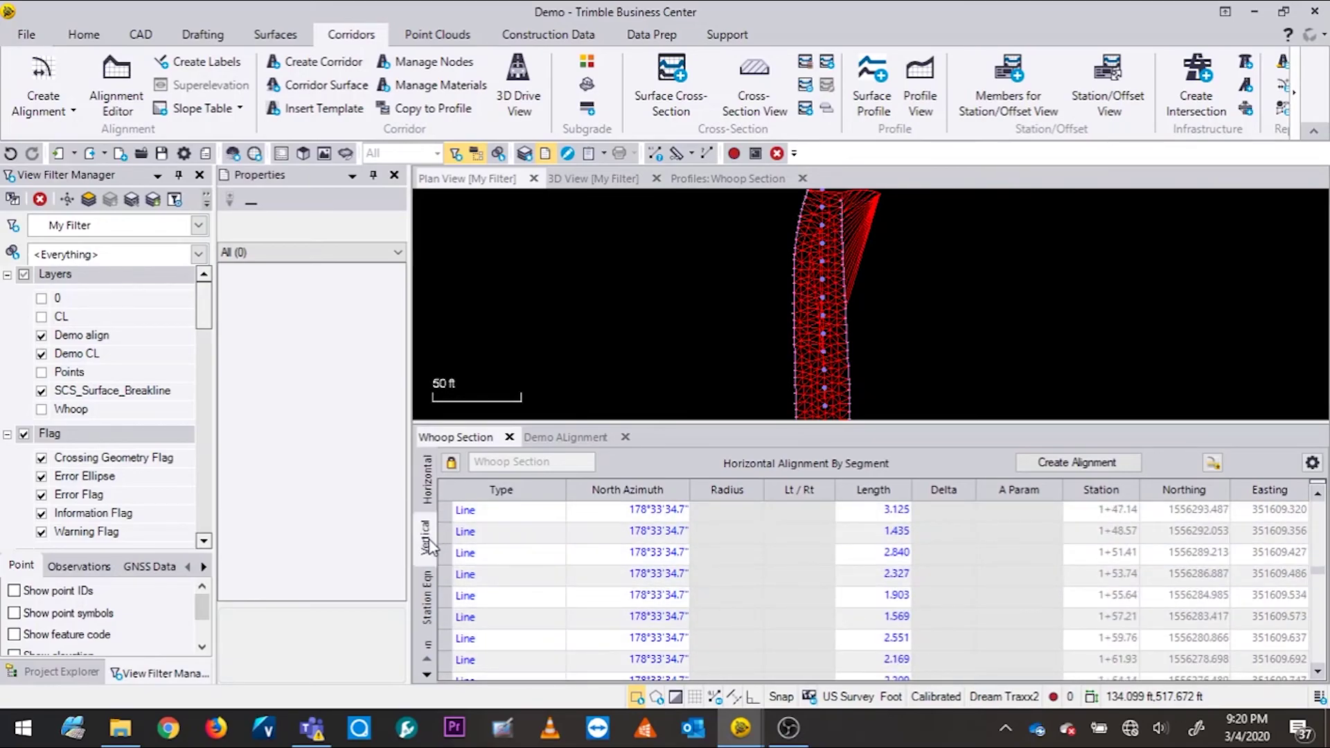
Open the vertical alignment of Whoop Section, show its profile, and inspect the crest near station 0+72 against the surface
{"action": "left_click", "coordinate": [427, 537]}
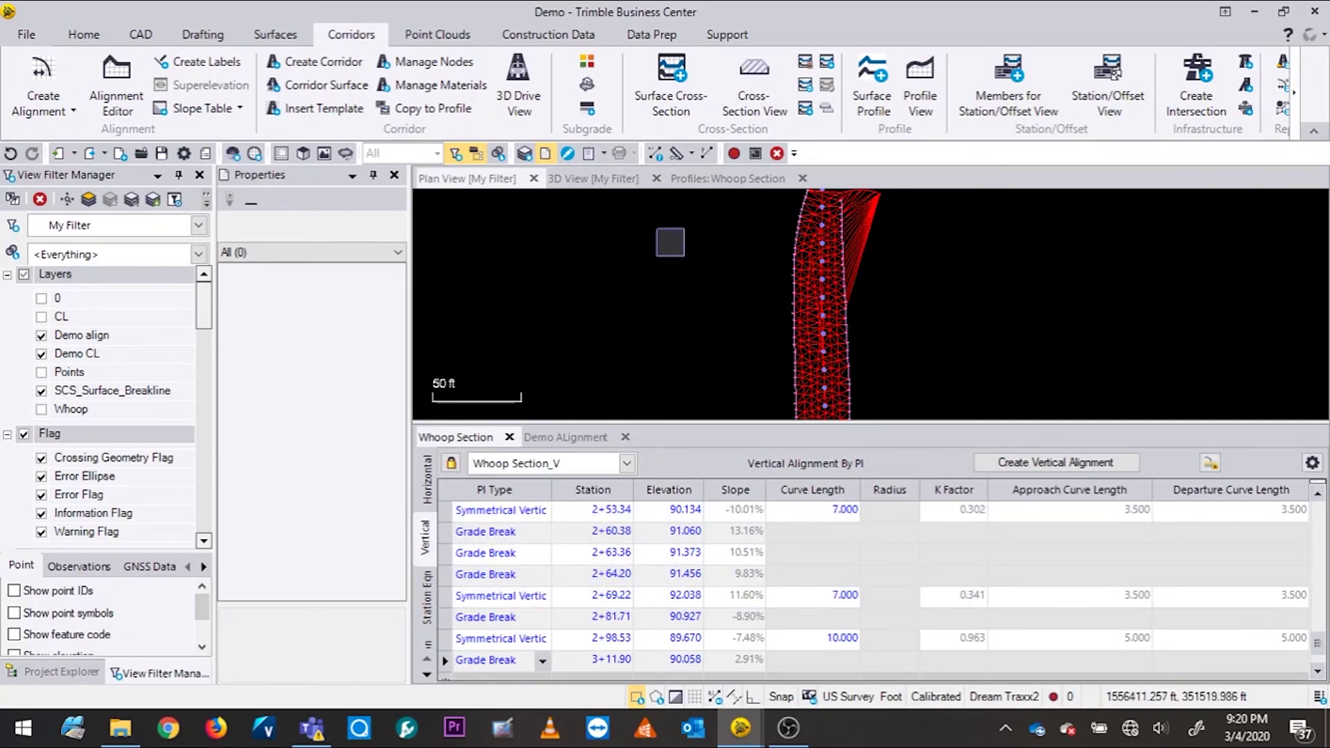
{"action": "left_click", "coordinate": [724, 181]}
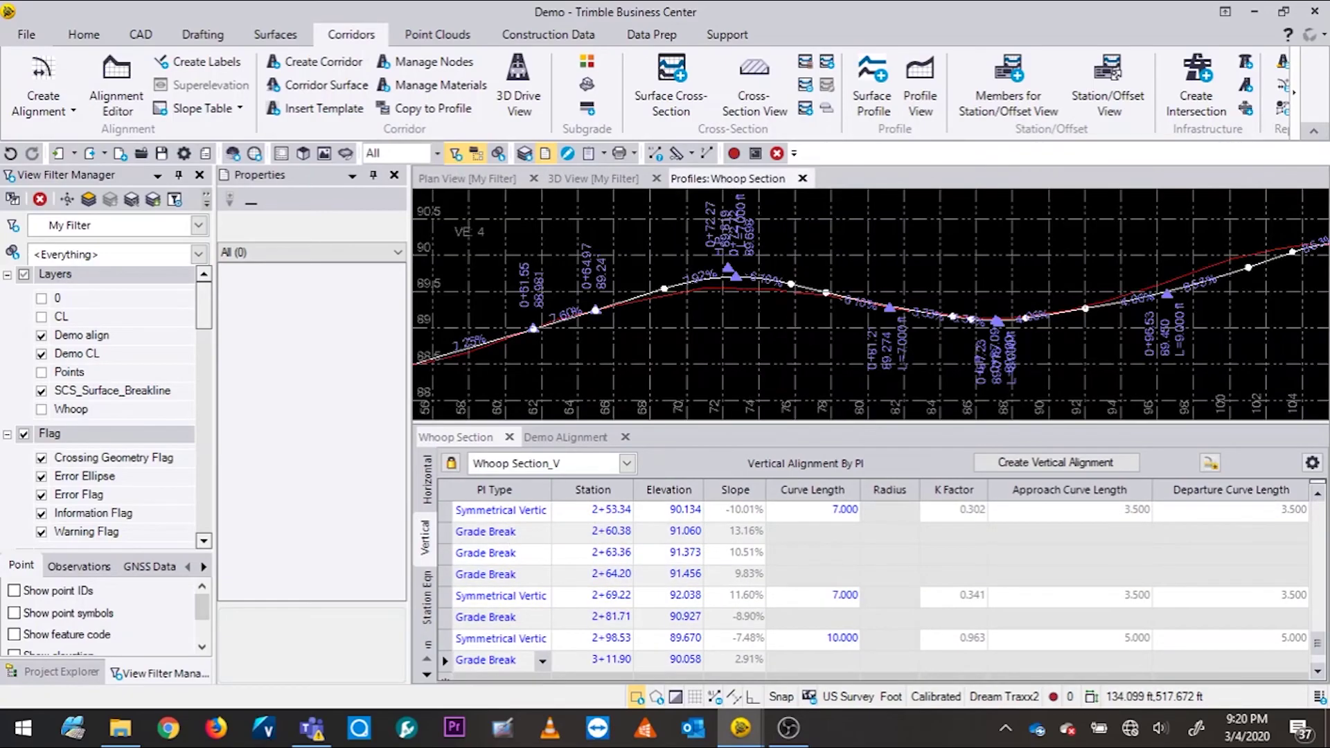
{"action": "scroll", "coordinate": [717, 263], "scroll_direction": "down", "scroll_amount": 3}
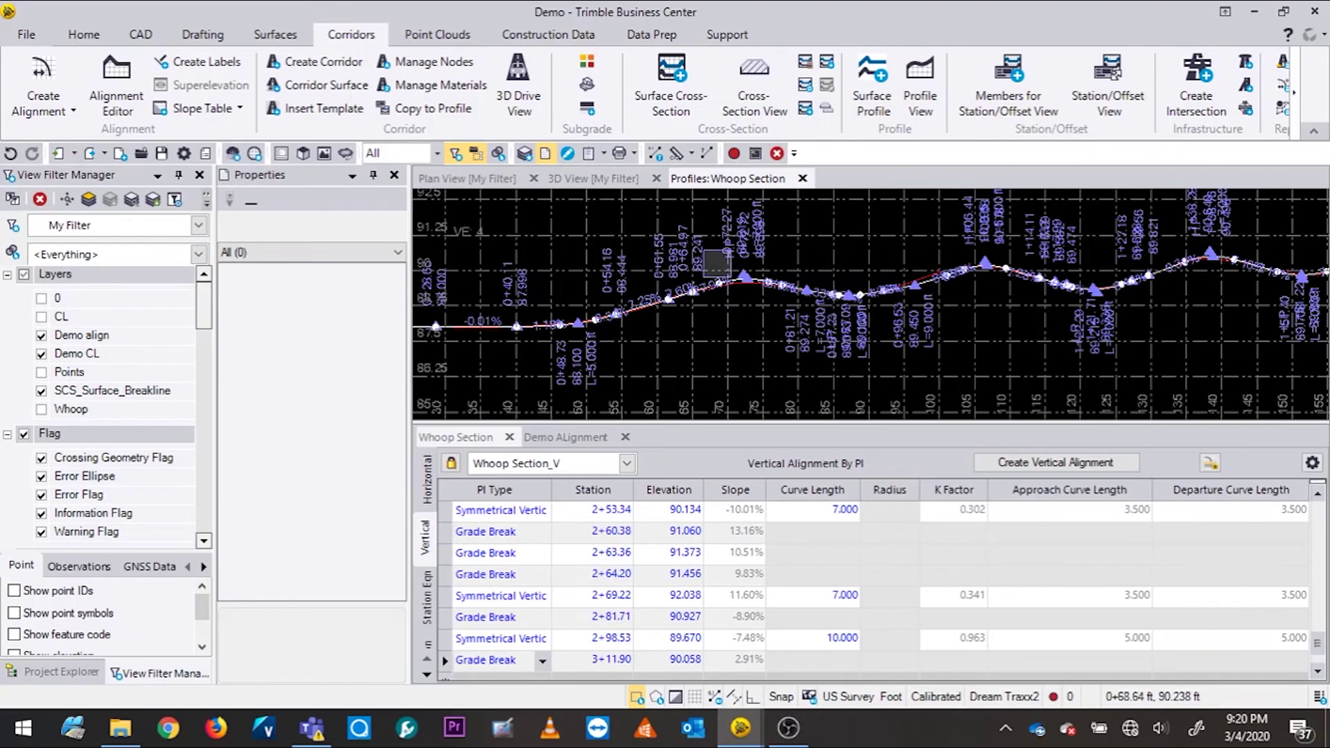
{"action": "scroll", "coordinate": [717, 264], "scroll_direction": "up", "scroll_amount": 4}
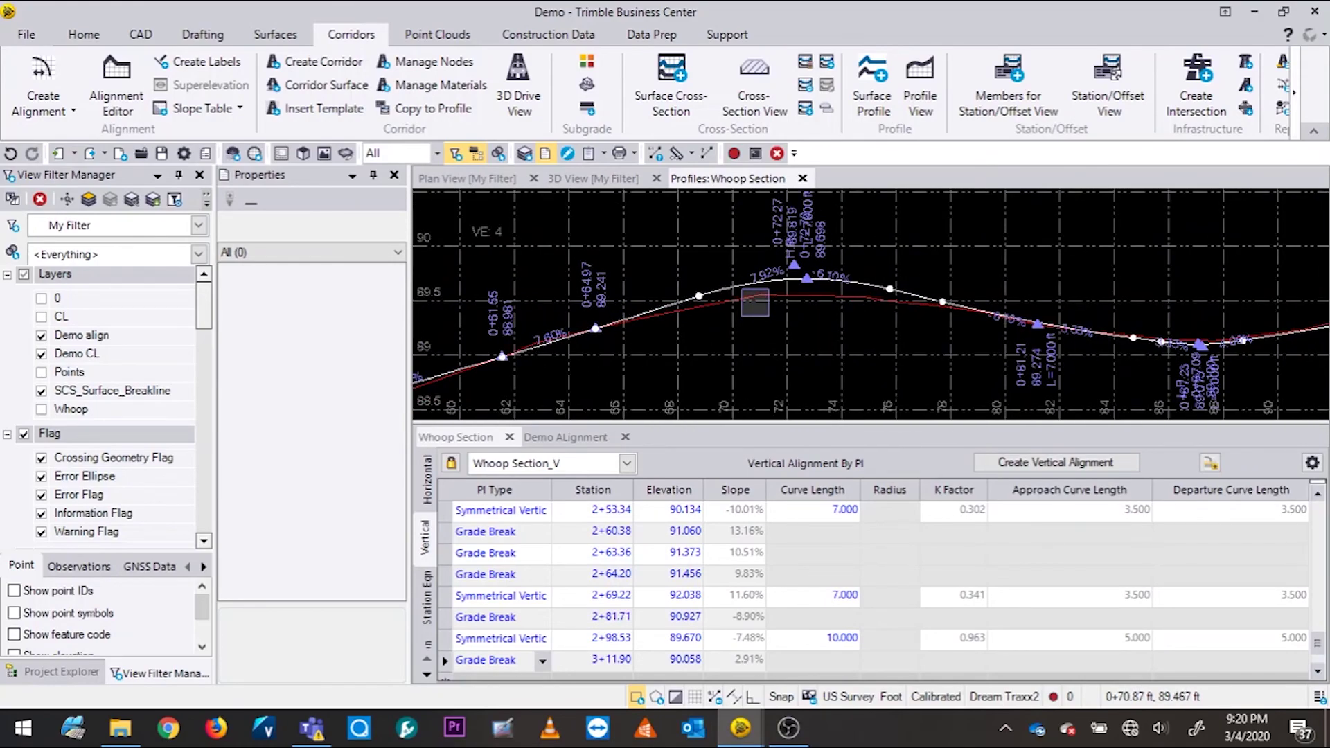
{"action": "scroll", "coordinate": [783, 262], "scroll_direction": "up", "scroll_amount": 2}
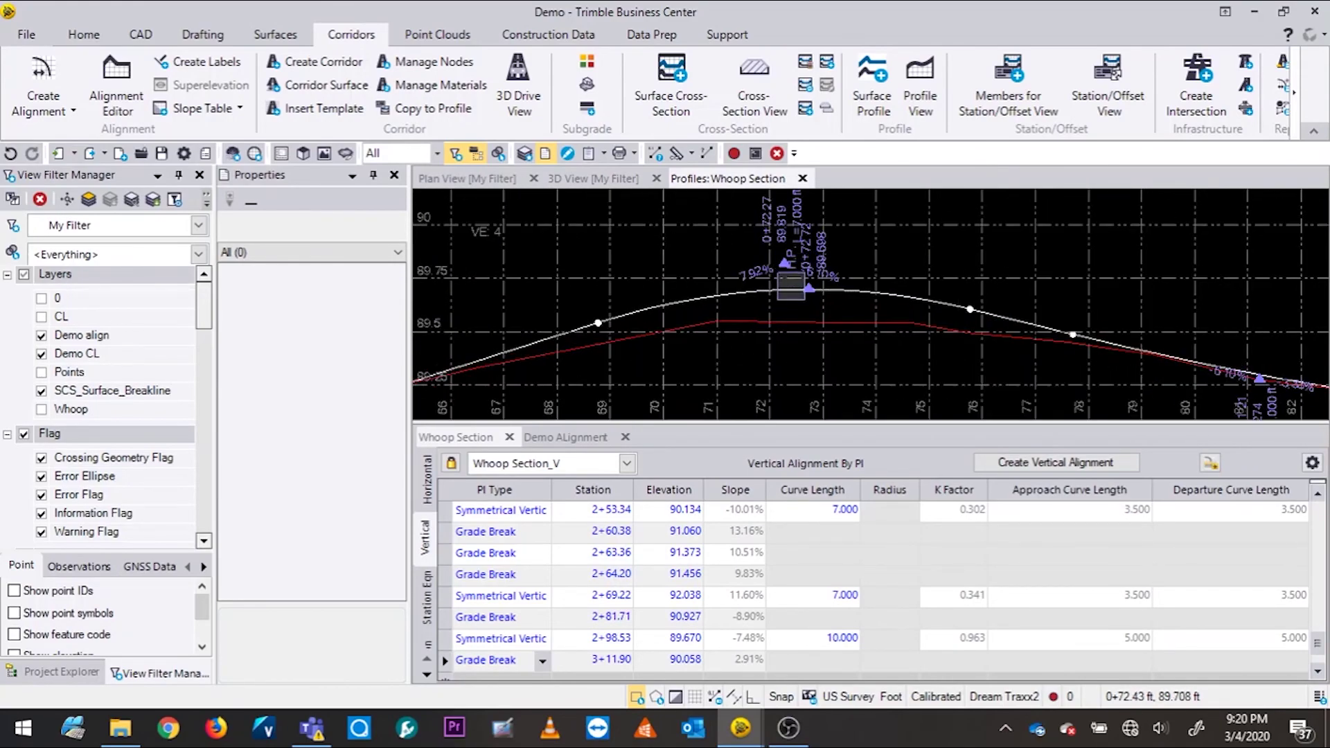
Shift the crest curve's PI near station 0+72 slightly along the Whoop Section profile, to station 0+72.29
{"action": "left_click", "coordinate": [766, 290]}
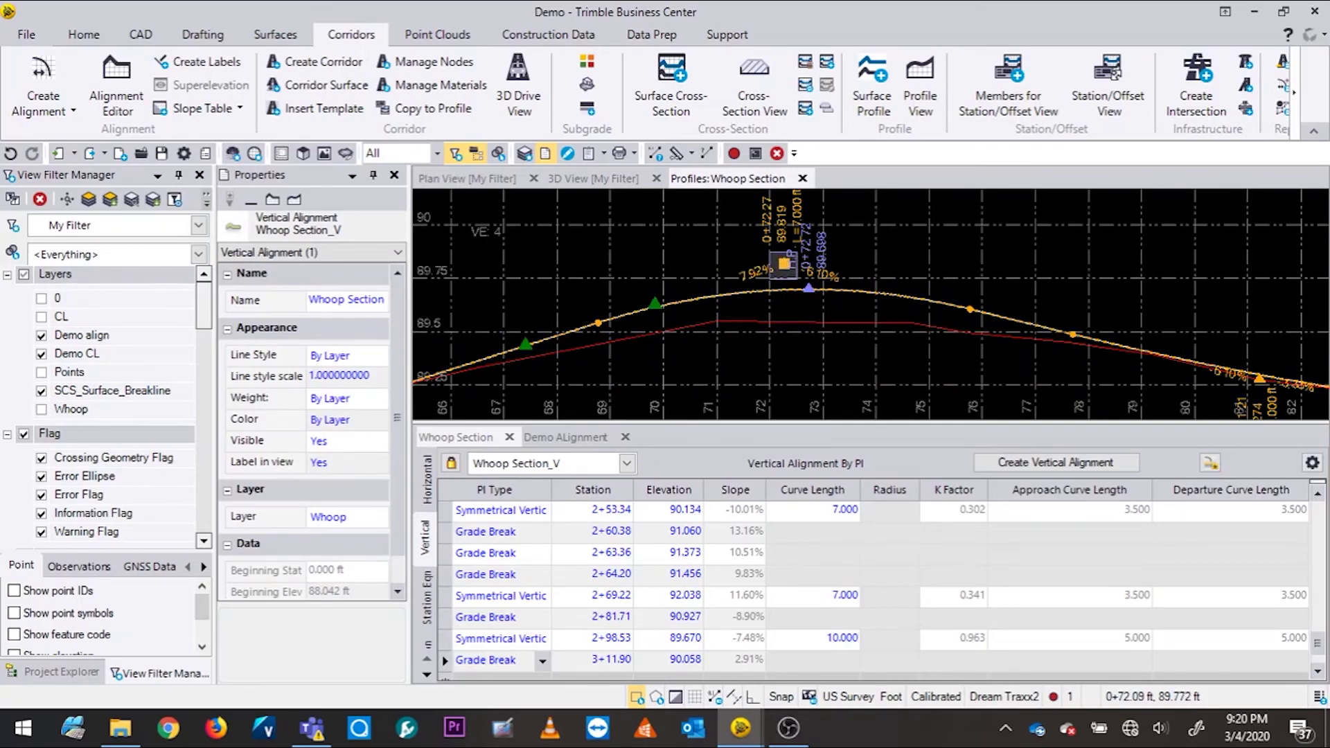
{"action": "left_click", "coordinate": [785, 264]}
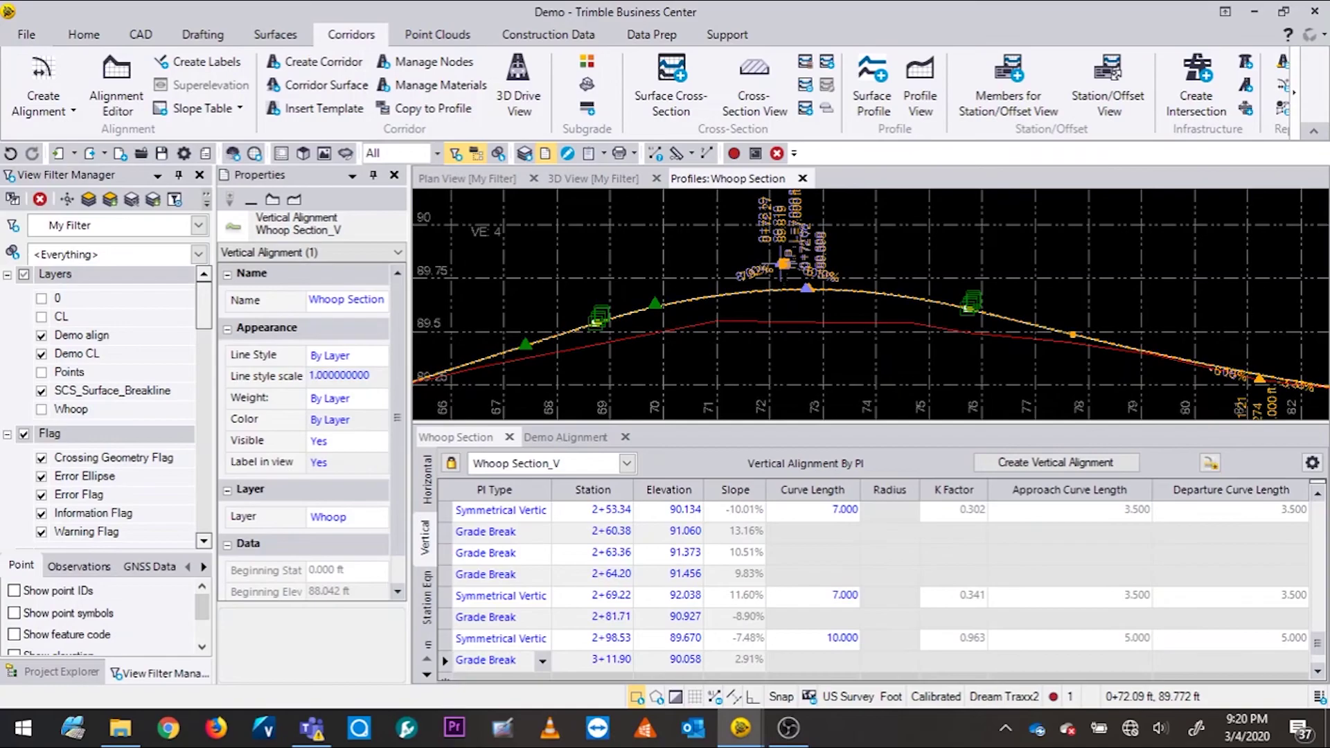
{"action": "left_click", "coordinate": [785, 264]}
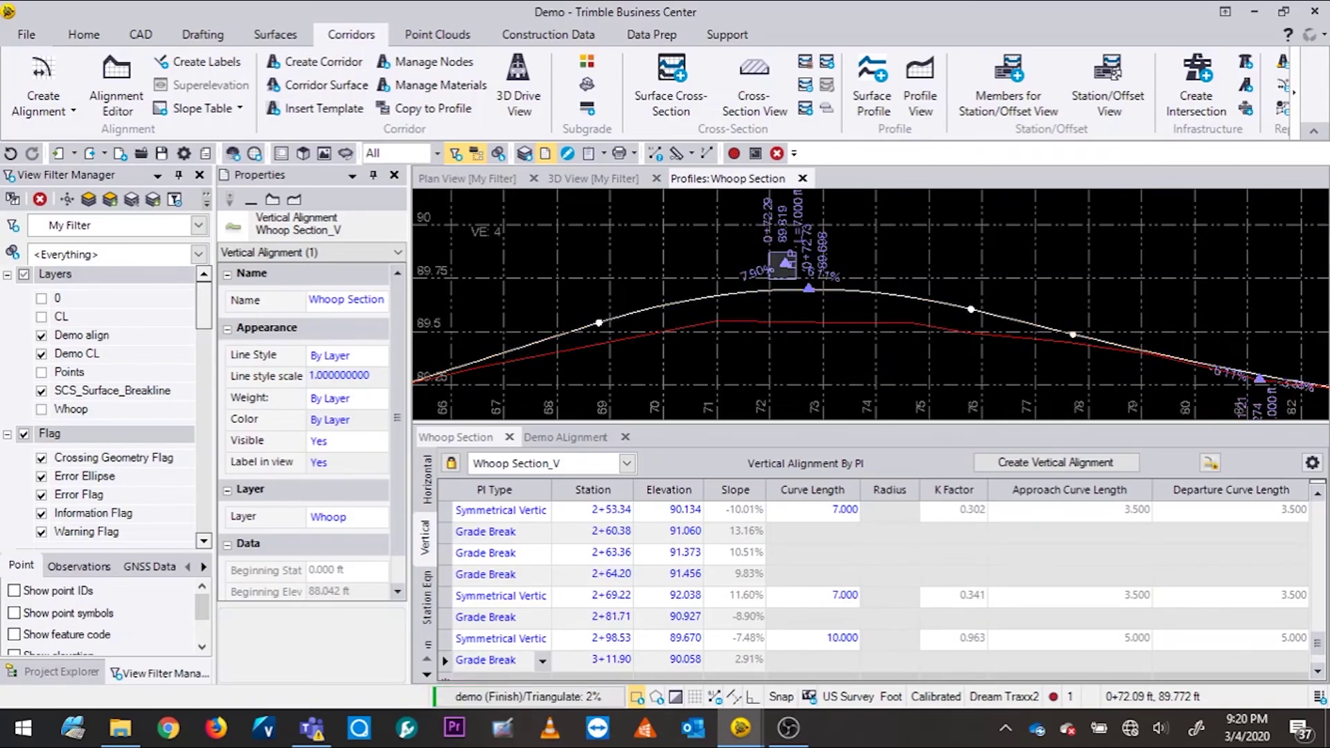
Delete the grade break at station 2+81.71 and the symmetrical vertical curve at 2+98.53 from the end of the vertical alignment
{"action": "scroll", "coordinate": [821, 317], "scroll_direction": "down", "scroll_amount": 8}
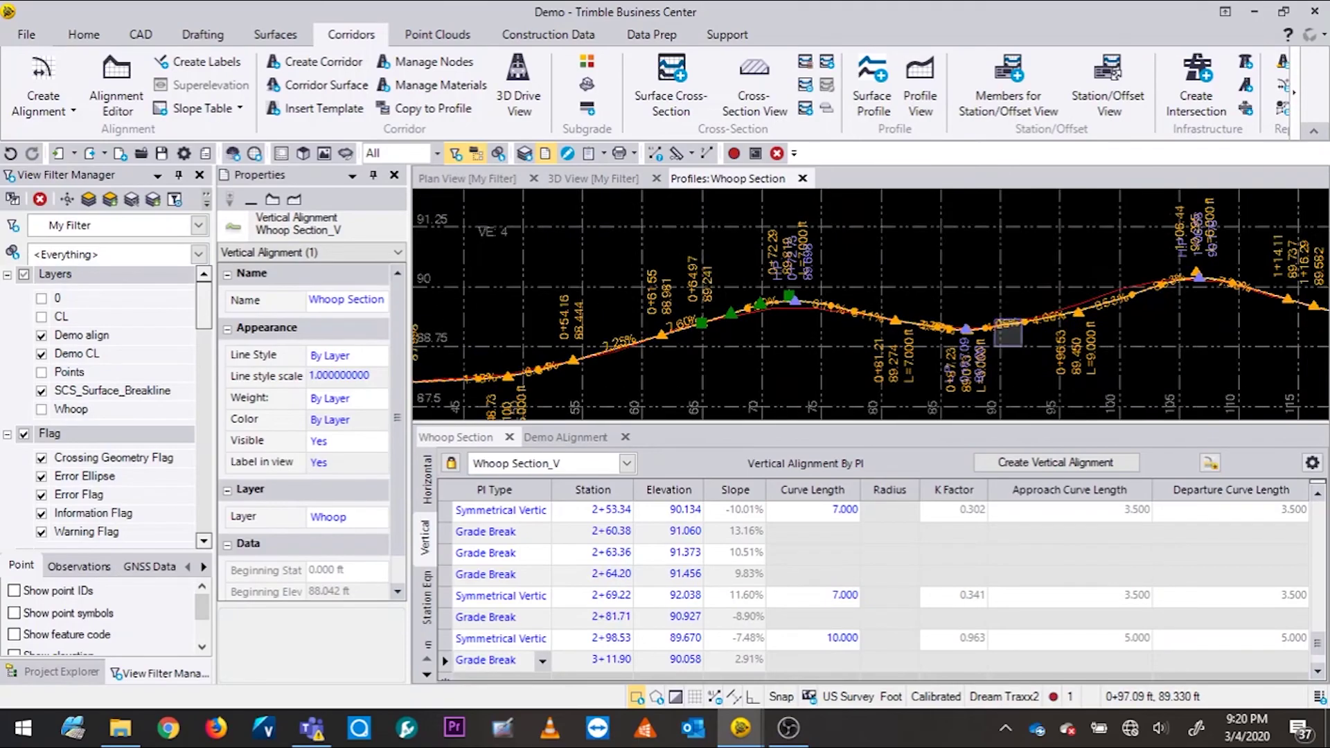
{"action": "scroll", "coordinate": [821, 317], "scroll_direction": "down", "scroll_amount": 3}
{"action": "scroll", "coordinate": [677, 318], "scroll_direction": "up", "scroll_amount": 3}
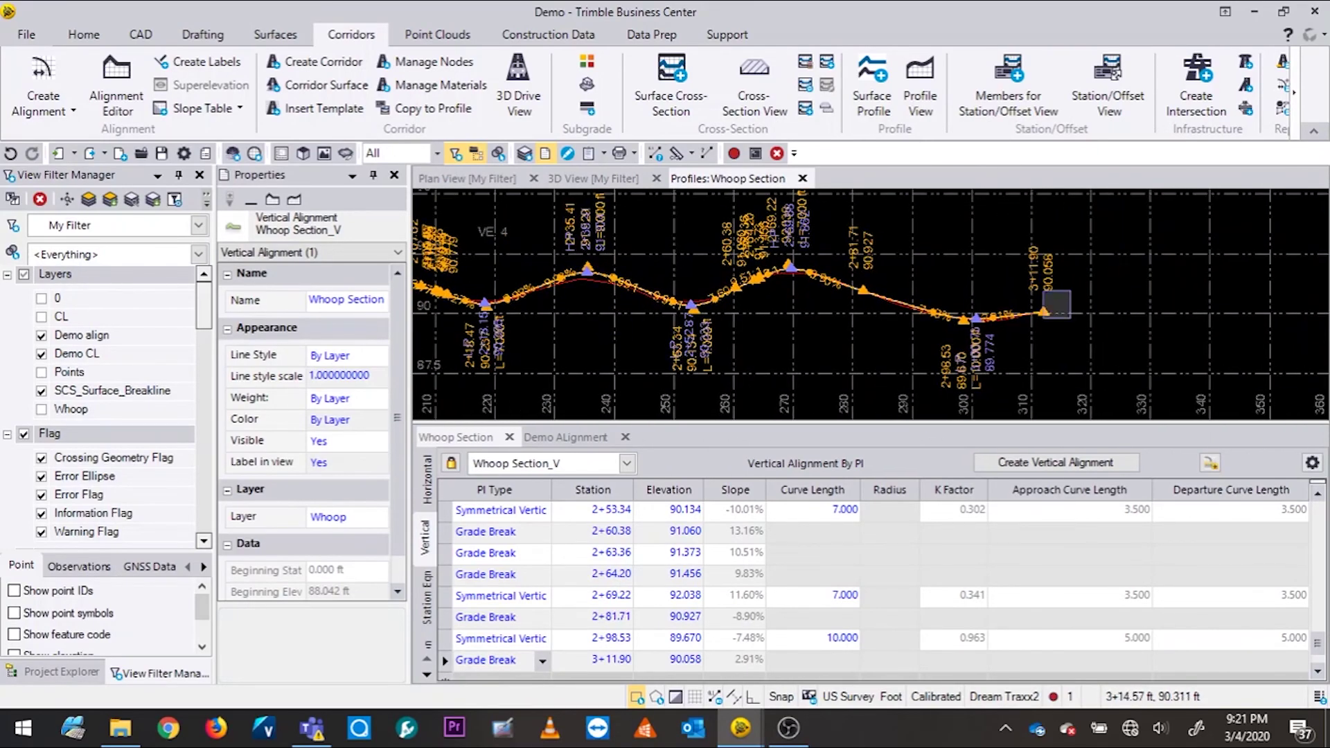
{"action": "scroll", "coordinate": [677, 319], "scroll_direction": "up", "scroll_amount": 3}
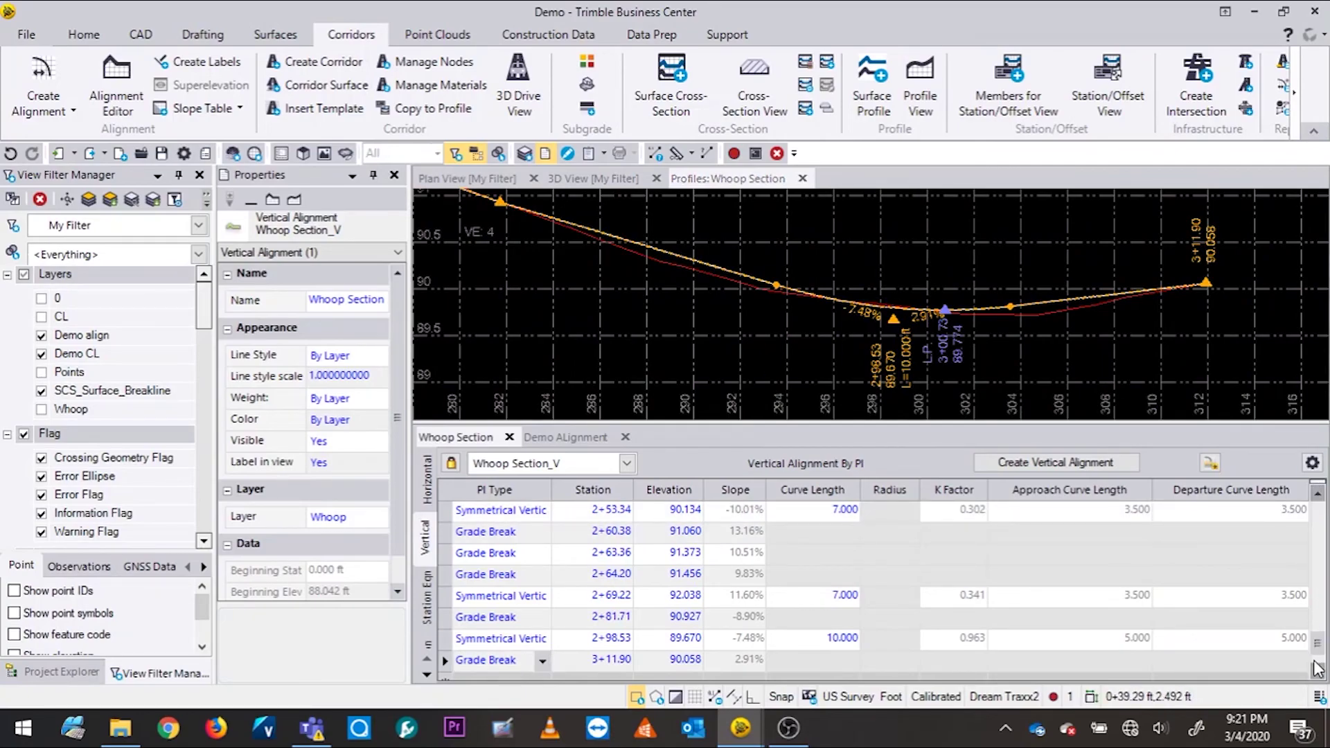
{"action": "scroll", "coordinate": [1320, 655], "scroll_direction": "down", "scroll_amount": 1}
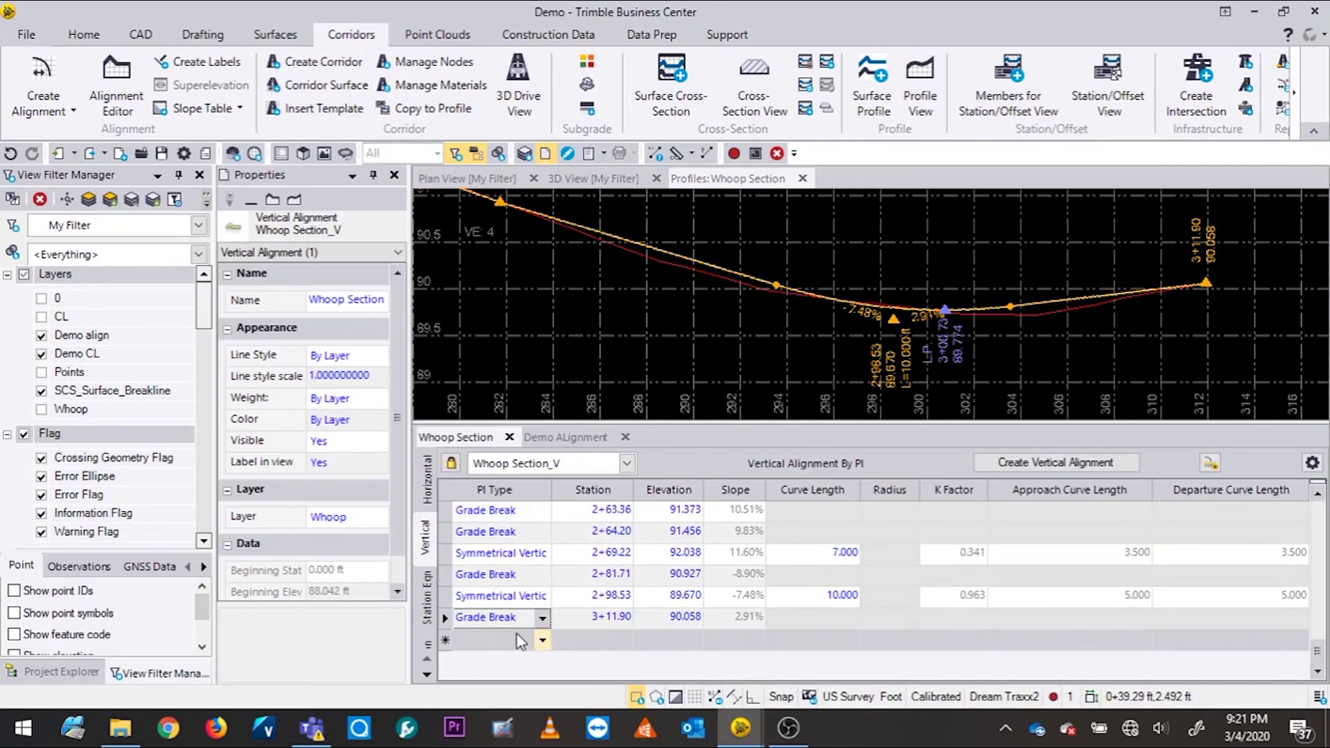
{"action": "left_click", "coordinate": [446, 595]}
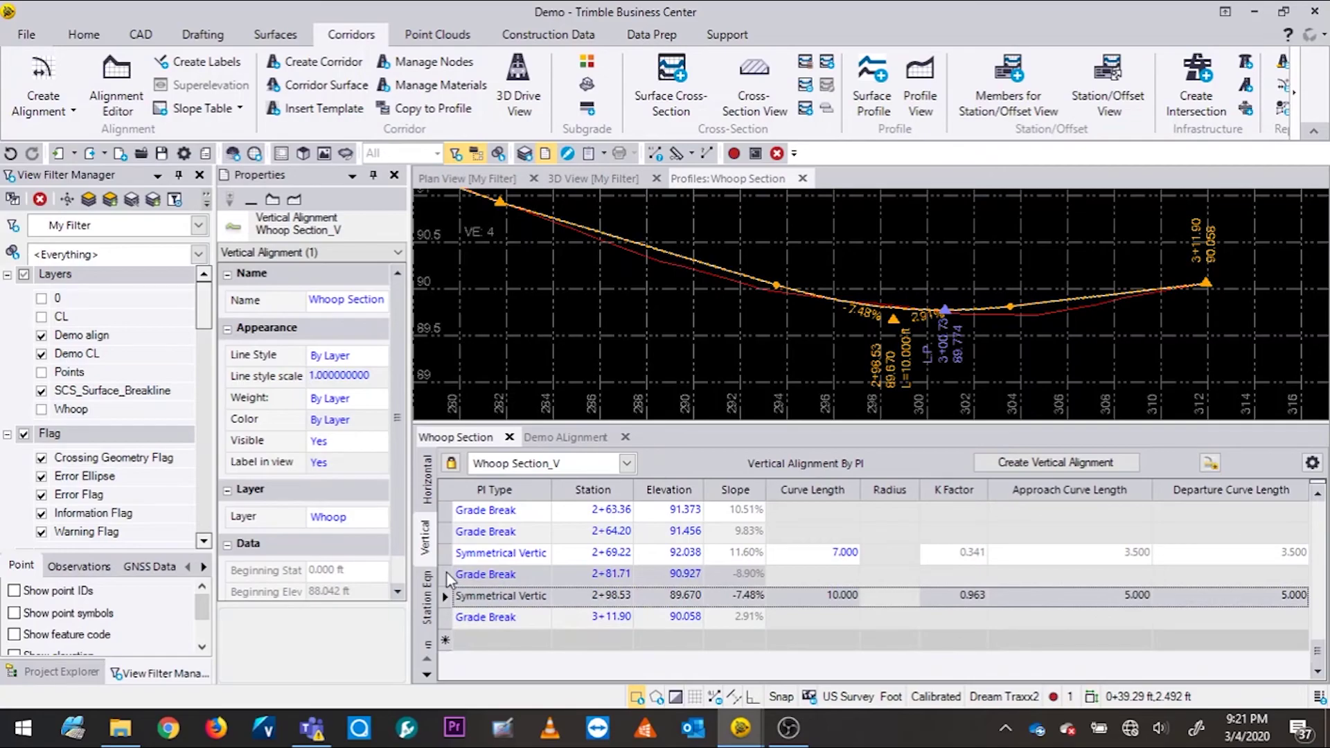
{"action": "left_click", "coordinate": [446, 573]}
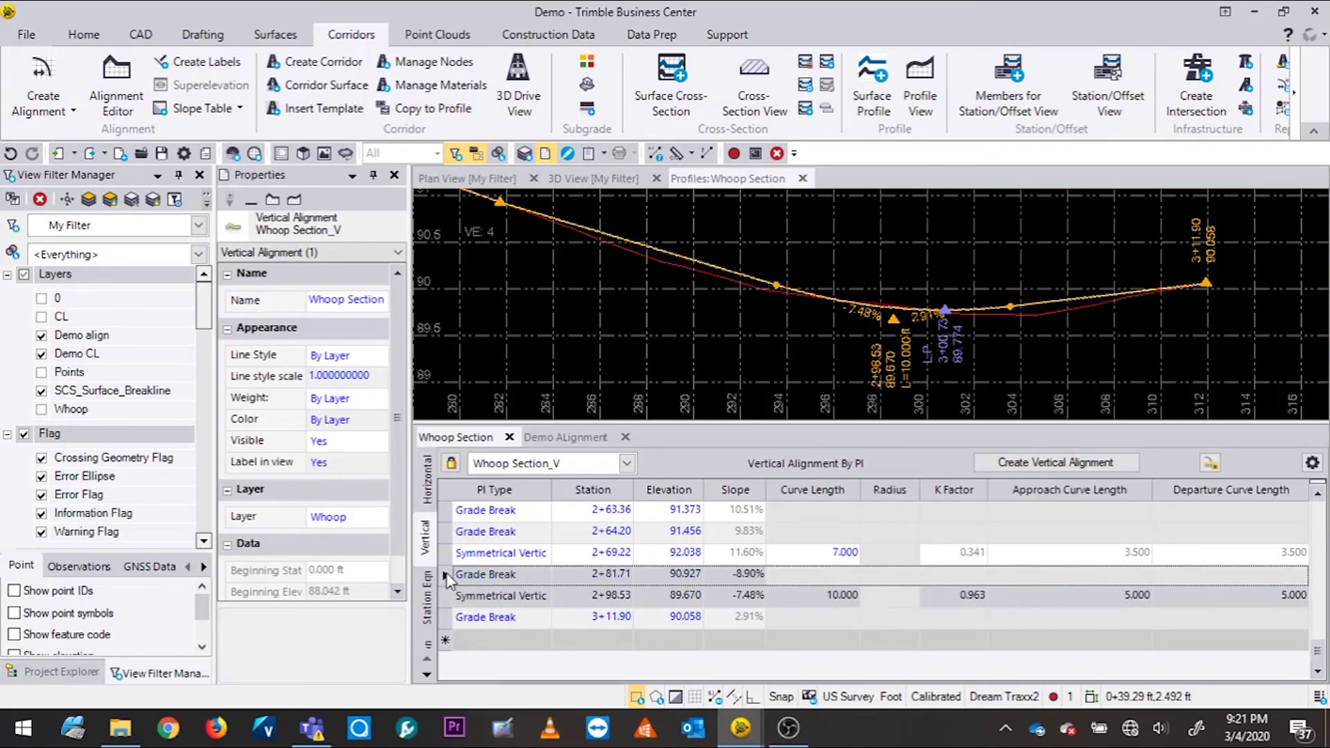
{"action": "right_click", "coordinate": [447, 579]}
{"action": "left_click", "coordinate": [480, 609]}
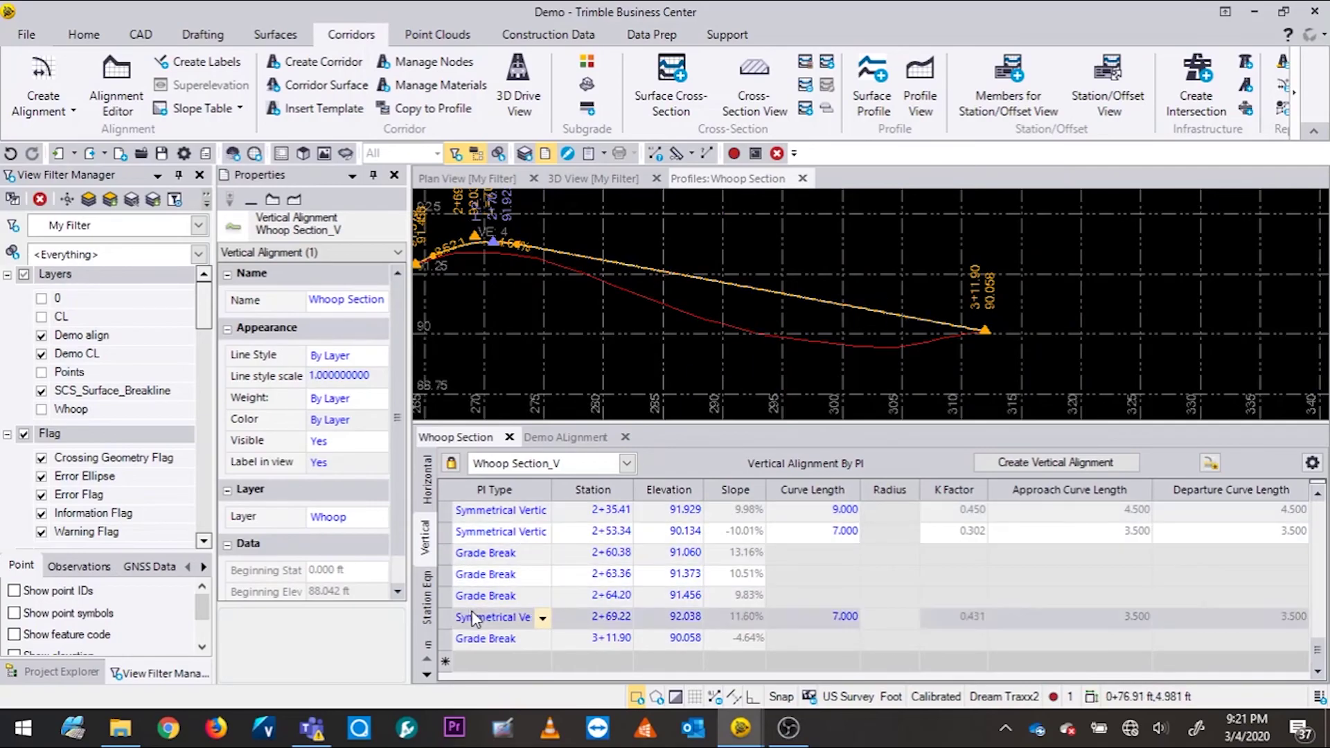
Insert a grade break ahead of the final PI, picking station 2+84.25 and elevation 90.927 along the surface in the profile
{"action": "right_click", "coordinate": [448, 637]}
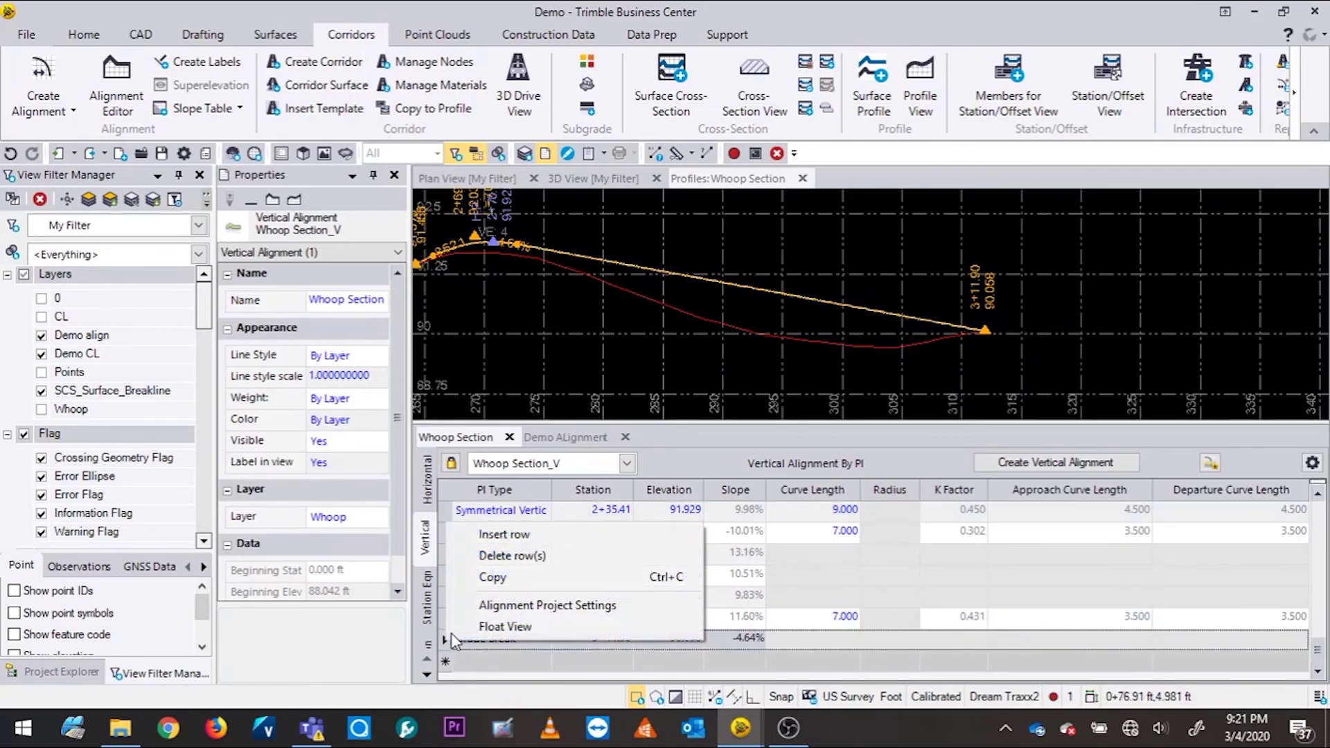
{"action": "left_click", "coordinate": [485, 535]}
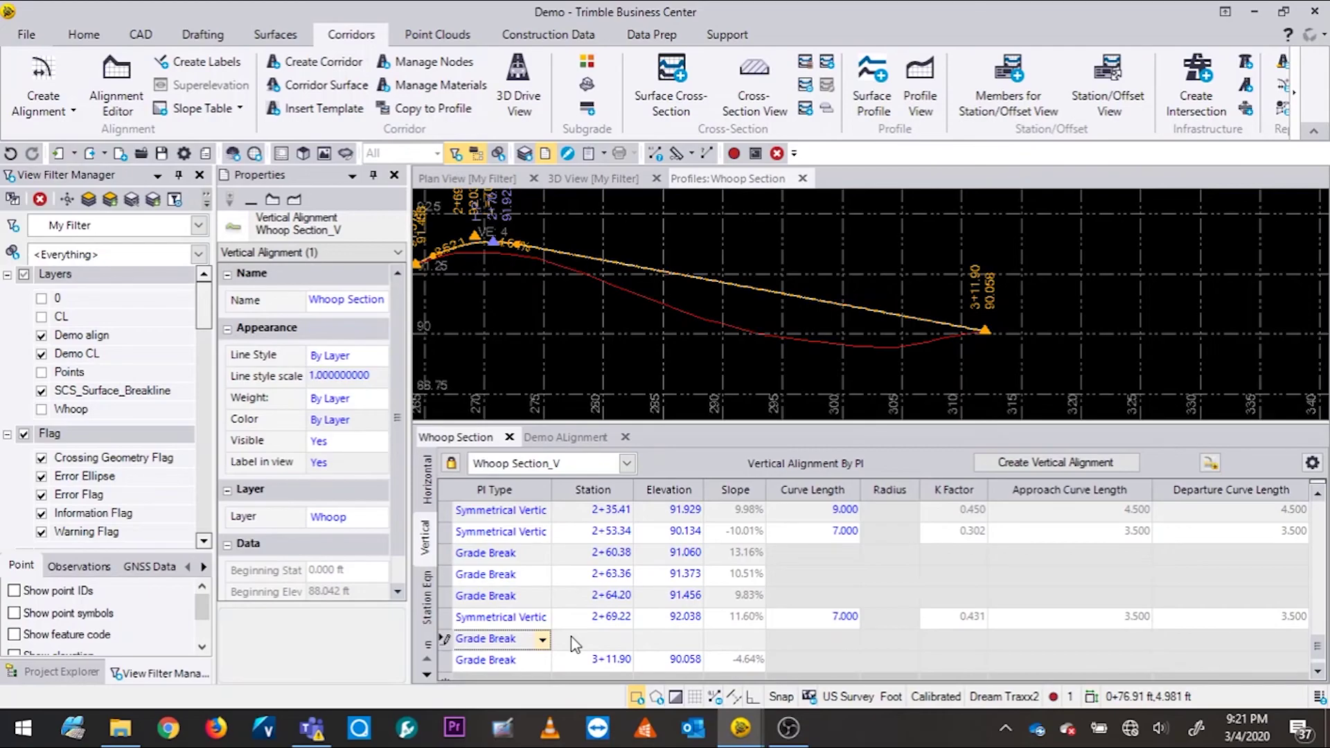
{"action": "scroll", "coordinate": [657, 284], "scroll_direction": "up", "scroll_amount": 5}
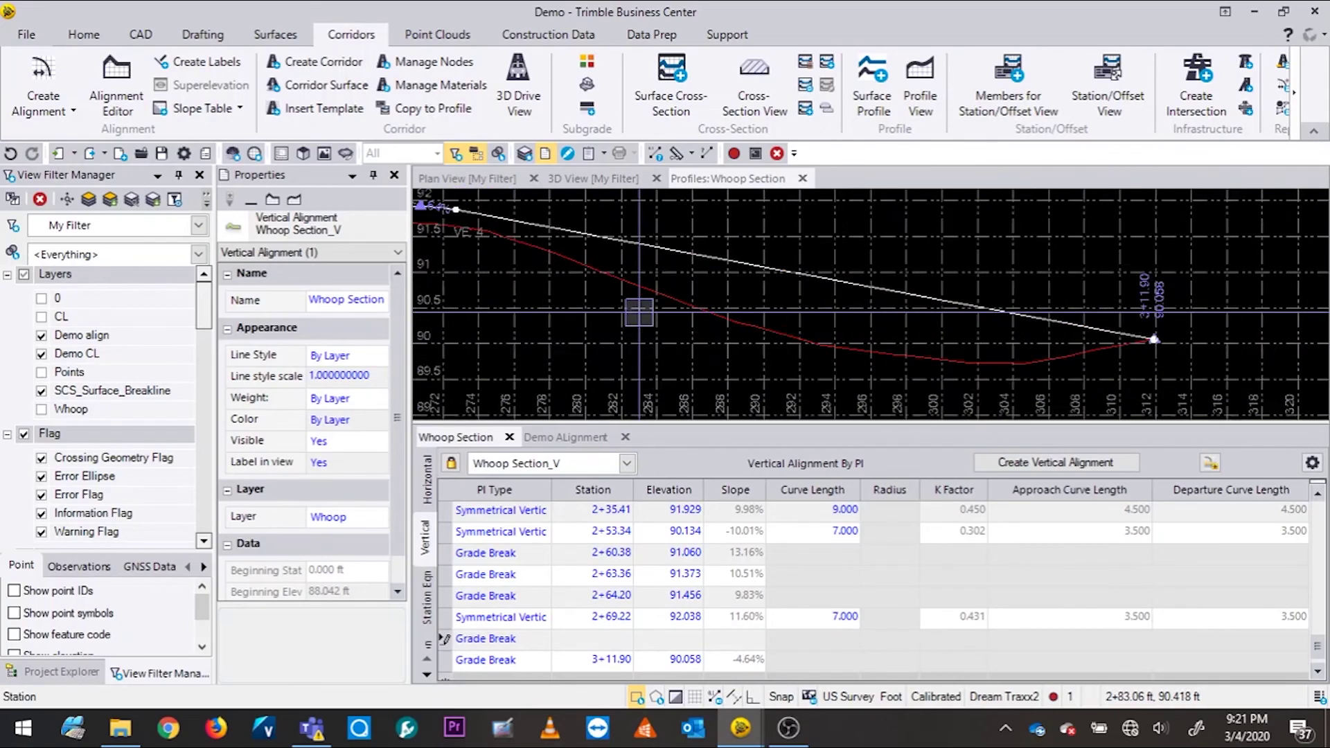
{"action": "left_click", "coordinate": [655, 282]}
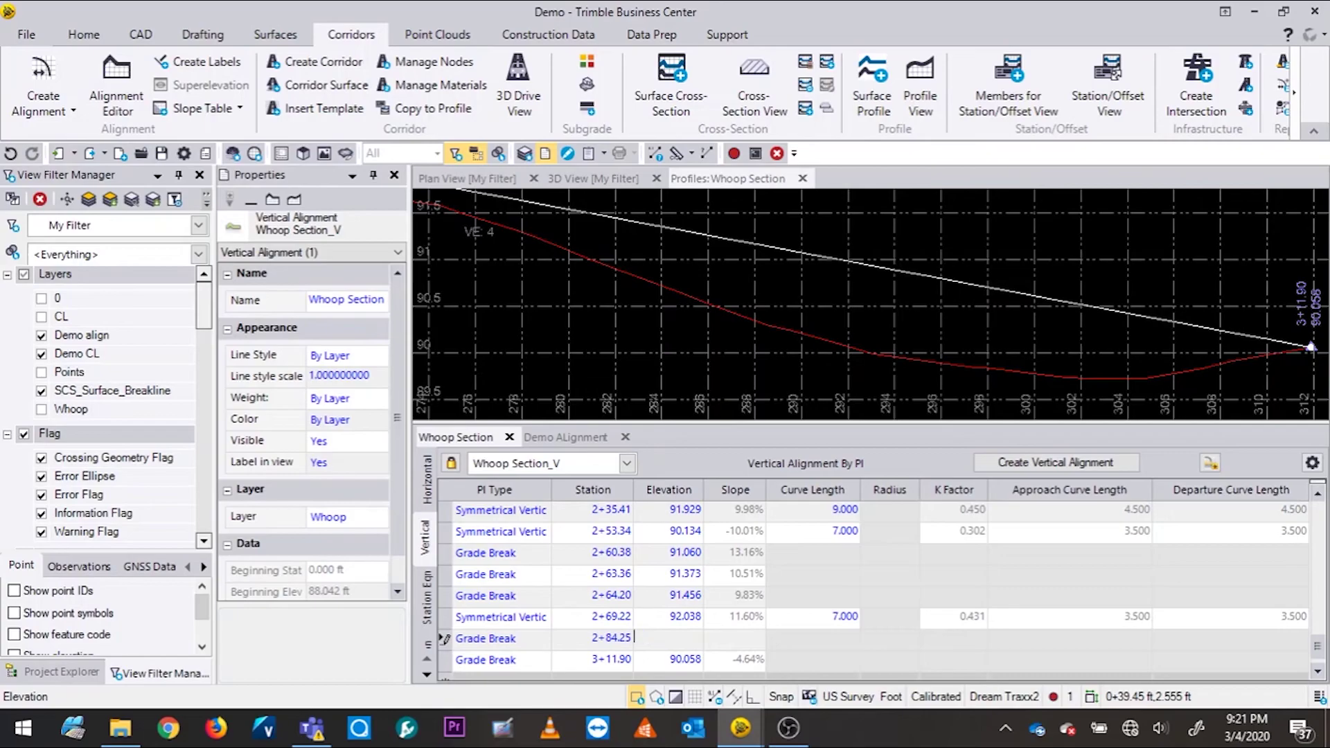
{"action": "left_click", "coordinate": [612, 269]}
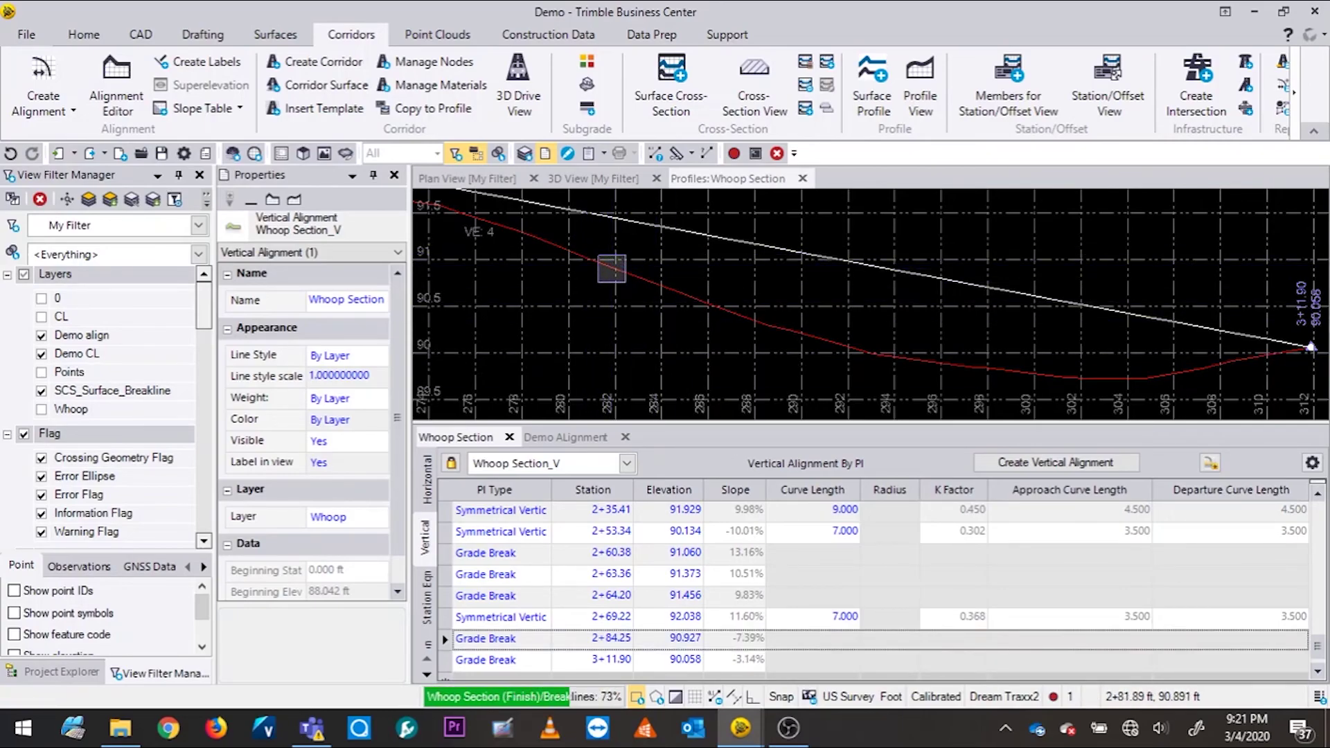
Insert a symmetrical vertical curve before the final PI at station 2+99.78, elevation 89.782, with a curve length of 10.000
{"action": "left_click", "coordinate": [499, 660]}
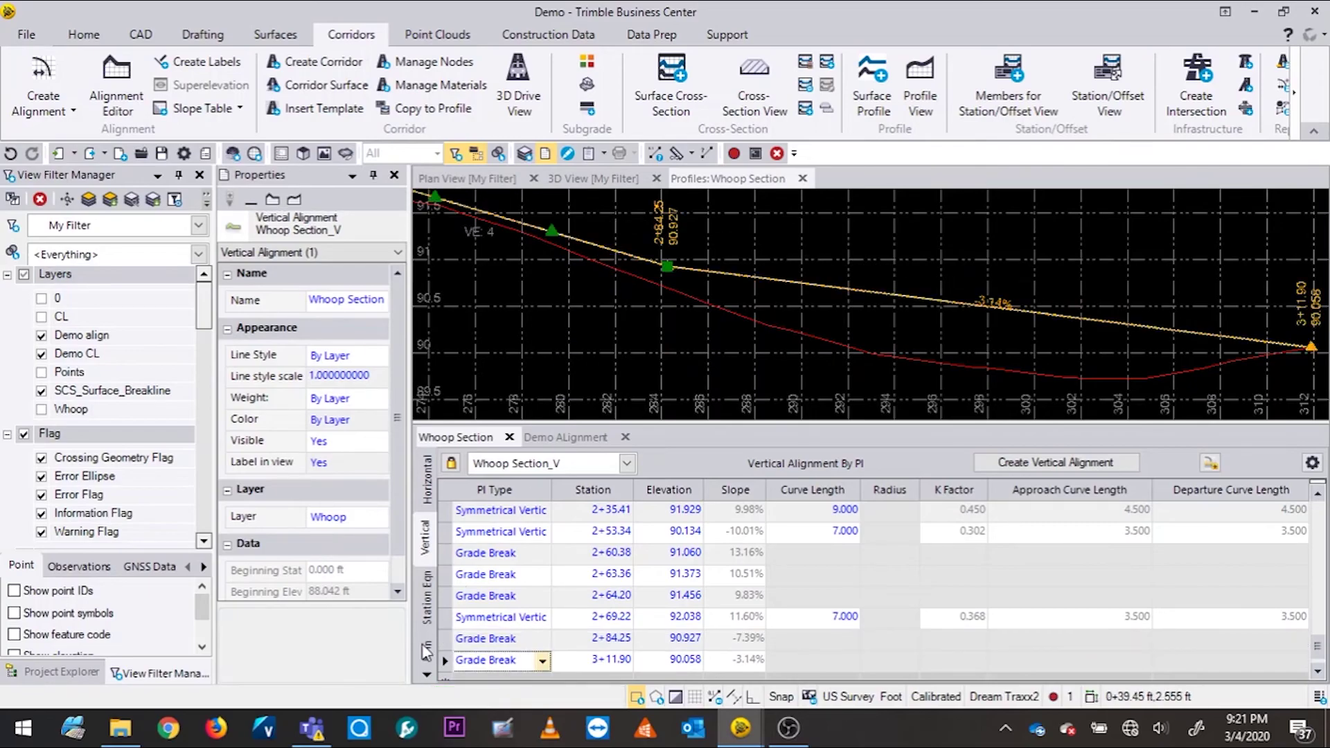
{"action": "right_click", "coordinate": [447, 661]}
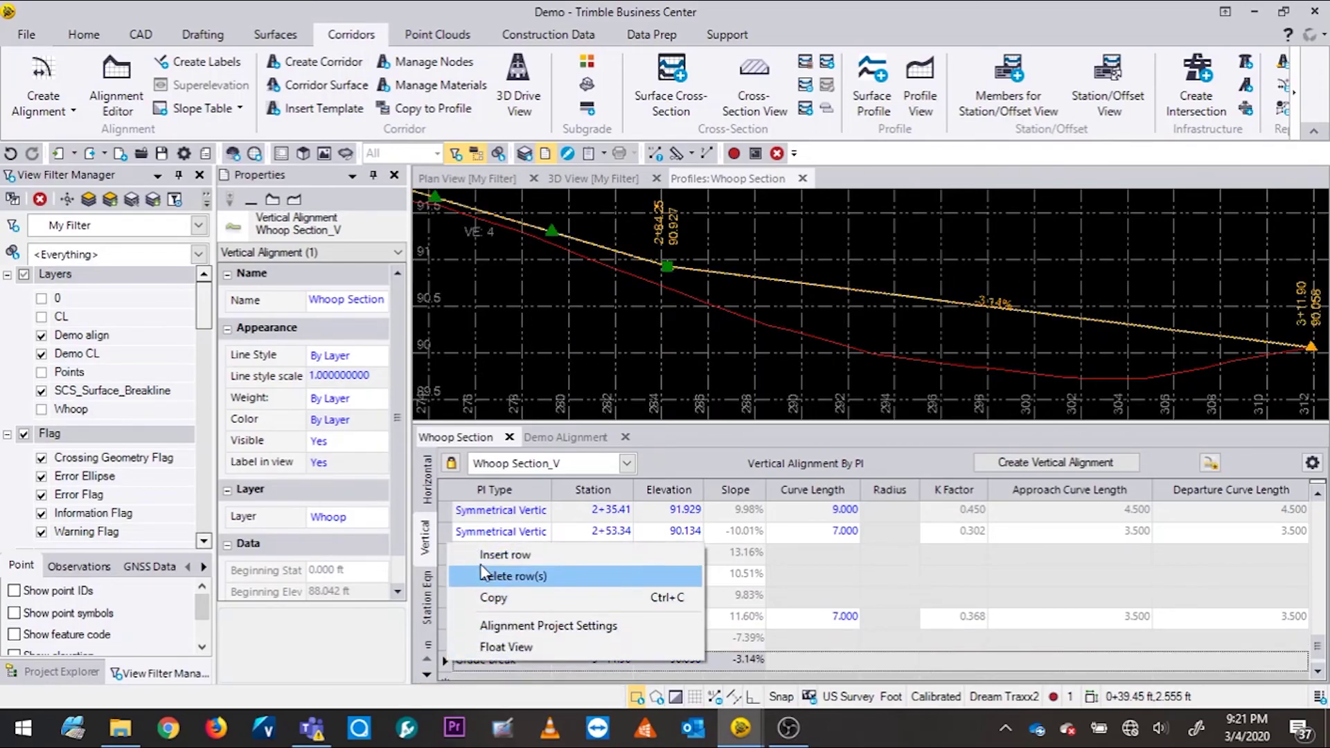
{"action": "left_click", "coordinate": [489, 555]}
{"action": "left_click", "coordinate": [516, 662]}
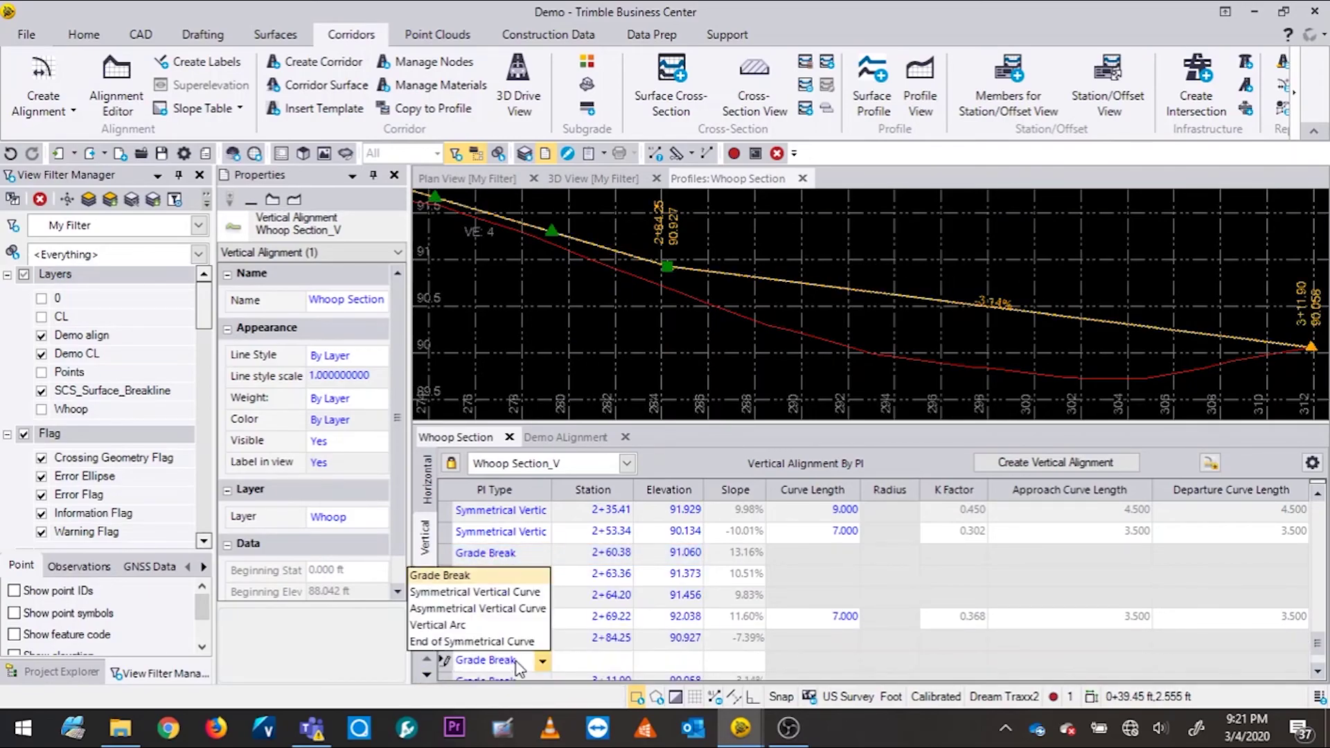
{"action": "left_click", "coordinate": [484, 595]}
{"action": "left_click", "coordinate": [600, 661]}
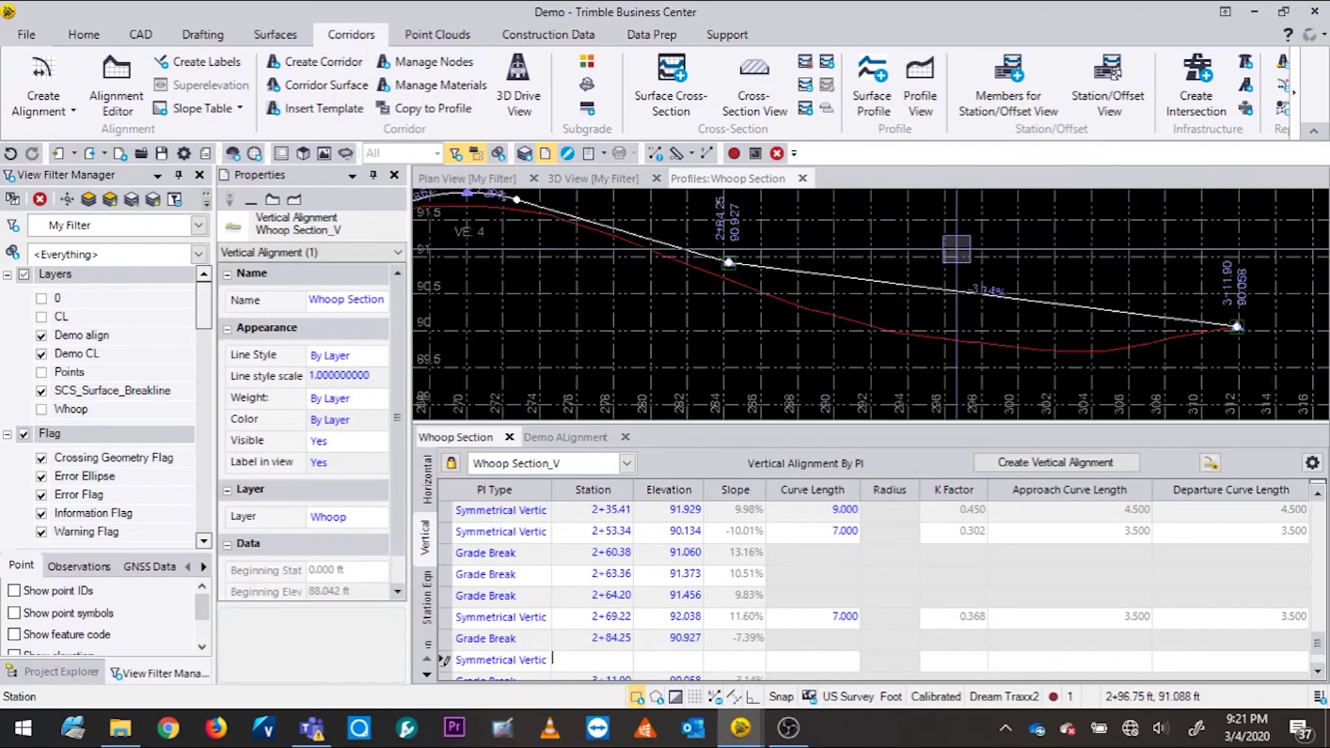
{"action": "left_click", "coordinate": [911, 281]}
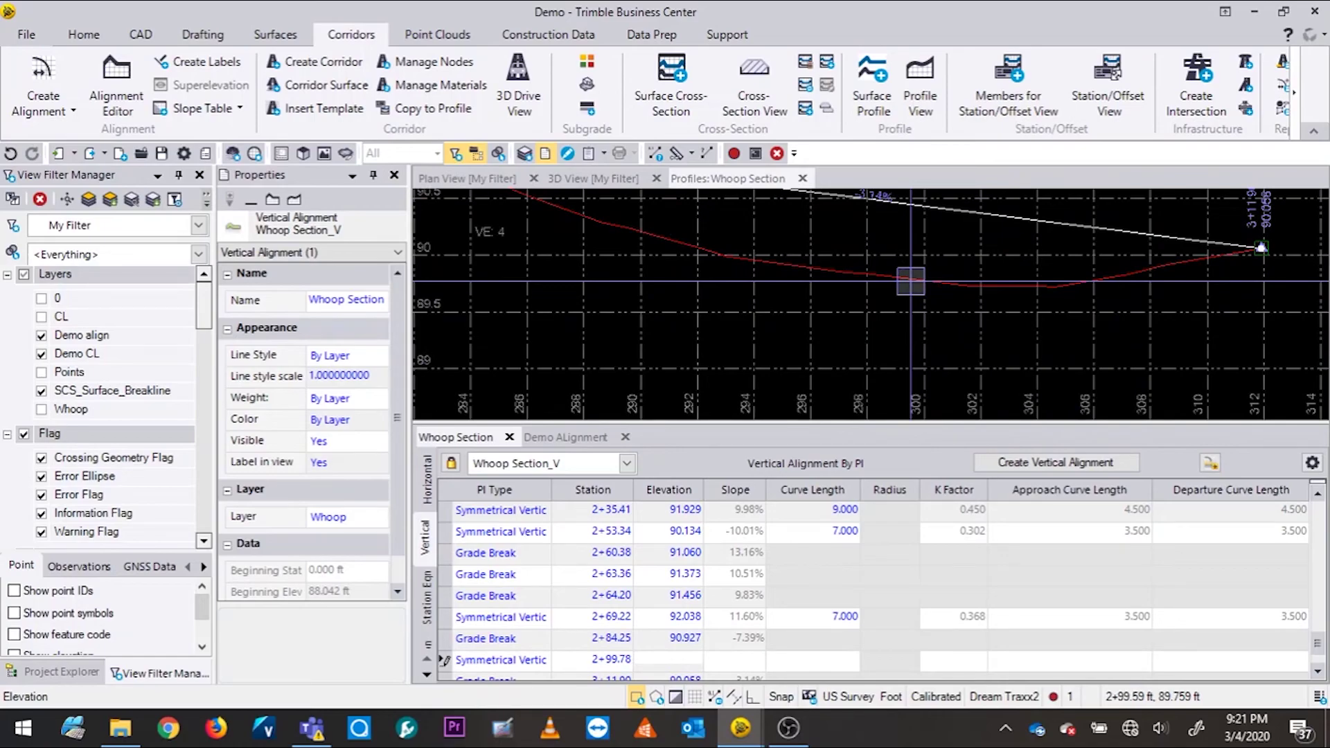
{"action": "left_click", "coordinate": [911, 281]}
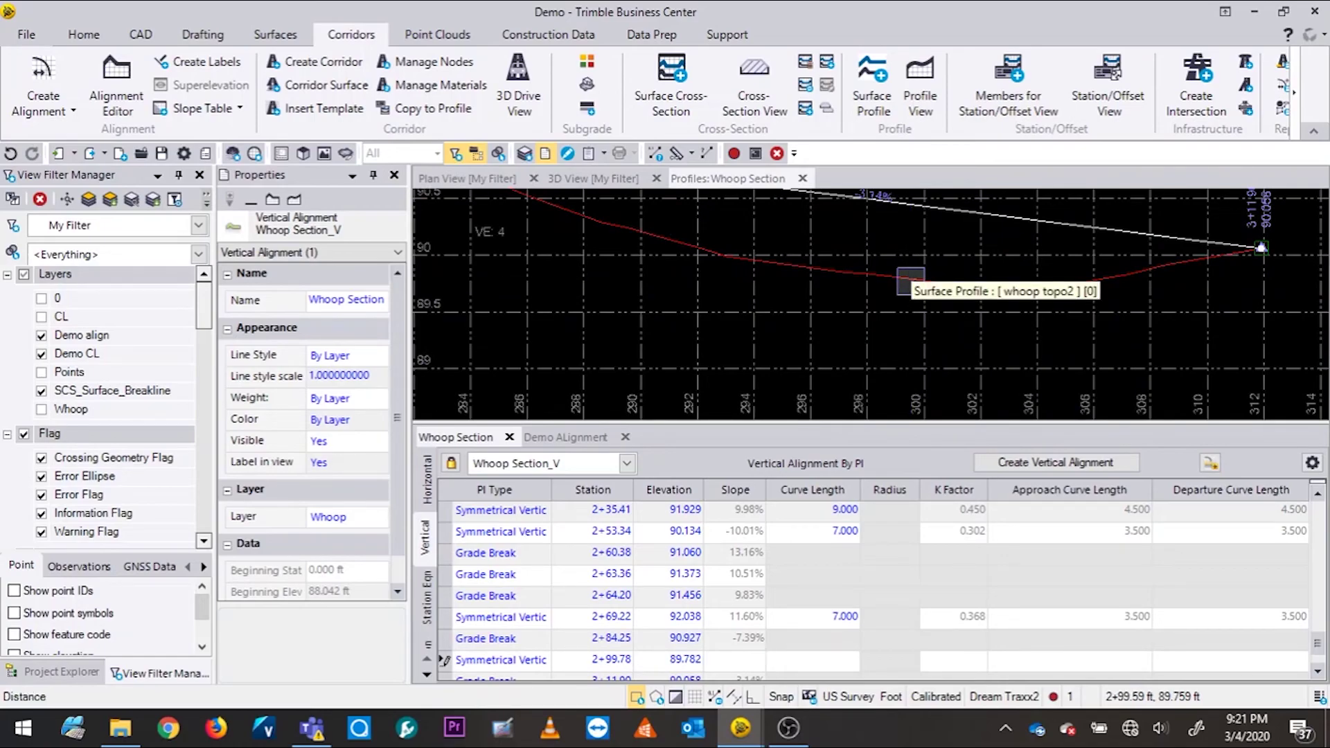
{"action": "key", "text": "Return"}
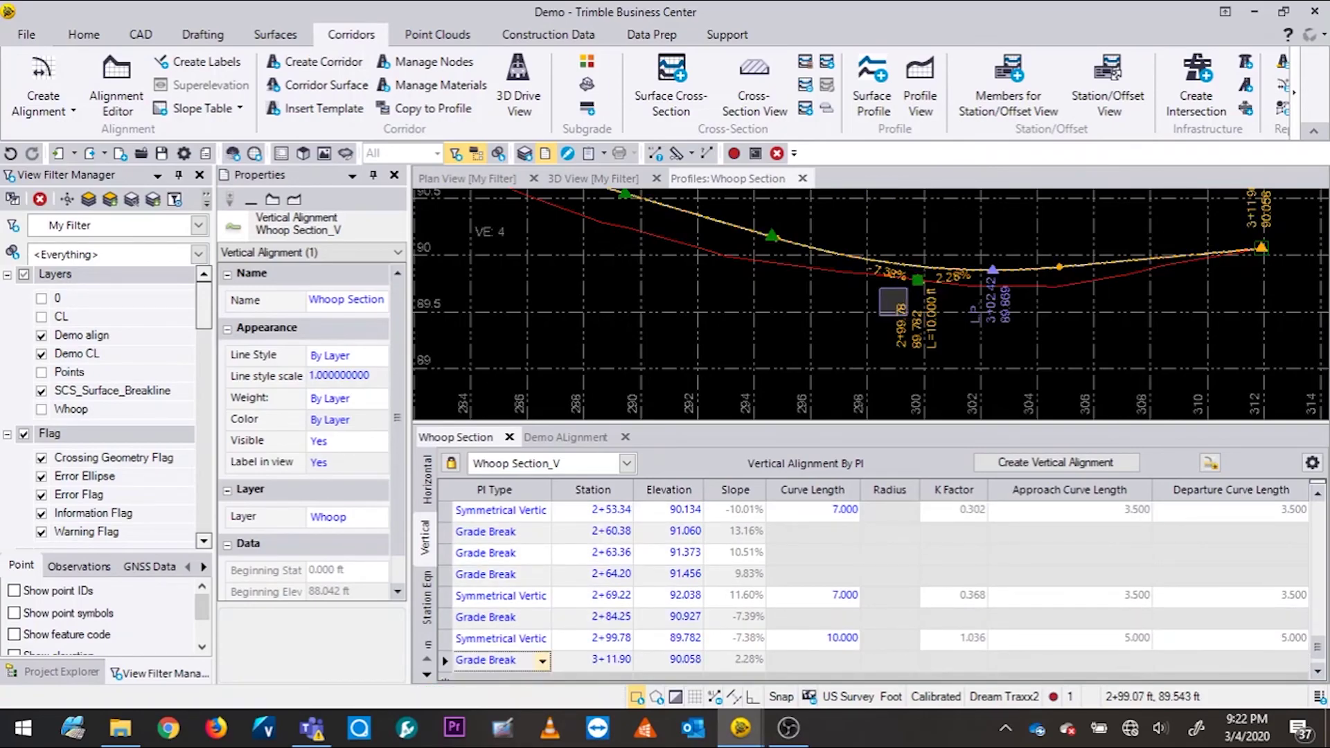
Move the new grade break to station 2+84.38, elevation 90.708, and the last sag curve's PI to station 2+99.70, elevation 89.552
{"action": "scroll", "coordinate": [894, 284], "scroll_direction": "down", "scroll_amount": 1}
{"action": "scroll", "coordinate": [769, 298], "scroll_direction": "down", "scroll_amount": 2}
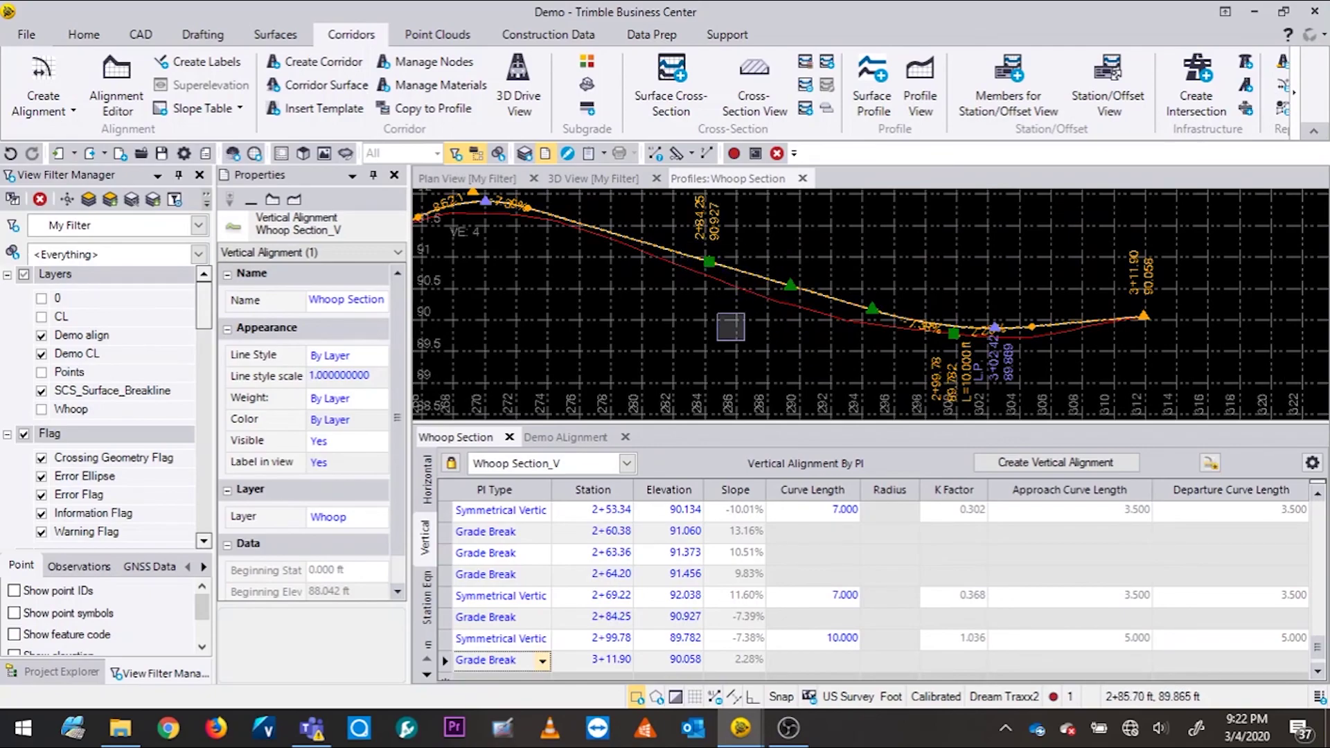
{"action": "scroll", "coordinate": [756, 305], "scroll_direction": "up", "scroll_amount": 1}
{"action": "scroll", "coordinate": [755, 305], "scroll_direction": "up", "scroll_amount": 1}
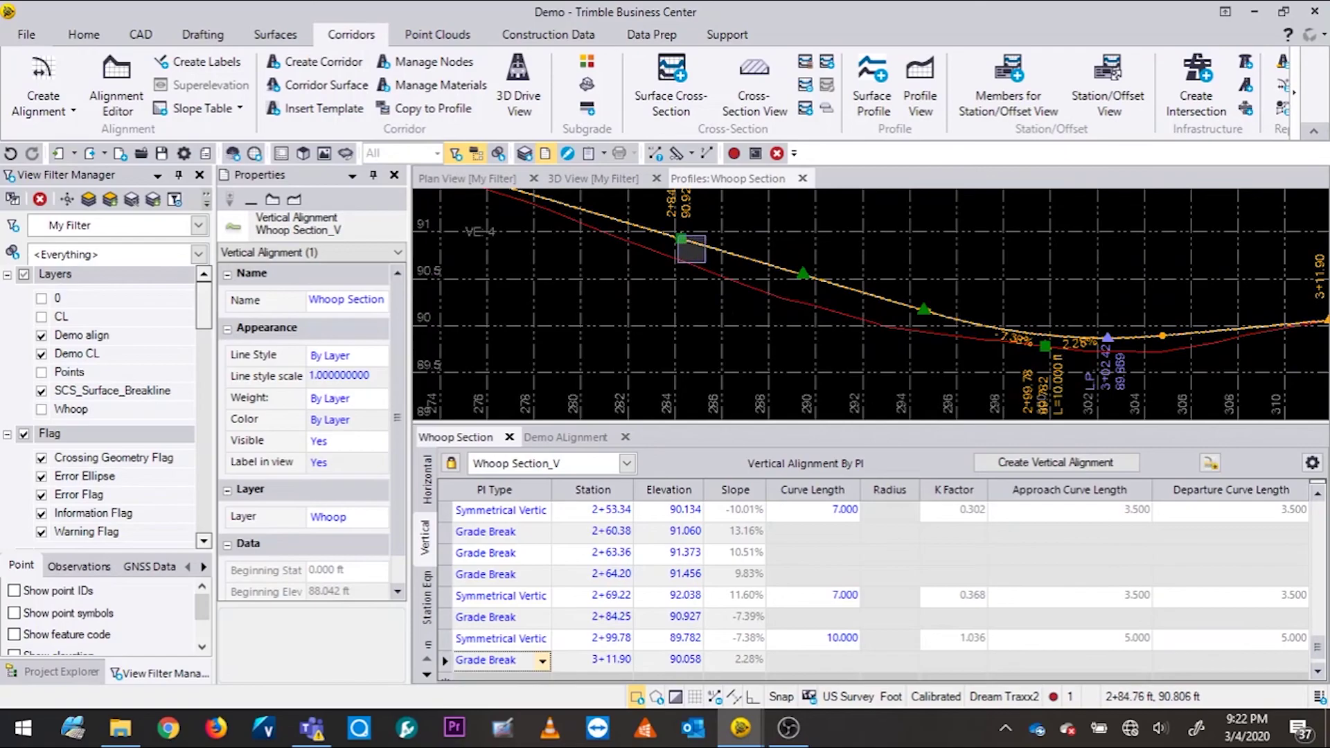
{"action": "left_click_drag", "start_coordinate": [681, 238], "coordinate": [686, 259]}
{"action": "left_click", "coordinate": [686, 259]}
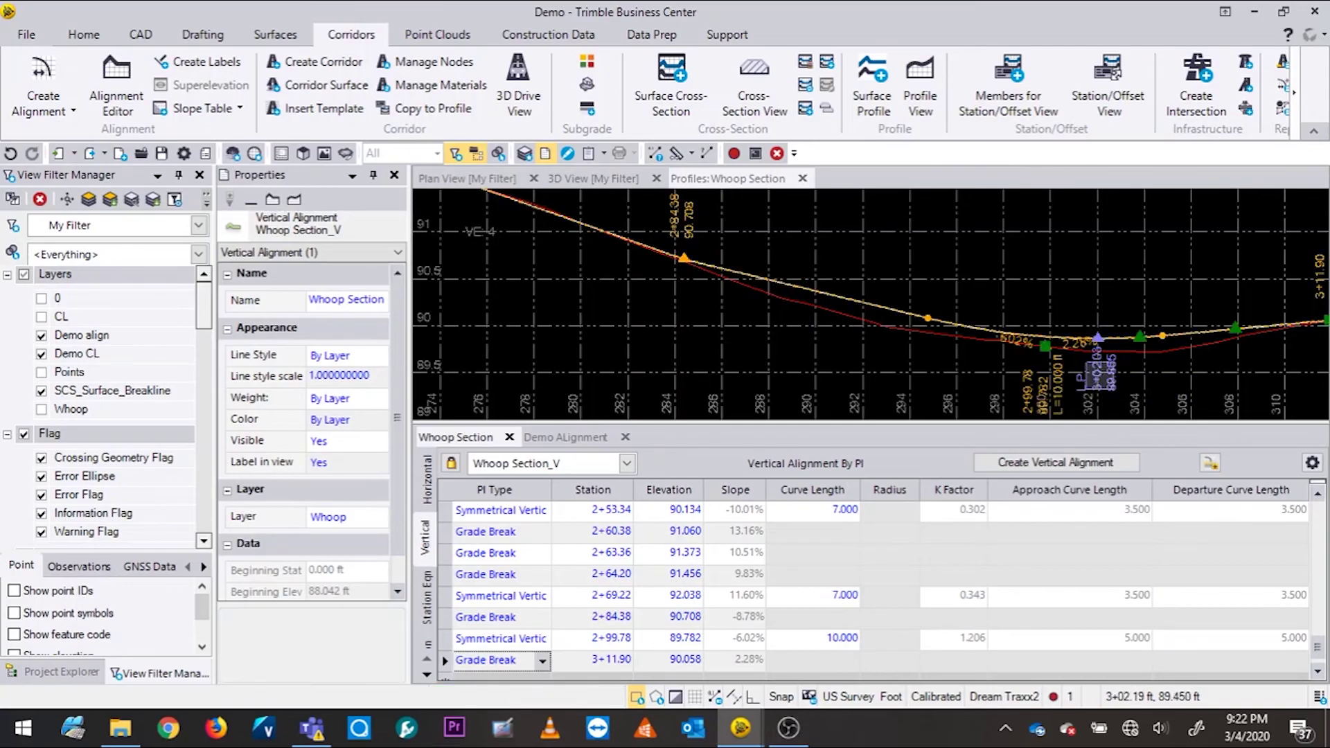
{"action": "left_click", "coordinate": [1045, 345]}
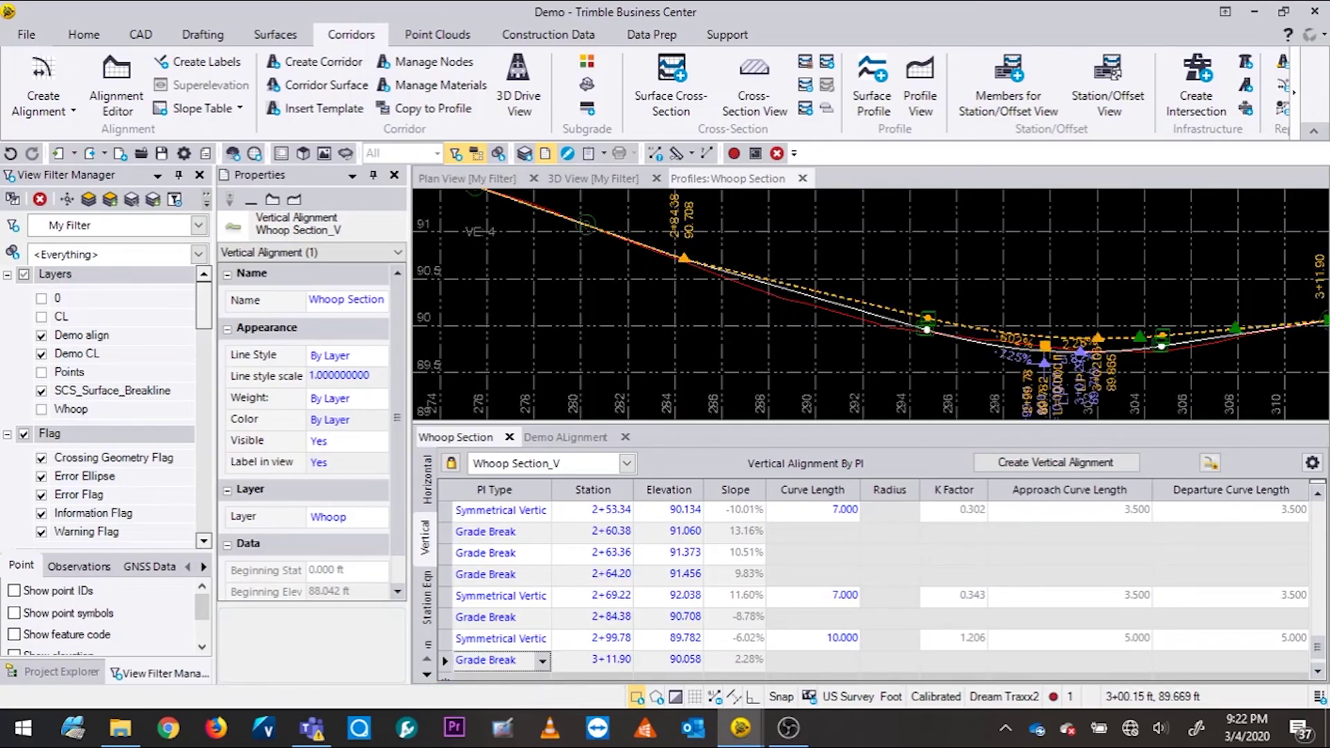
{"action": "left_click", "coordinate": [1045, 365]}
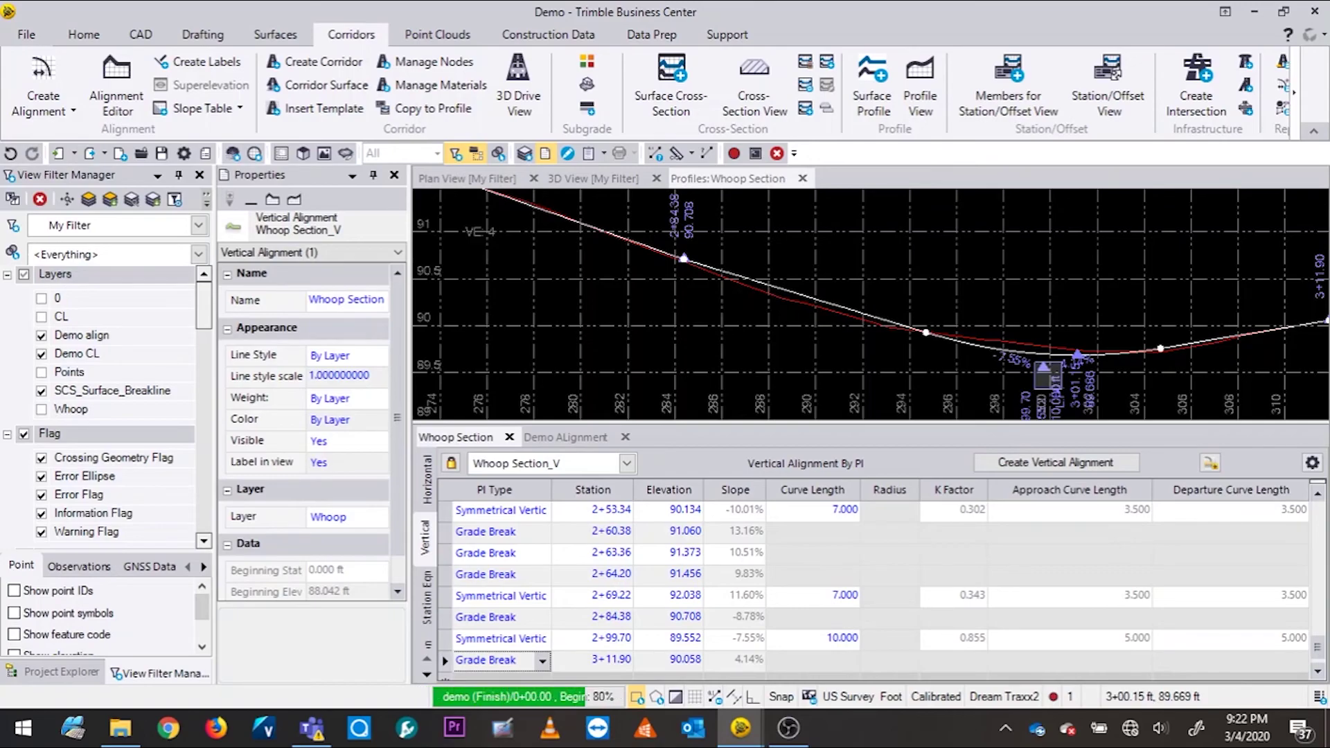
Examine the fit between the vertical alignment and the surface from station 2+10 to 2+84, along with the corresponding PI rows
{"action": "scroll", "coordinate": [892, 301], "scroll_direction": "down", "scroll_amount": 2}
{"action": "scroll", "coordinate": [708, 307], "scroll_direction": "down", "scroll_amount": 2}
{"action": "scroll", "coordinate": [719, 297], "scroll_direction": "up", "scroll_amount": 3}
{"action": "scroll", "coordinate": [719, 296], "scroll_direction": "down", "scroll_amount": 2}
{"action": "scroll", "coordinate": [704, 331], "scroll_direction": "down", "scroll_amount": 1}
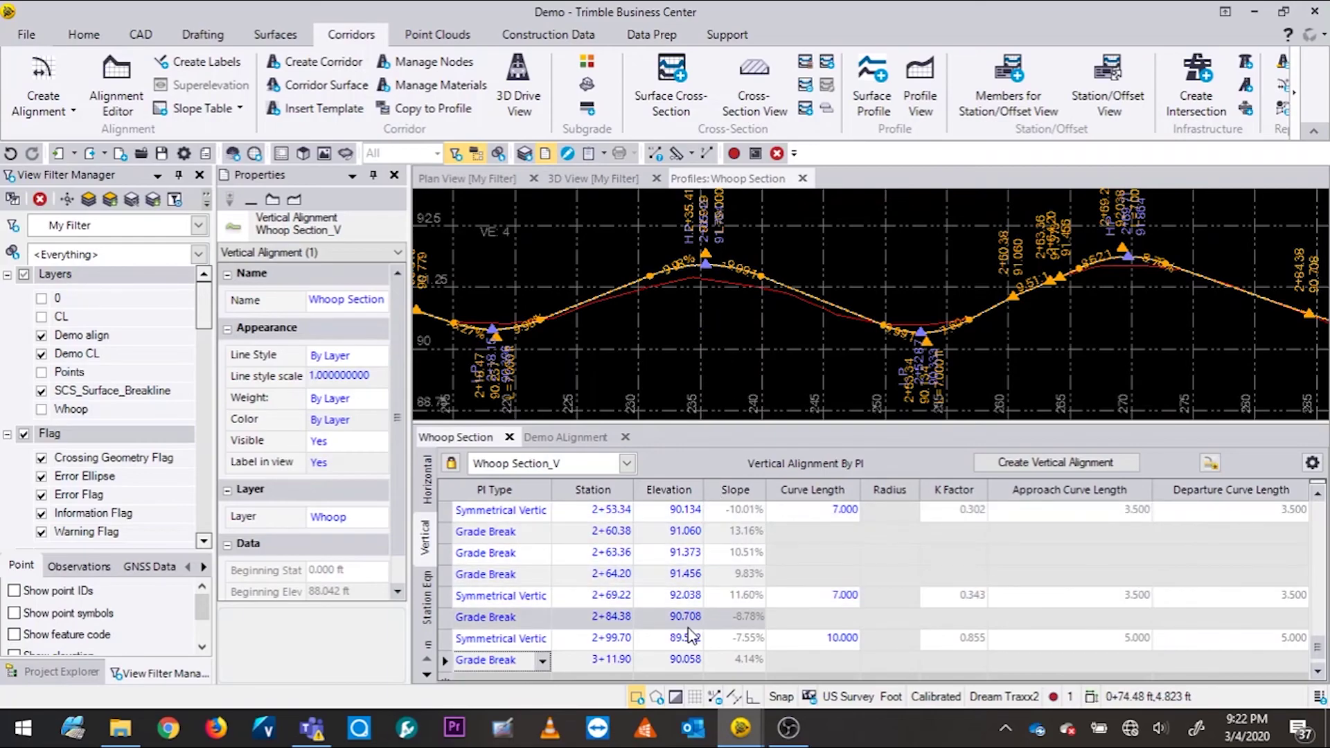
{"action": "scroll", "coordinate": [682, 618], "scroll_direction": "up", "scroll_amount": 2}
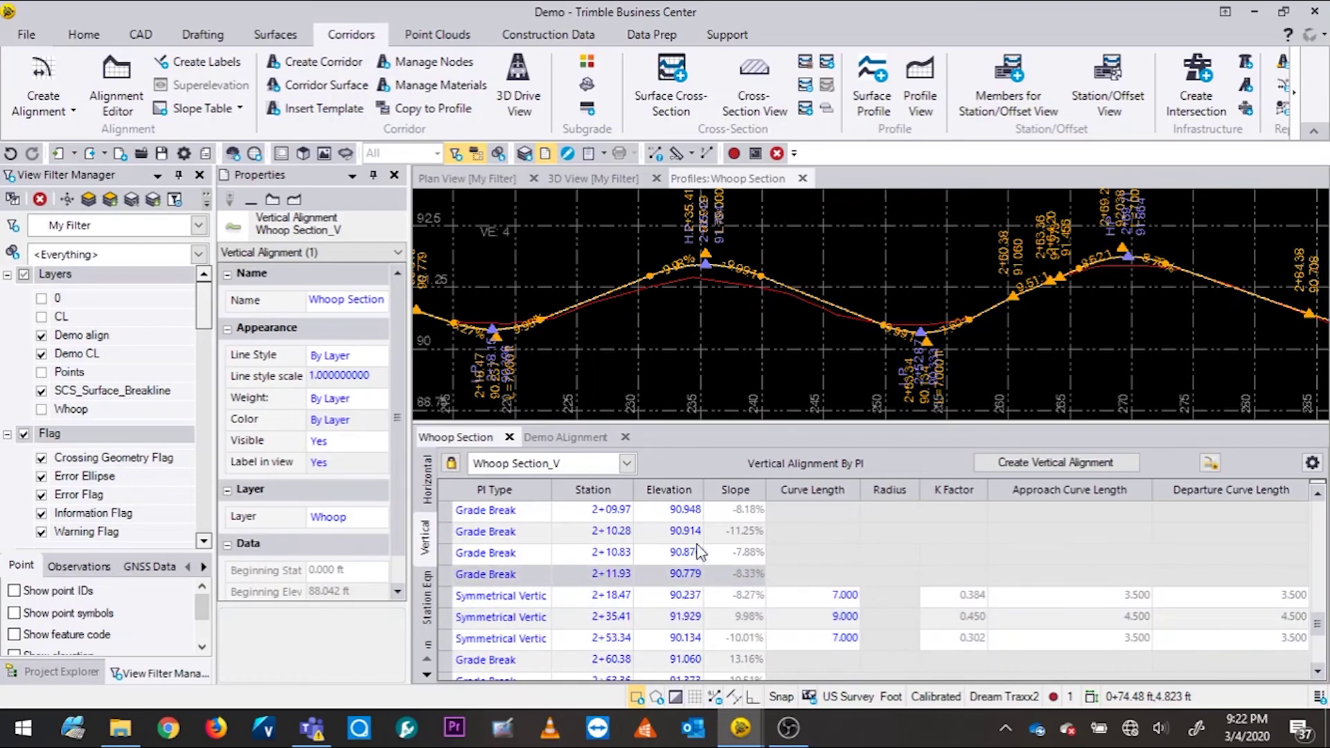
{"action": "scroll", "coordinate": [449, 282], "scroll_direction": "up", "scroll_amount": 2}
{"action": "scroll", "coordinate": [451, 281], "scroll_direction": "up", "scroll_amount": 3}
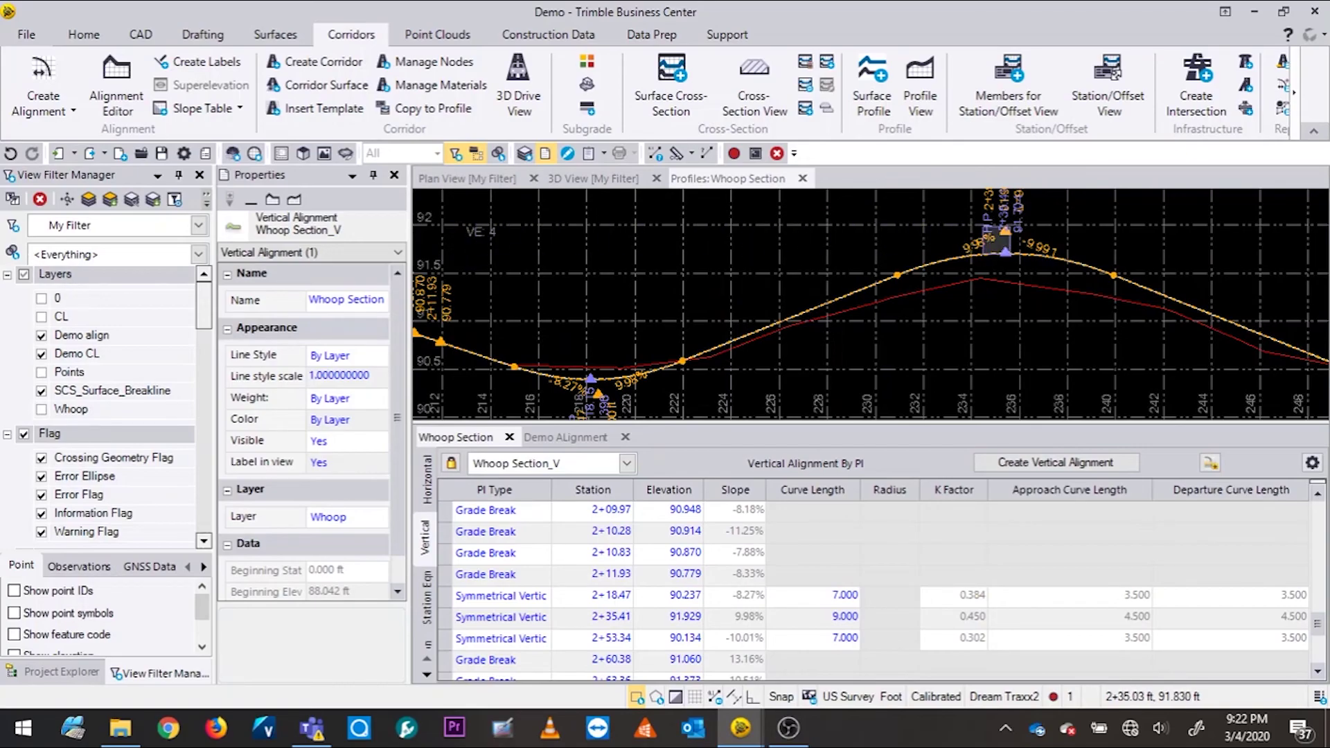
Examine the fit between the vertical alignment and the surface from station 2+35 to the alignment's end, along with the last PI rows
{"action": "scroll", "coordinate": [1025, 264], "scroll_direction": "down", "scroll_amount": 1}
{"action": "middle_click_drag", "start_coordinate": [1045, 300], "coordinate": [798, 292]}
{"action": "scroll", "coordinate": [1032, 346], "scroll_direction": "up", "scroll_amount": 1}
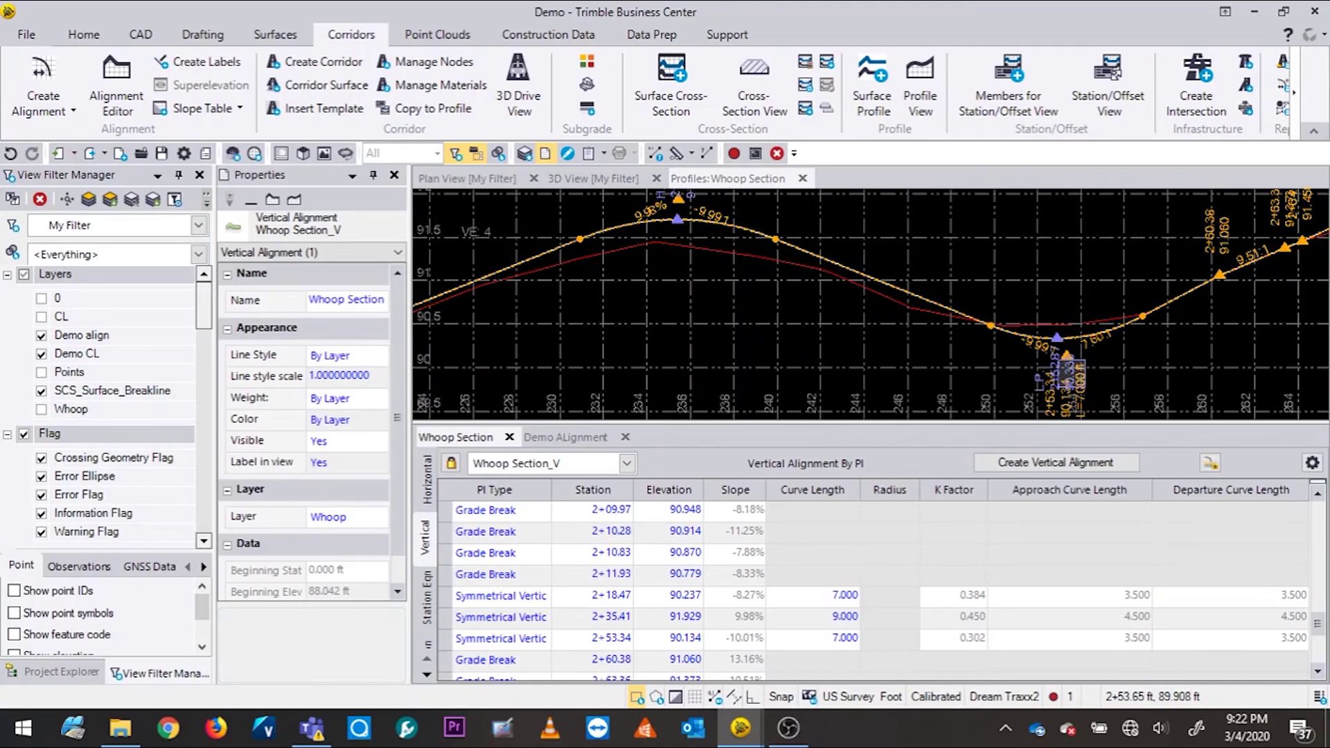
{"action": "scroll", "coordinate": [1071, 374], "scroll_direction": "down", "scroll_amount": 1}
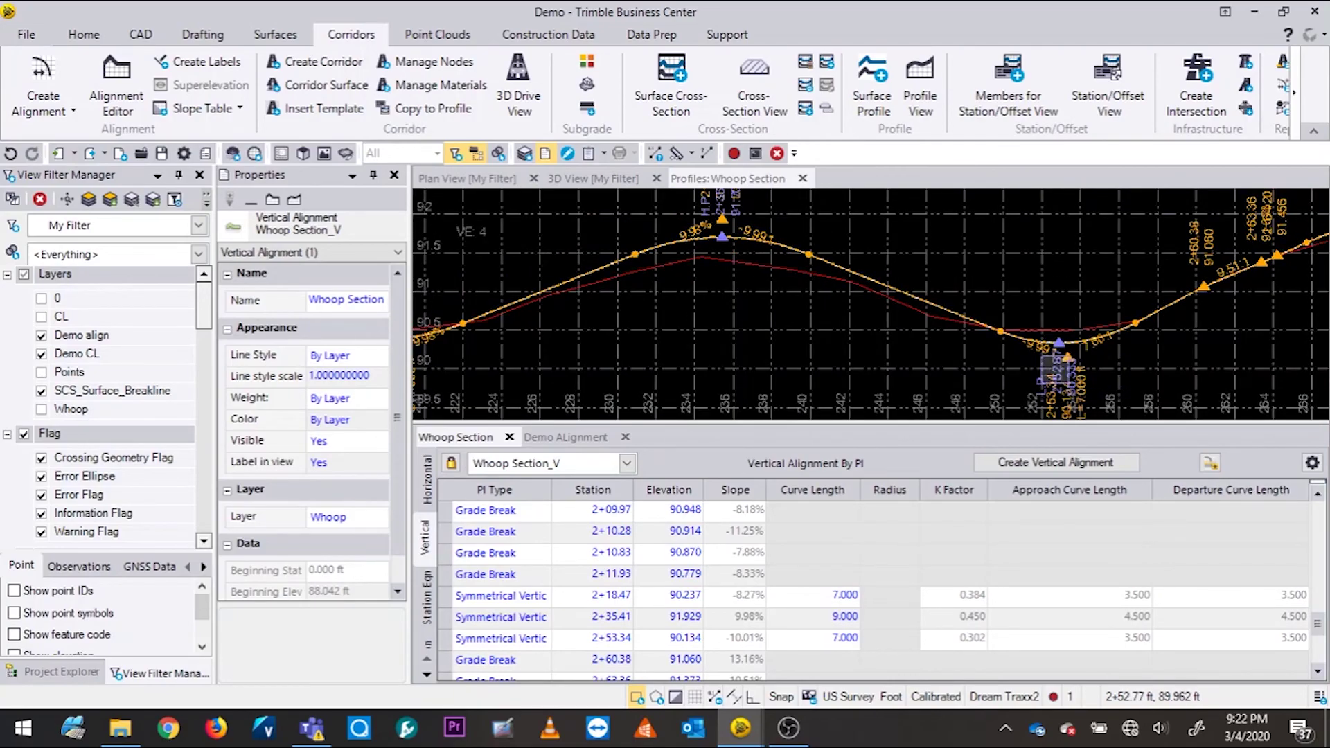
{"action": "scroll", "coordinate": [1081, 374], "scroll_direction": "up", "scroll_amount": 1}
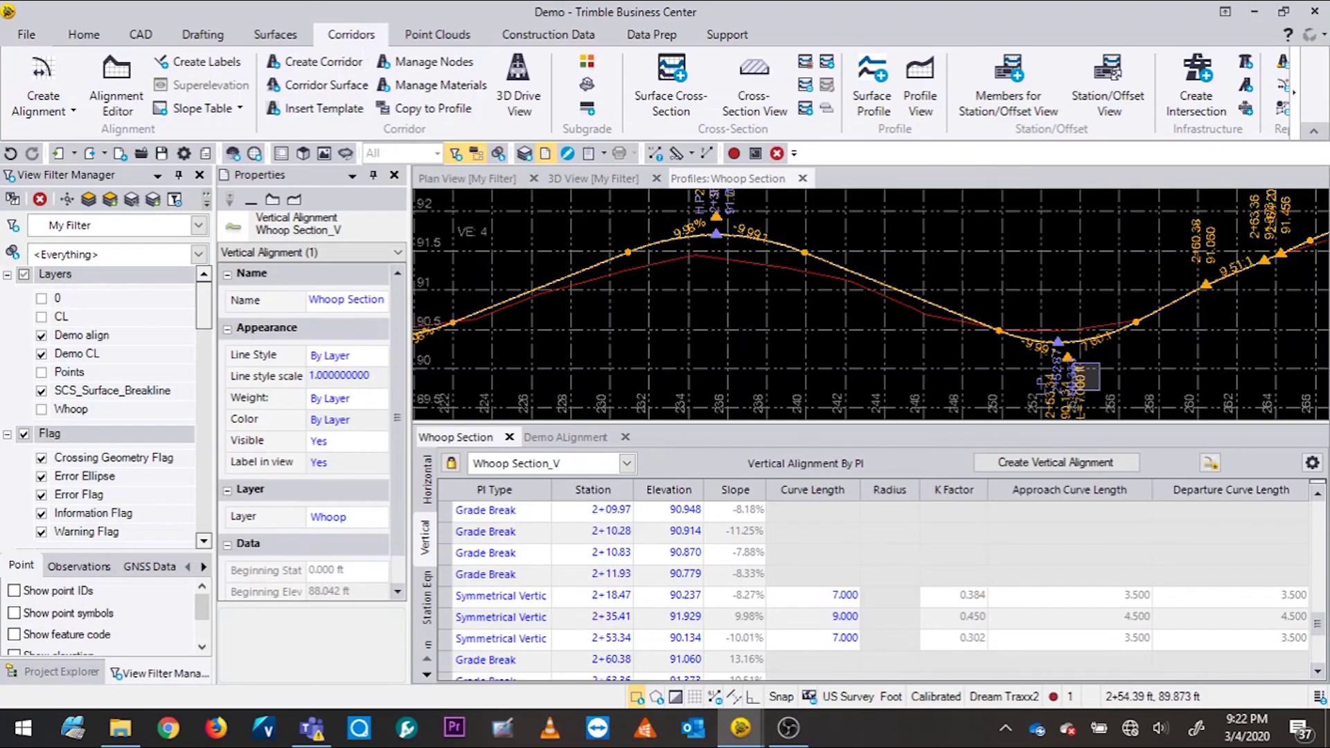
{"action": "scroll", "coordinate": [1084, 376], "scroll_direction": "down", "scroll_amount": 2}
{"action": "middle_click_drag", "start_coordinate": [1084, 376], "coordinate": [703, 304]}
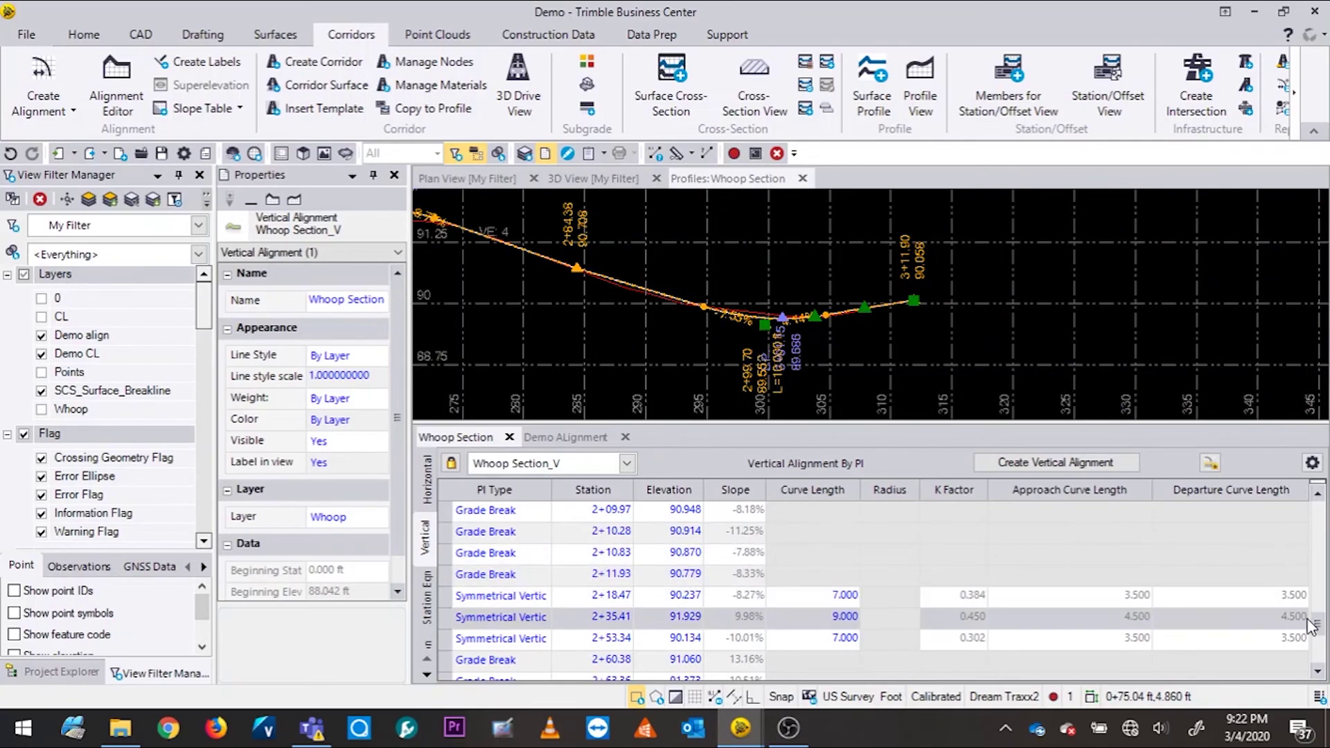
{"action": "scroll", "coordinate": [1319, 639], "scroll_direction": "down", "scroll_amount": 2}
{"action": "scroll", "coordinate": [1318, 639], "scroll_direction": "down", "scroll_amount": 5}
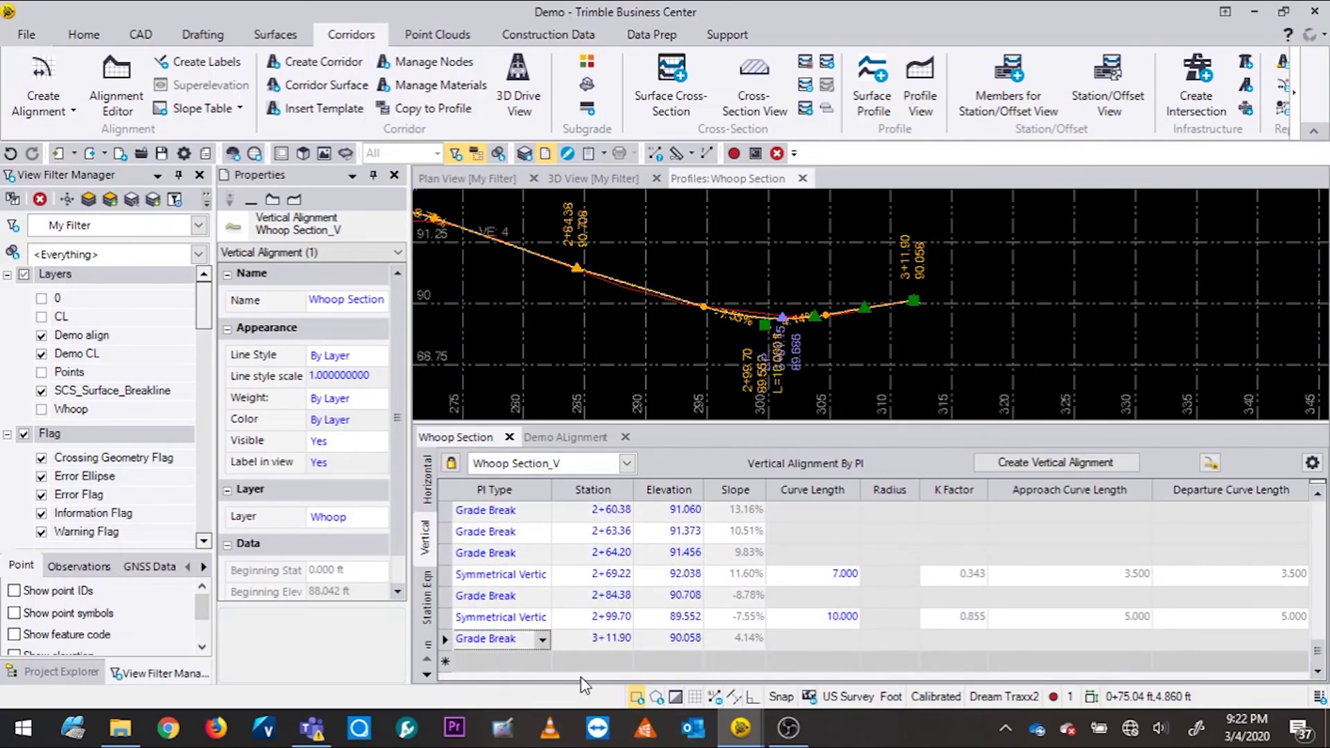
Append a new Line segment to the end of Whoop Section's horizontal alignment
{"action": "left_click", "coordinate": [427, 480]}
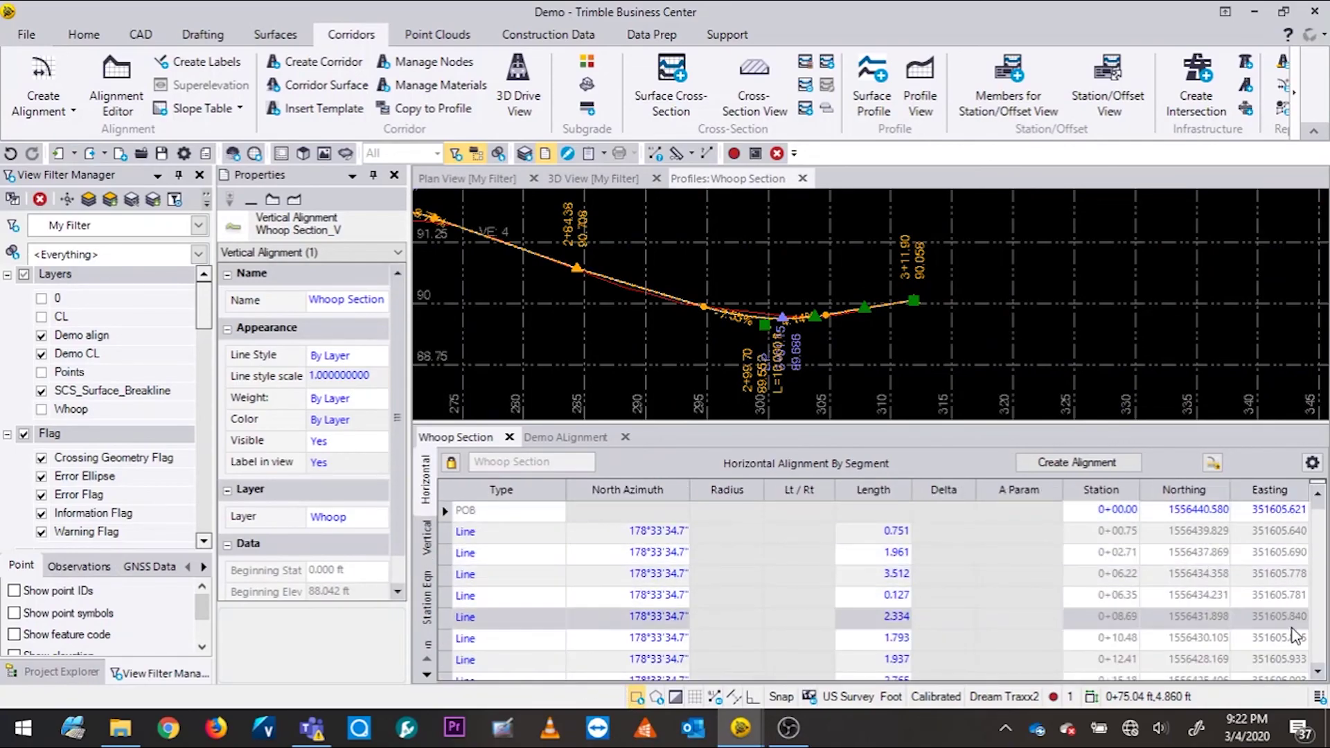
{"action": "left_click", "coordinate": [1318, 676]}
{"action": "left_click", "coordinate": [1319, 675]}
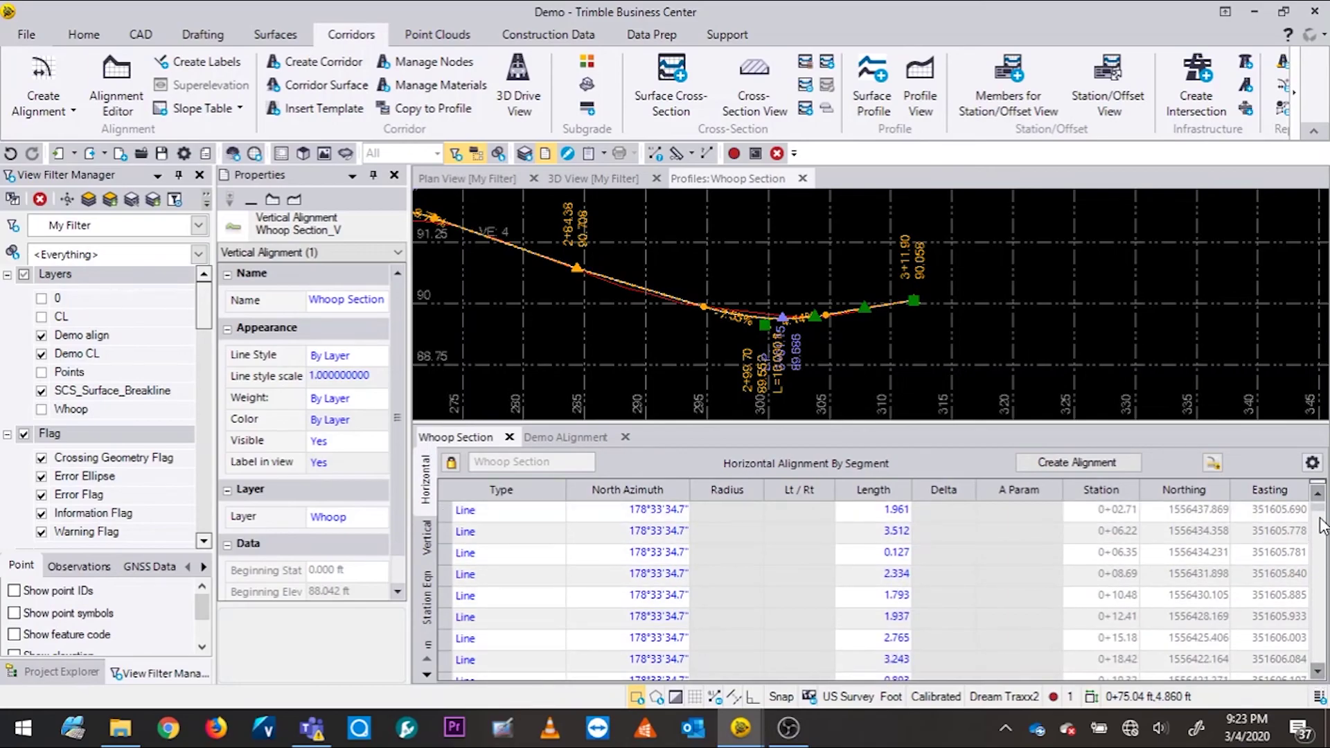
{"action": "left_click_drag", "start_coordinate": [1323, 516], "coordinate": [1322, 675]}
{"action": "left_click", "coordinate": [483, 667]}
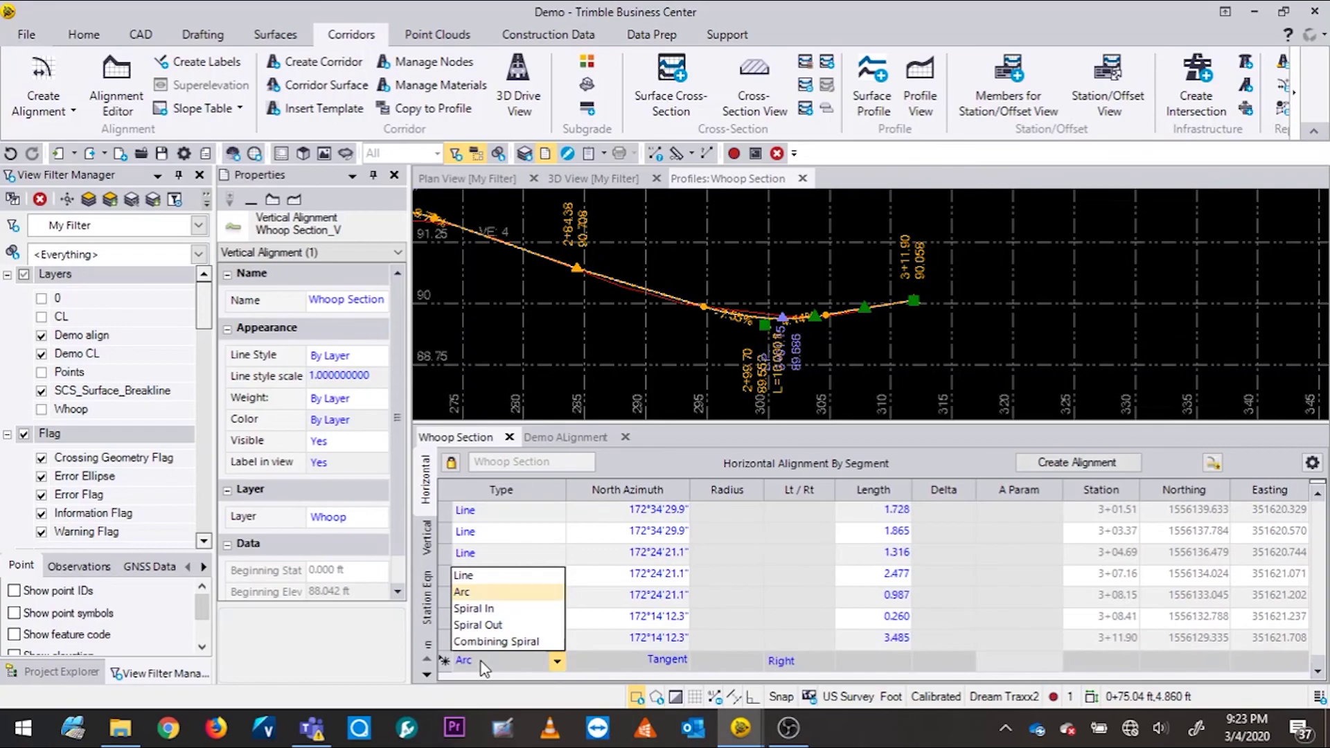
{"action": "left_click", "coordinate": [543, 666]}
{"action": "left_click", "coordinate": [542, 665]}
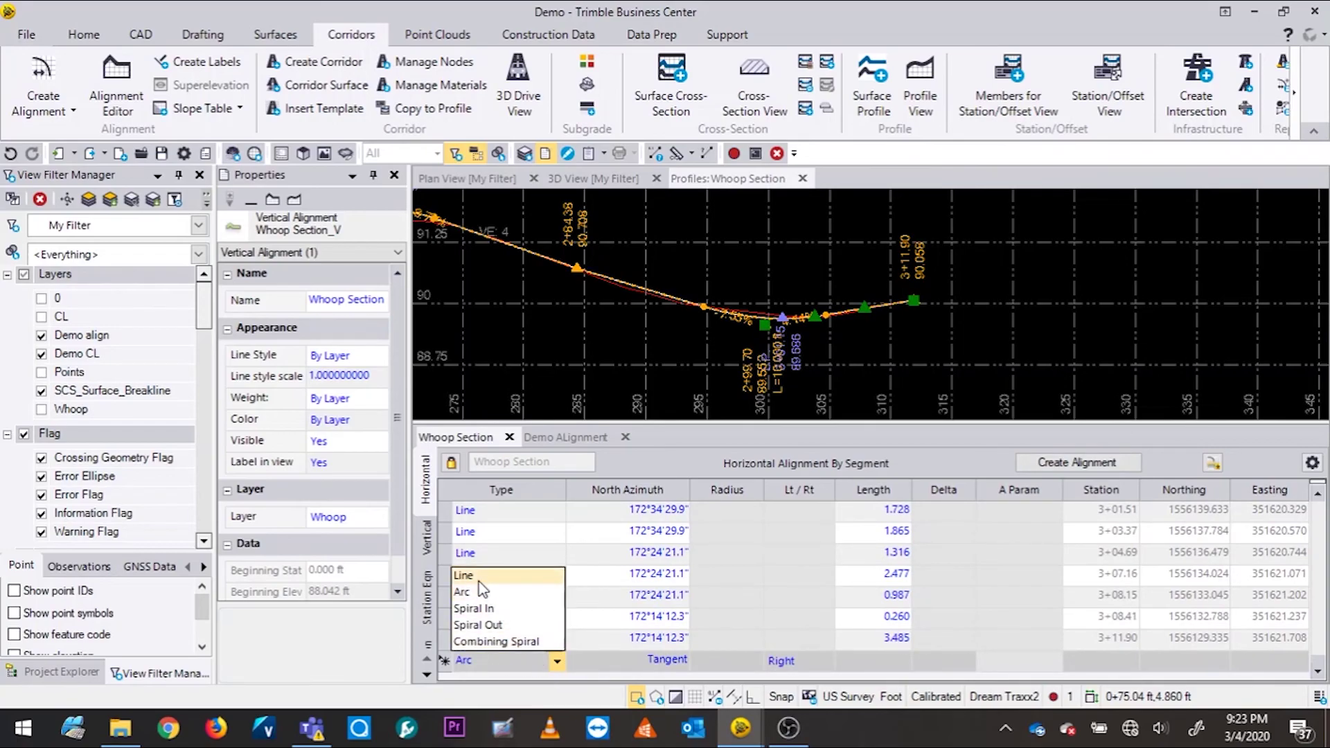
{"action": "left_click", "coordinate": [478, 578]}
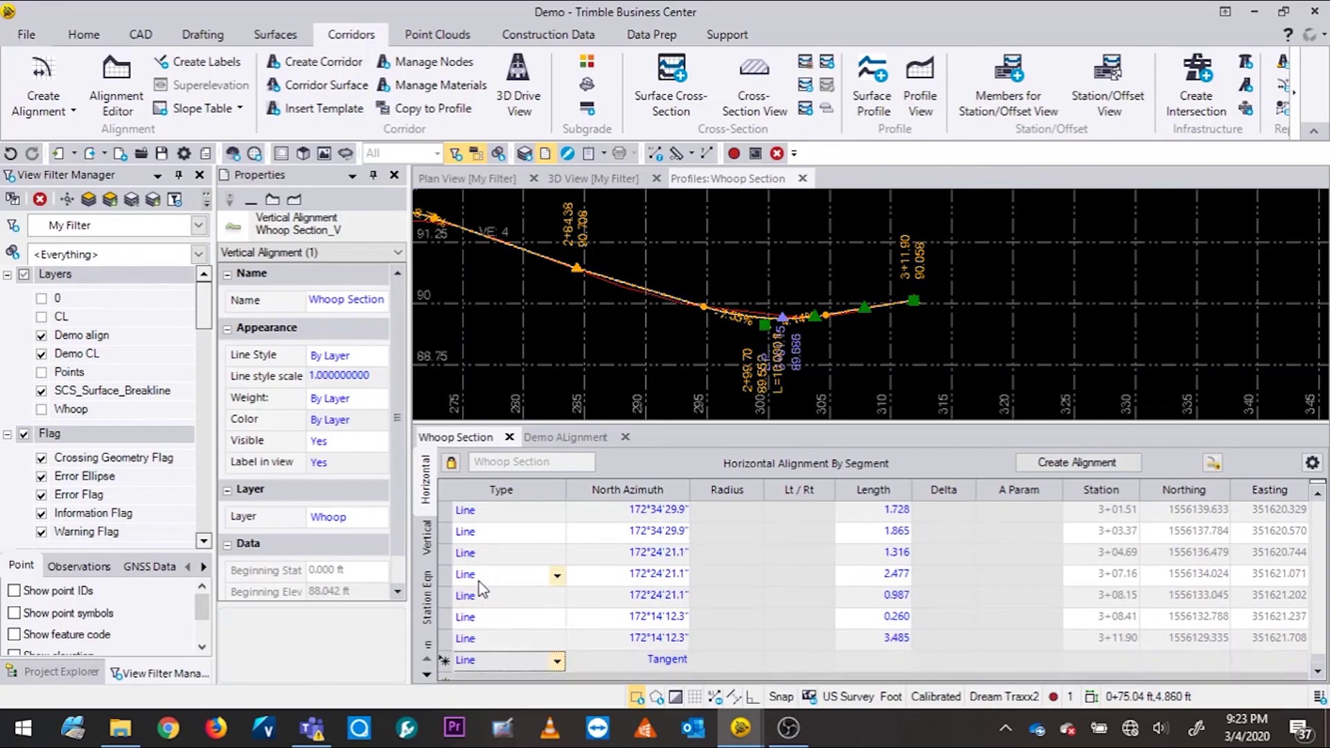
Give the new horizontal line segment a north azimuth of 172°14'00" and a length of 50.000
{"action": "left_click", "coordinate": [654, 664]}
{"action": "left_click", "coordinate": [866, 663]}
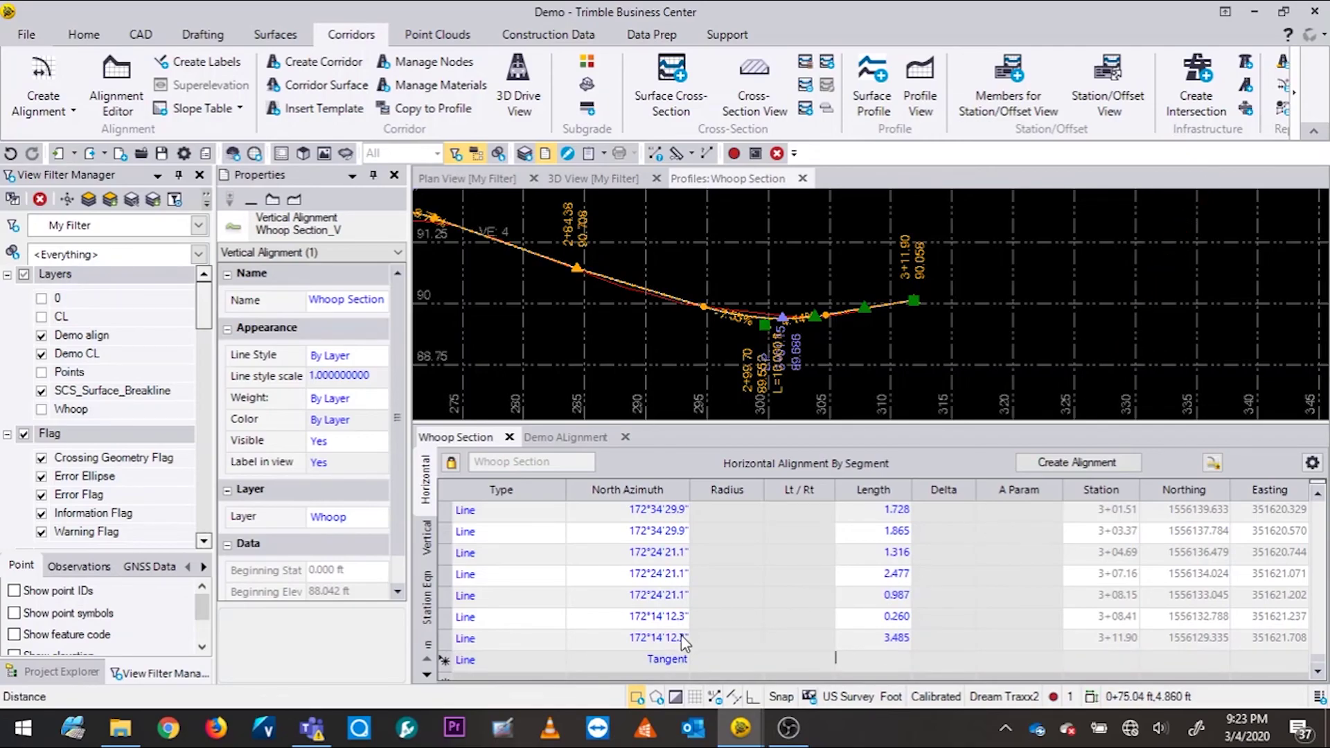
{"action": "left_click", "coordinate": [656, 659]}
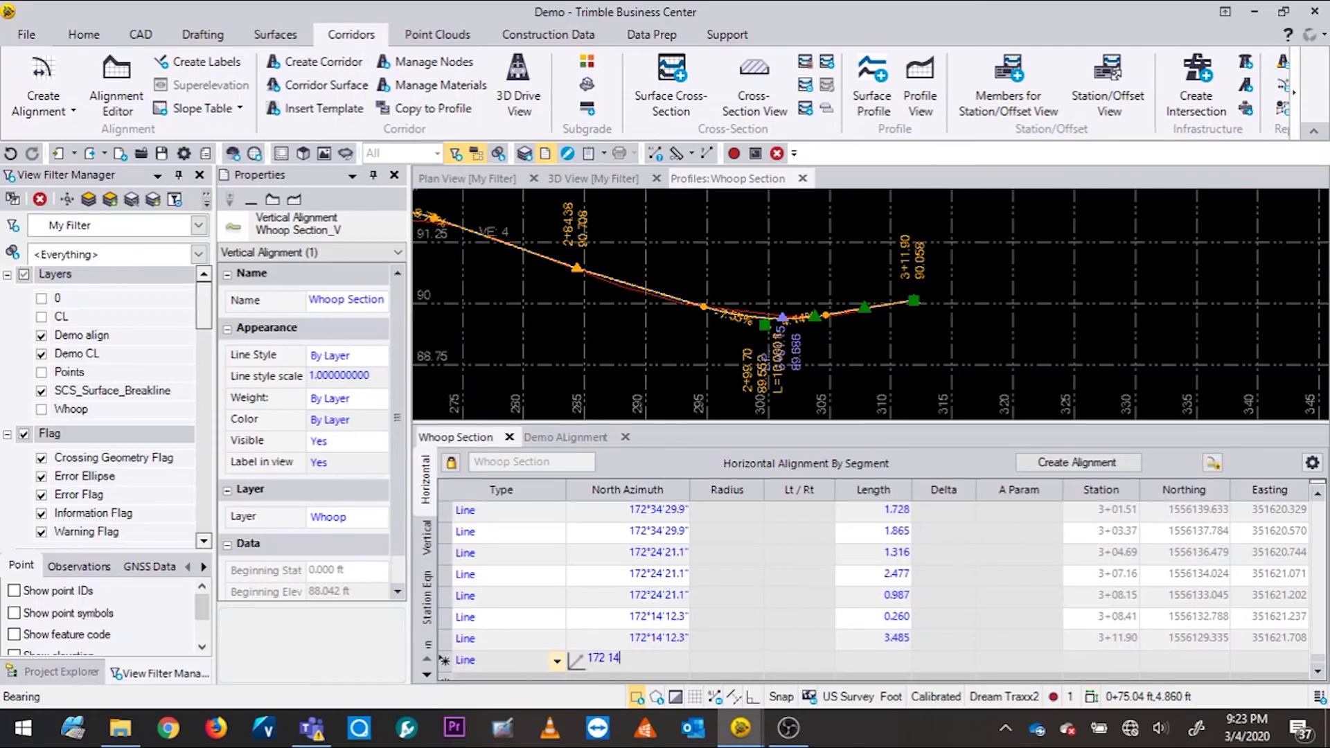
{"action": "key", "text": "Tab"}
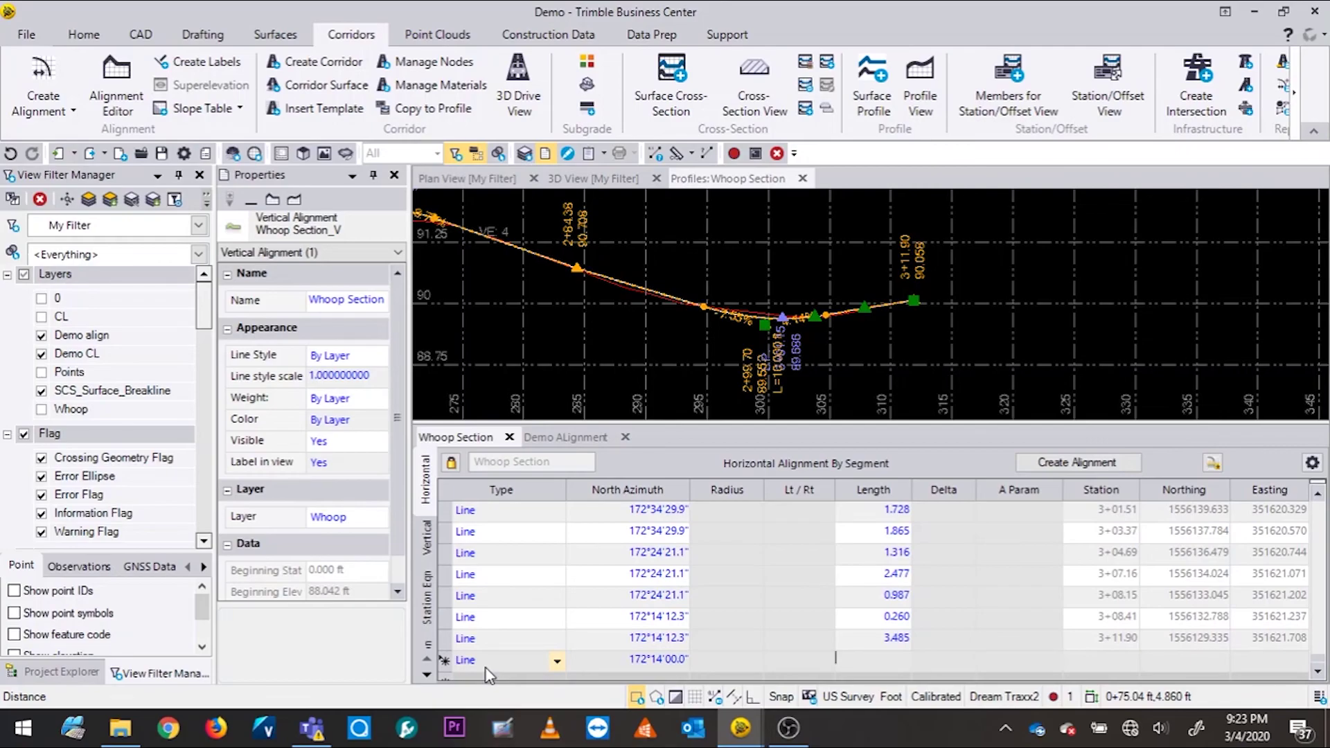
{"action": "key", "text": "Return"}
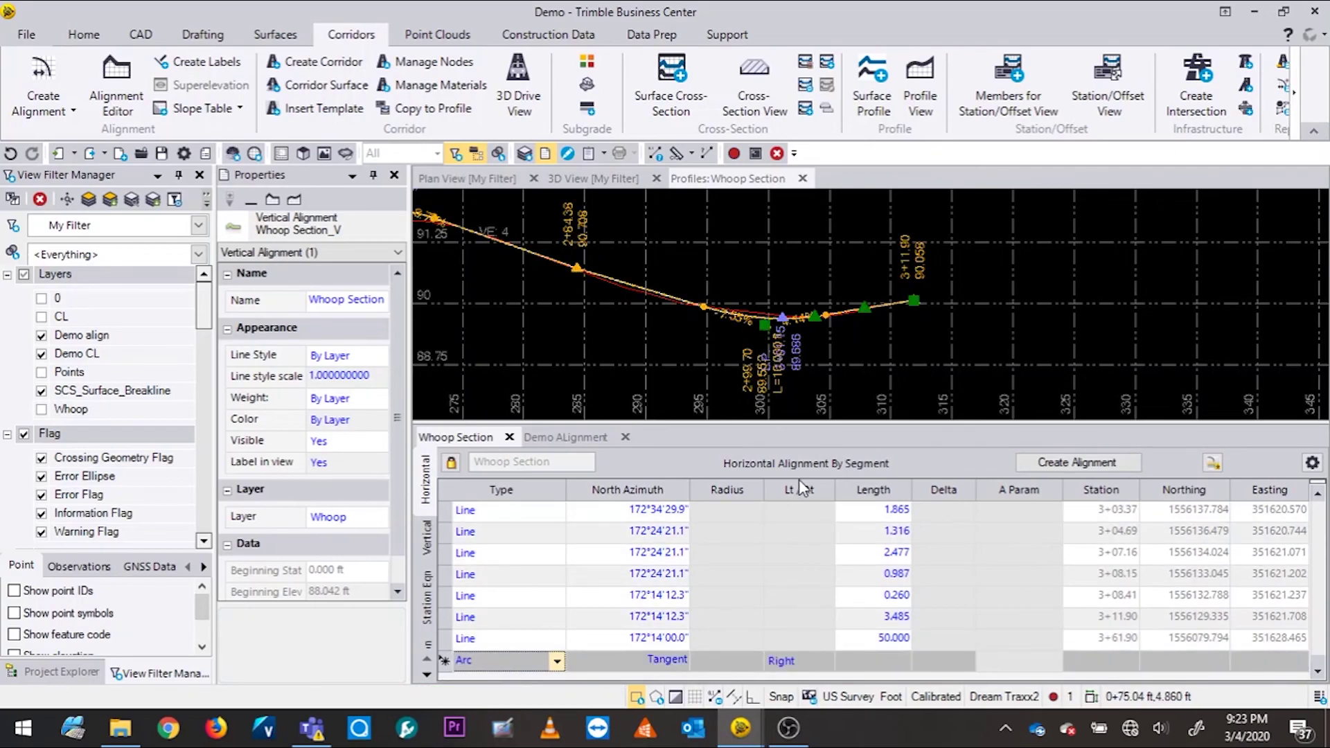
Move the final grade break of Whoop Section's vertical alignment to station 3+10.00, keeping elevation 90.058
{"action": "left_click", "coordinate": [428, 537]}
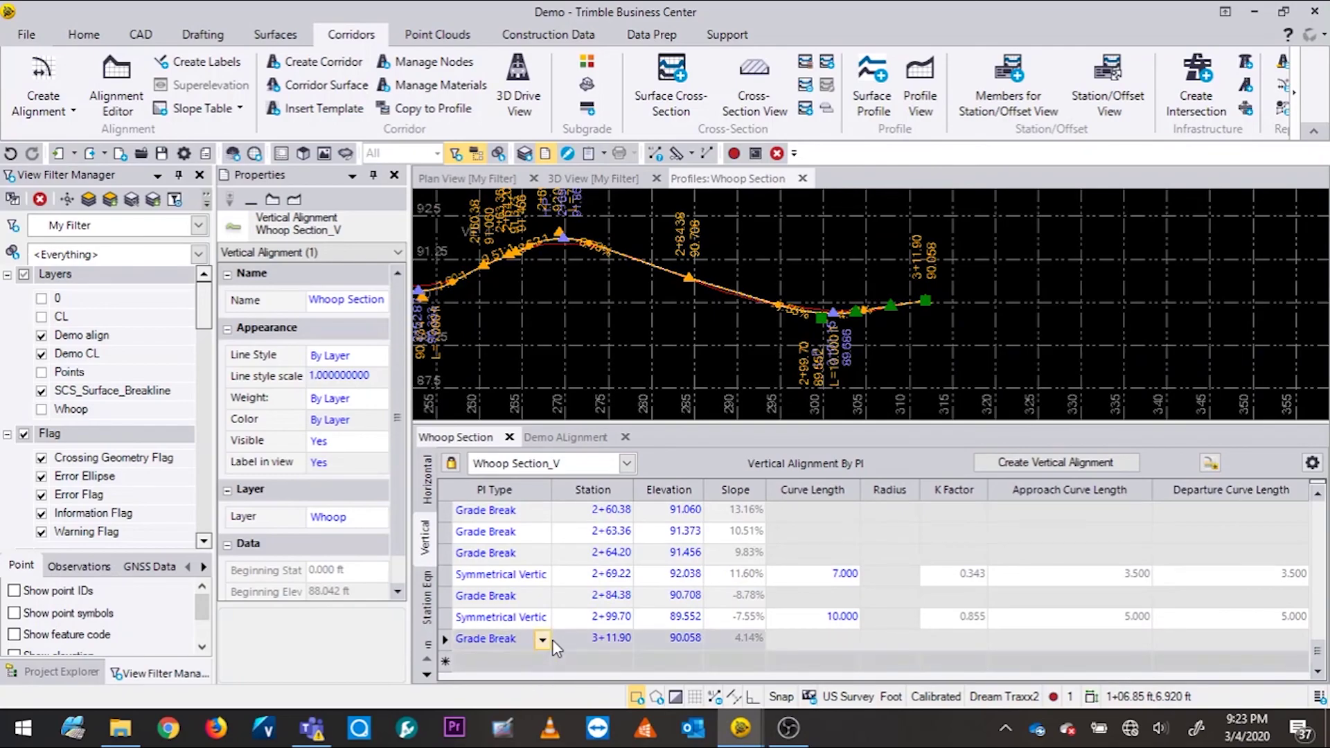
{"action": "left_click", "coordinate": [591, 659]}
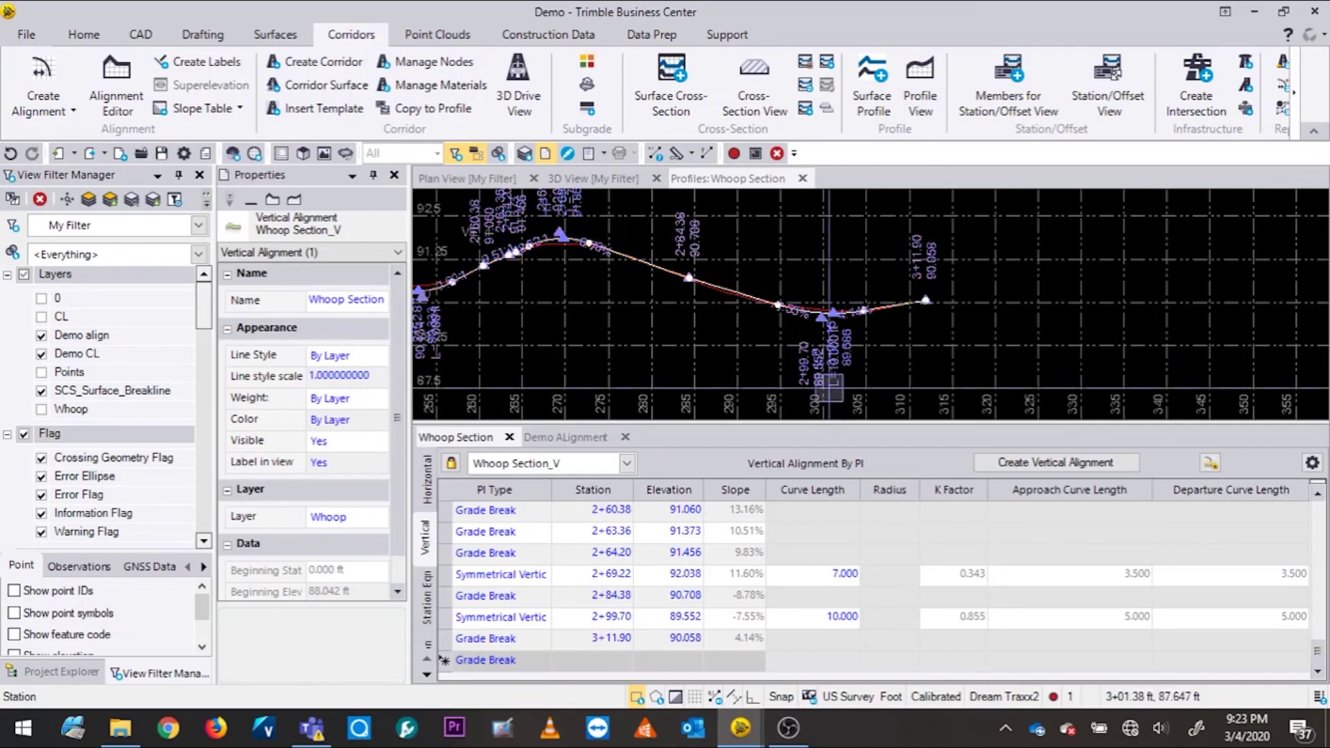
{"action": "left_click", "coordinate": [617, 641]}
{"action": "left_click_drag", "start_coordinate": [588, 643], "coordinate": [569, 643]}
{"action": "type", "text": "0"}
{"action": "key", "text": "Tab"}
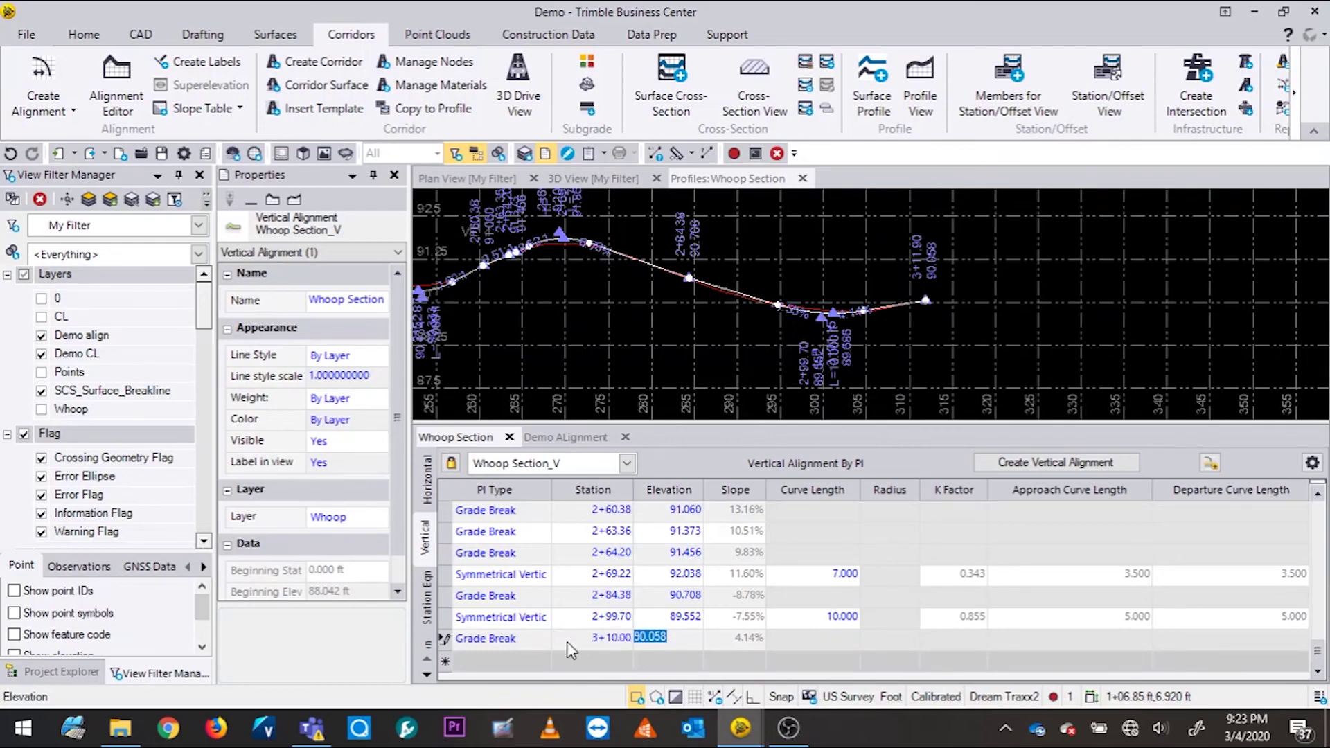
{"action": "key", "text": "Return"}
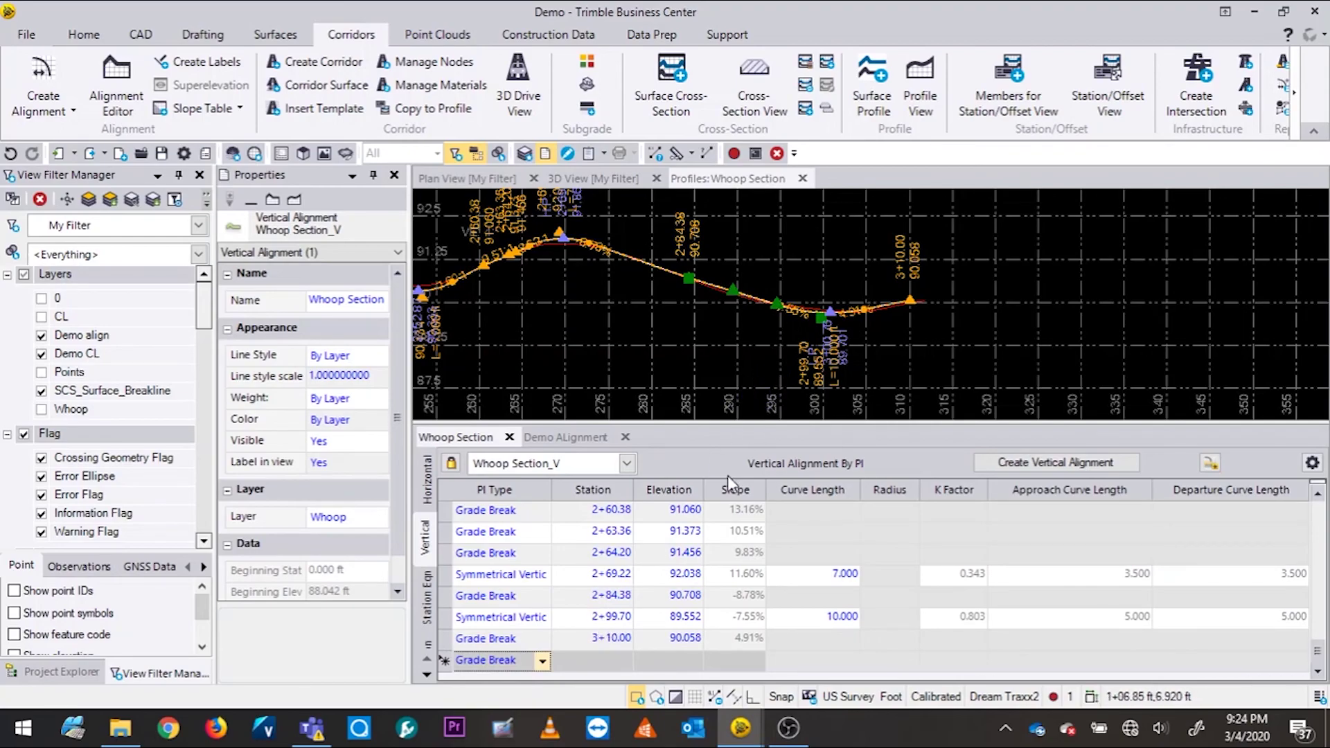
Append a symmetrical vertical curve PI at station 3+25.00, elevation 92.000, with a curve length of 7.000
{"action": "left_click", "coordinate": [591, 660]}
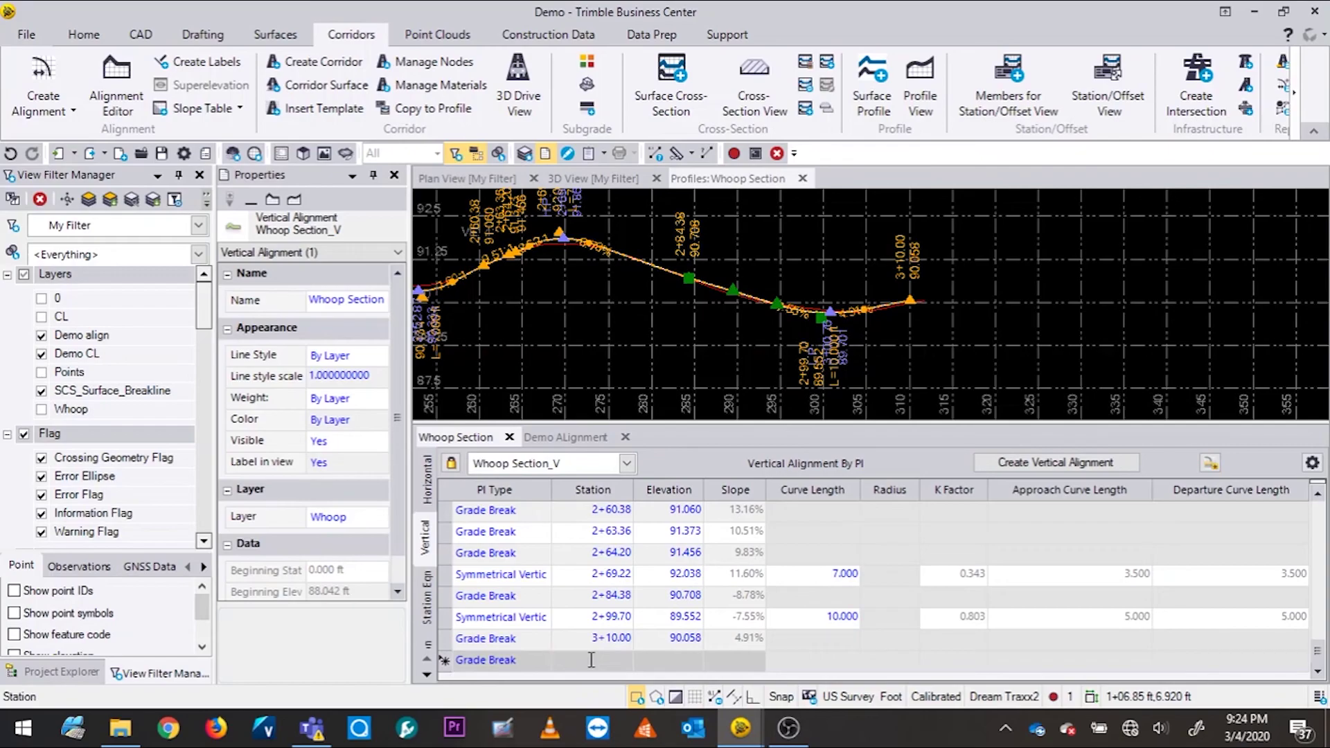
{"action": "type", "text": "3+25"}
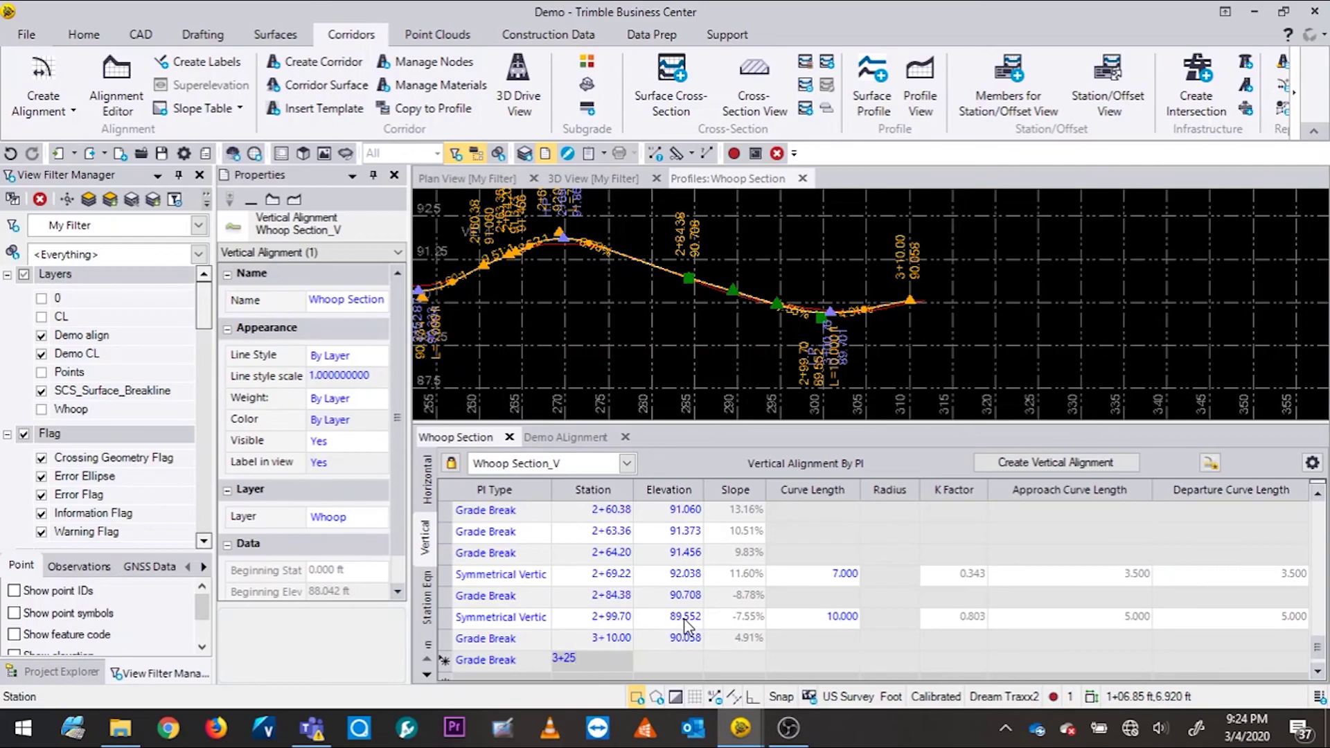
{"action": "left_click", "coordinate": [679, 659]}
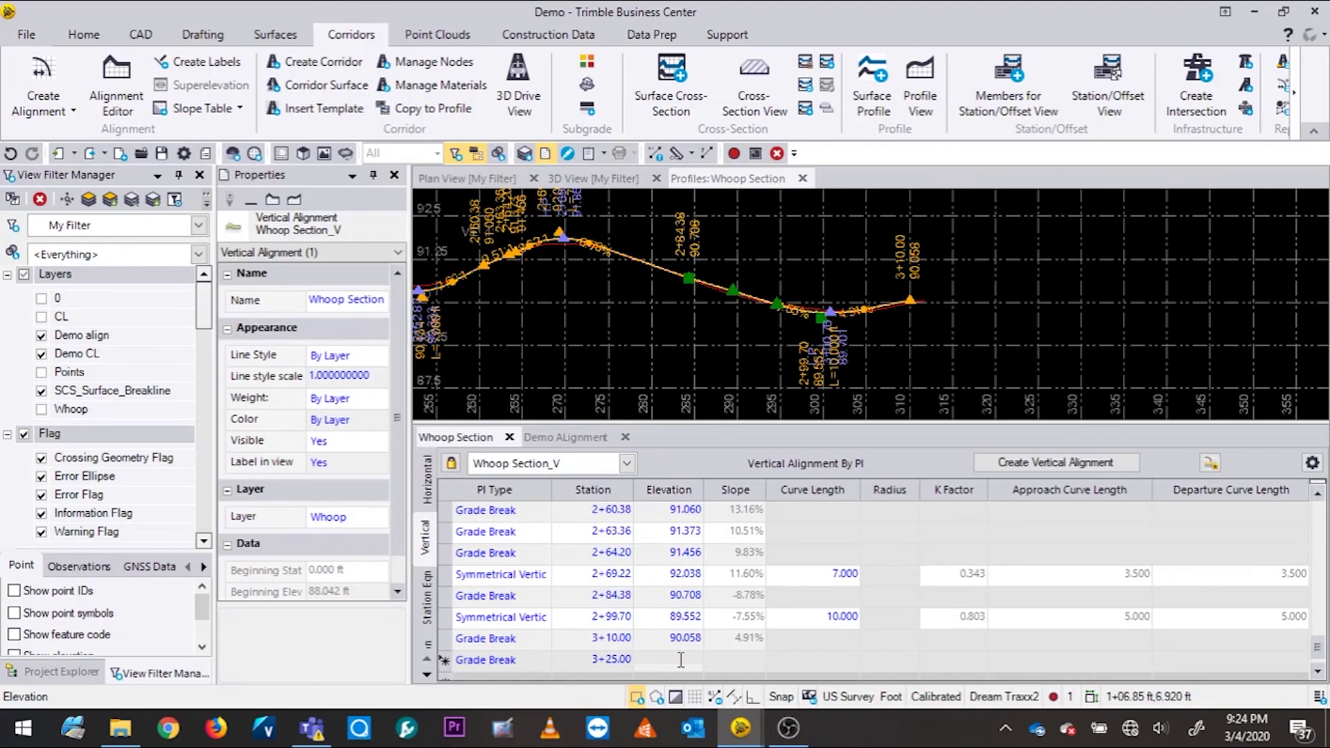
{"action": "type", "text": "92"}
{"action": "left_click", "coordinate": [533, 661]}
{"action": "left_click", "coordinate": [535, 659]}
{"action": "left_click", "coordinate": [478, 592]}
{"action": "left_click", "coordinate": [831, 660]}
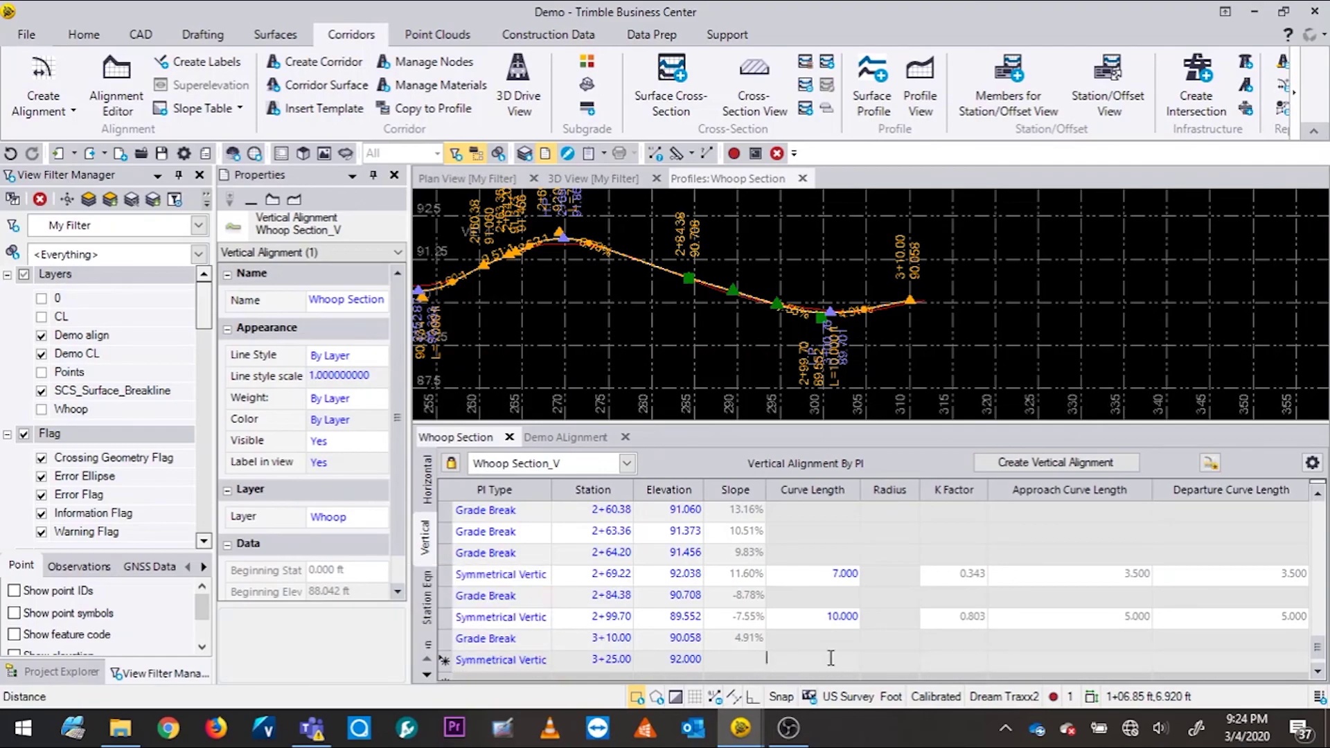
{"action": "type", "text": "7"}
{"action": "key", "text": "Return"}
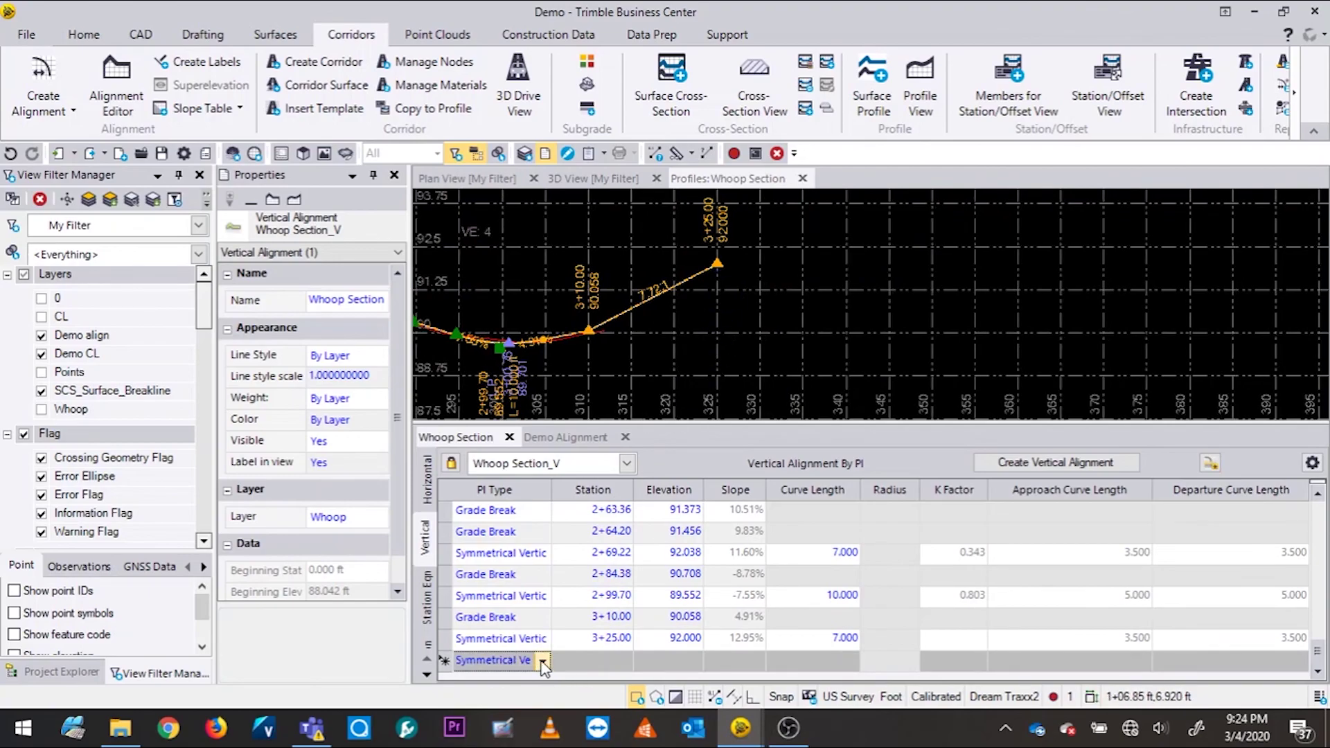
Append a symmetrical vertical curve PI at station 3+50.00, elevation 89.500, with a curve length of 4.000
{"action": "left_click", "coordinate": [575, 663]}
{"action": "type", "text": "3"}
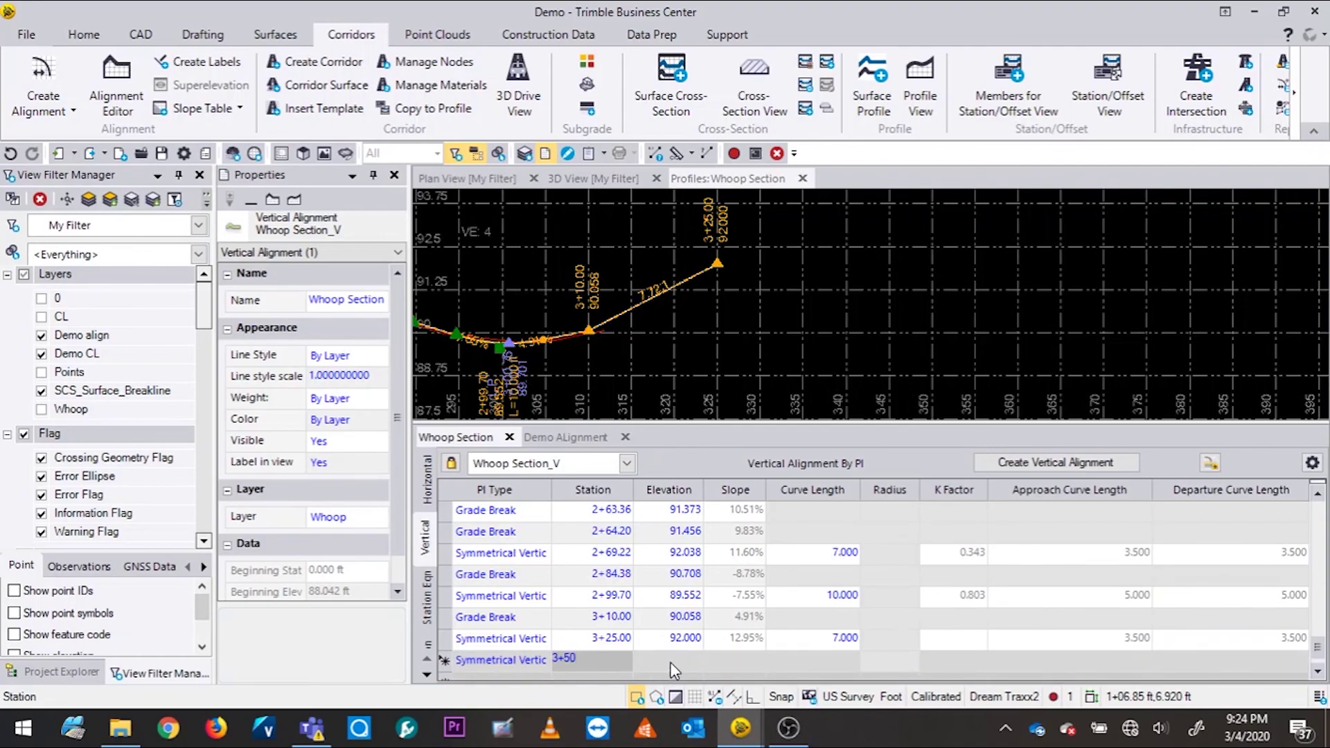
{"action": "type", "text": "+50"}
{"action": "key", "text": "Tab"}
{"action": "type", "text": "89"}
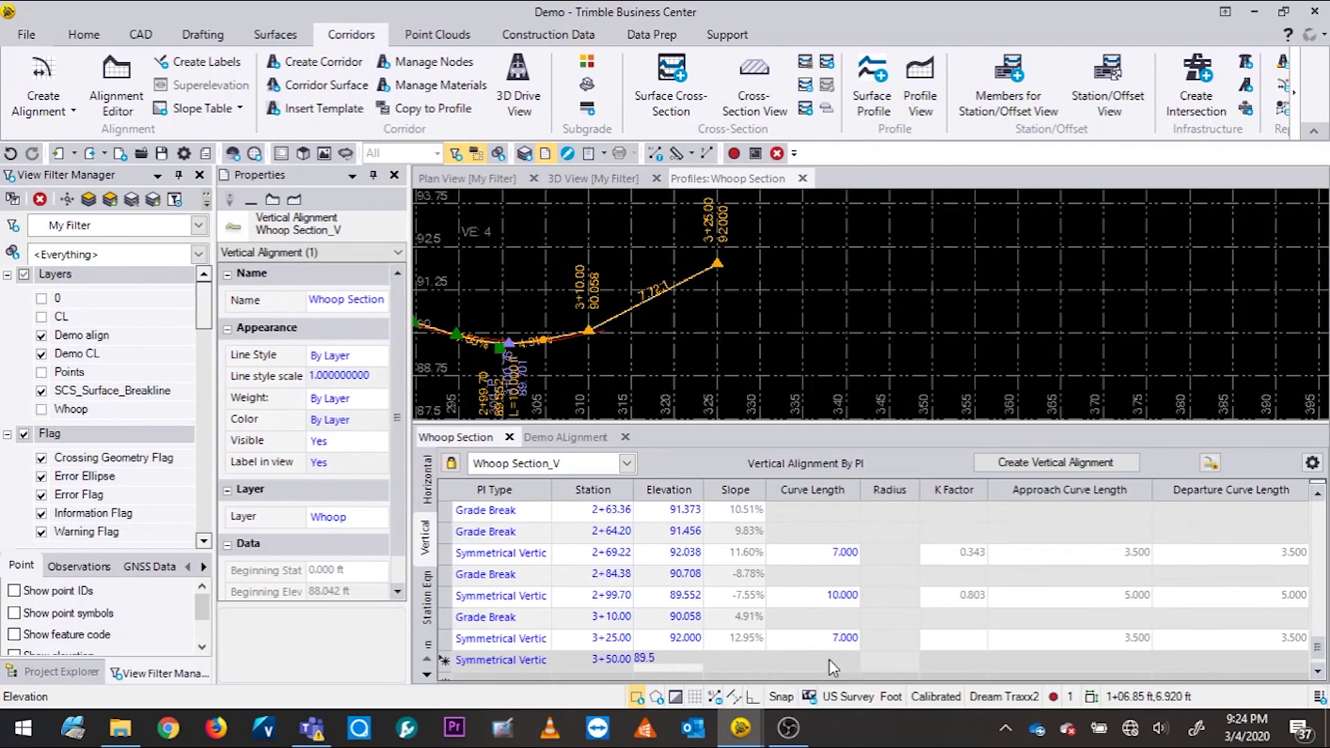
{"action": "key", "text": "Tab"}
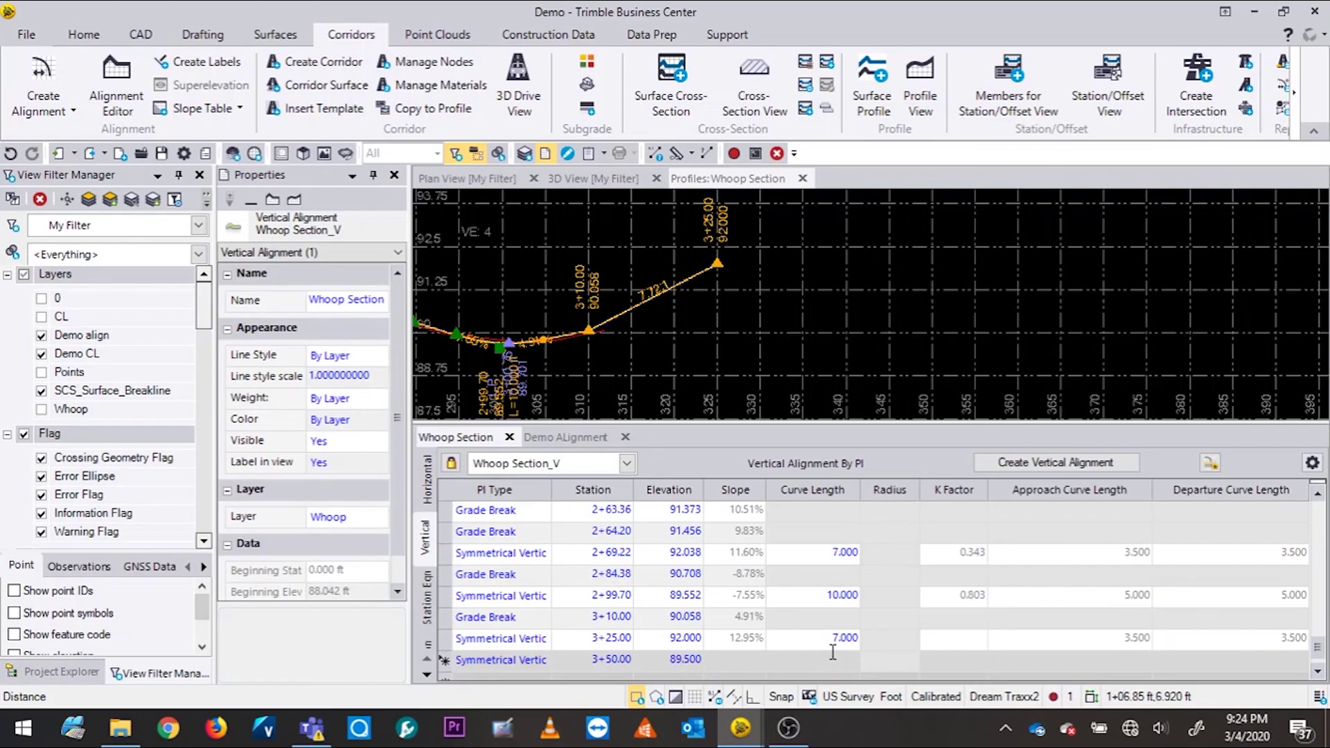
{"action": "type", "text": "4"}
{"action": "key", "text": "Return"}
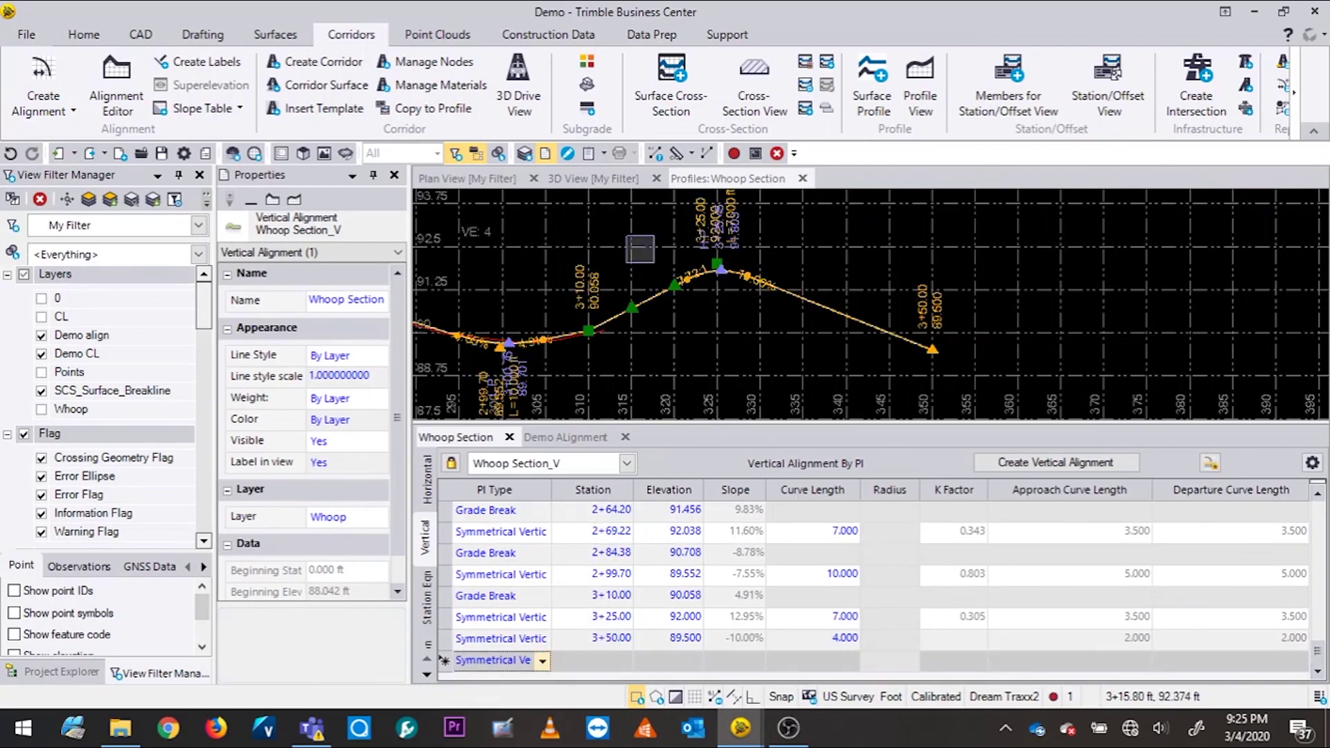
Append a symmetrical vertical curve PI at station 3+75.00, elevation 92.000, with a curve length of 7.000
{"action": "scroll", "coordinate": [727, 298], "scroll_direction": "up", "scroll_amount": 2}
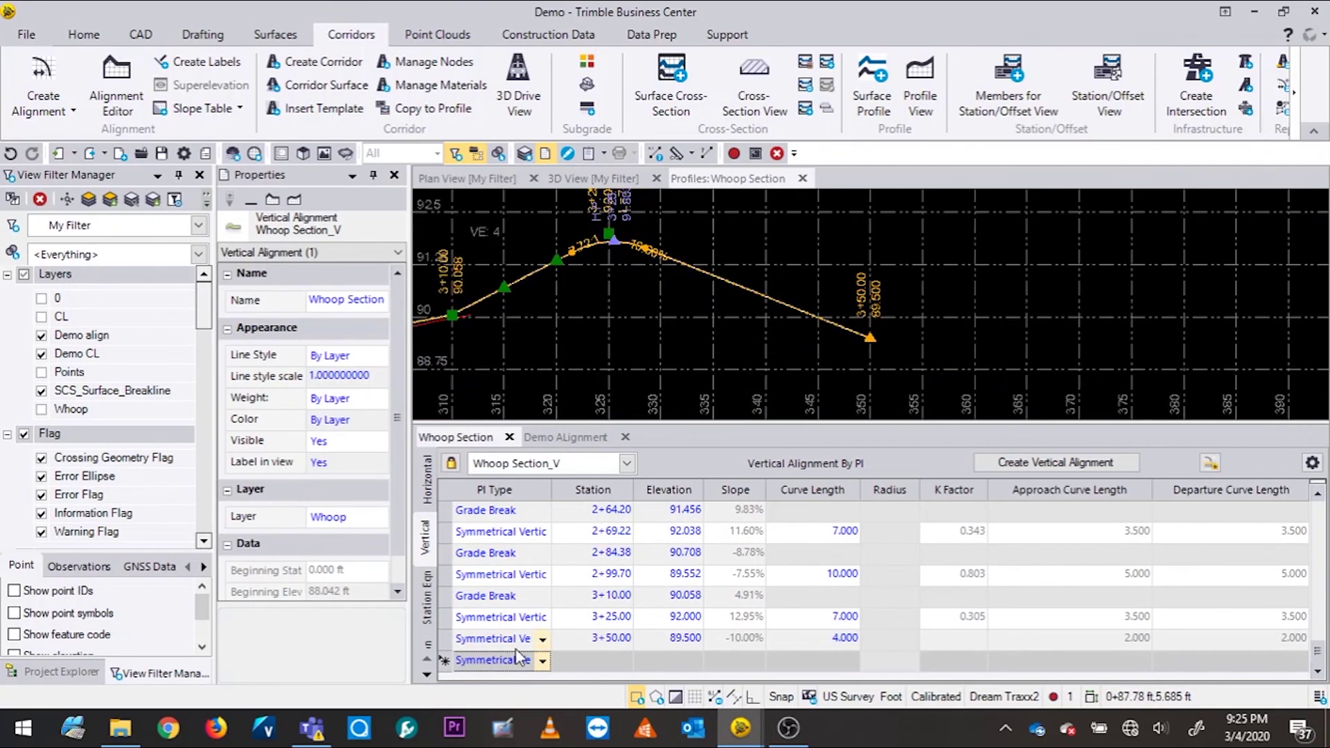
{"action": "left_click", "coordinate": [589, 661]}
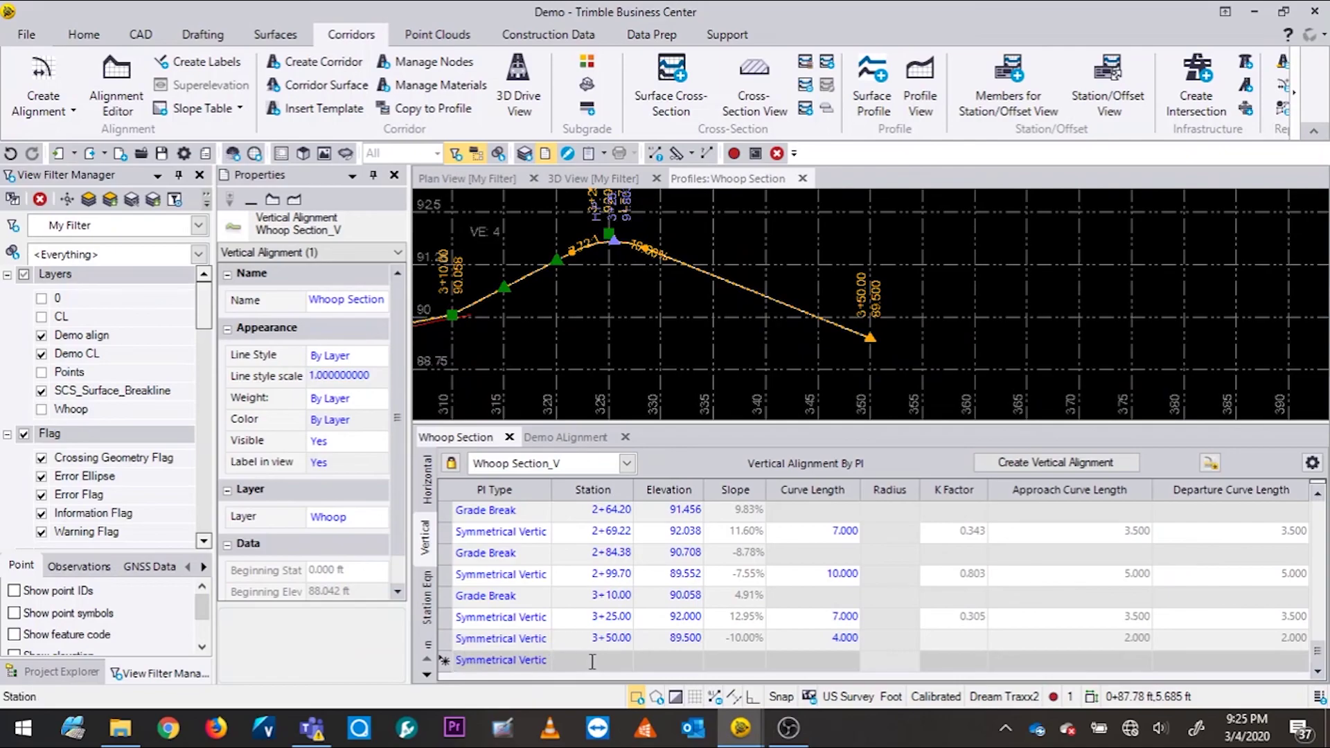
{"action": "type", "text": "+75"}
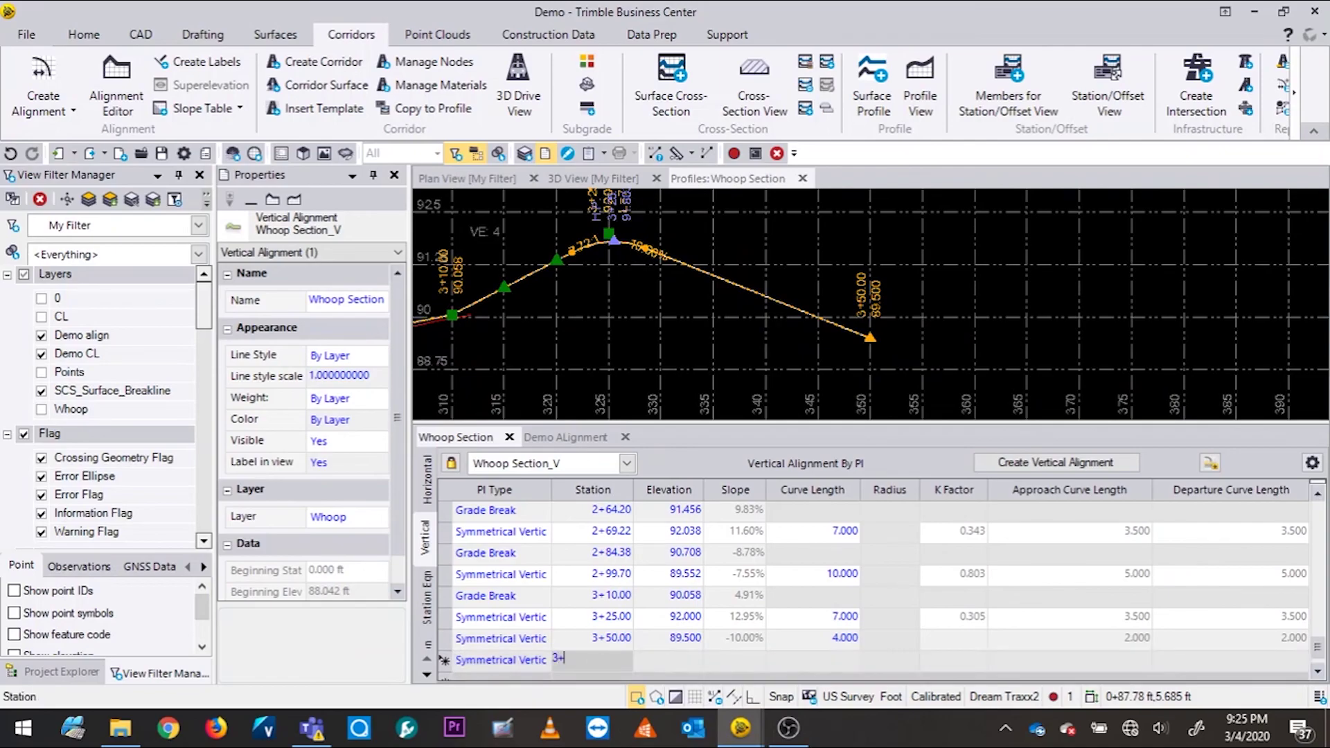
{"action": "left_click", "coordinate": [690, 659]}
{"action": "type", "text": "92"}
{"action": "left_click", "coordinate": [848, 659]}
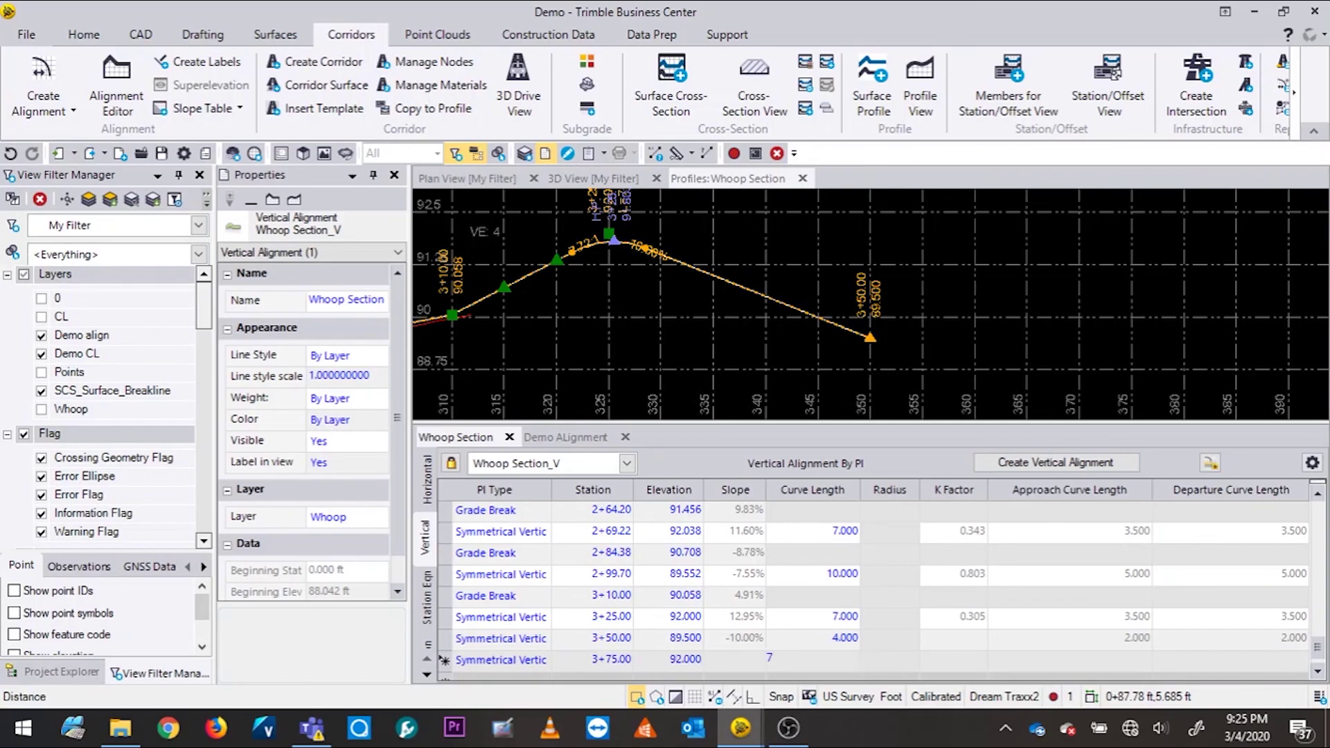
{"action": "type", "text": "7"}
{"action": "key", "text": "Return"}
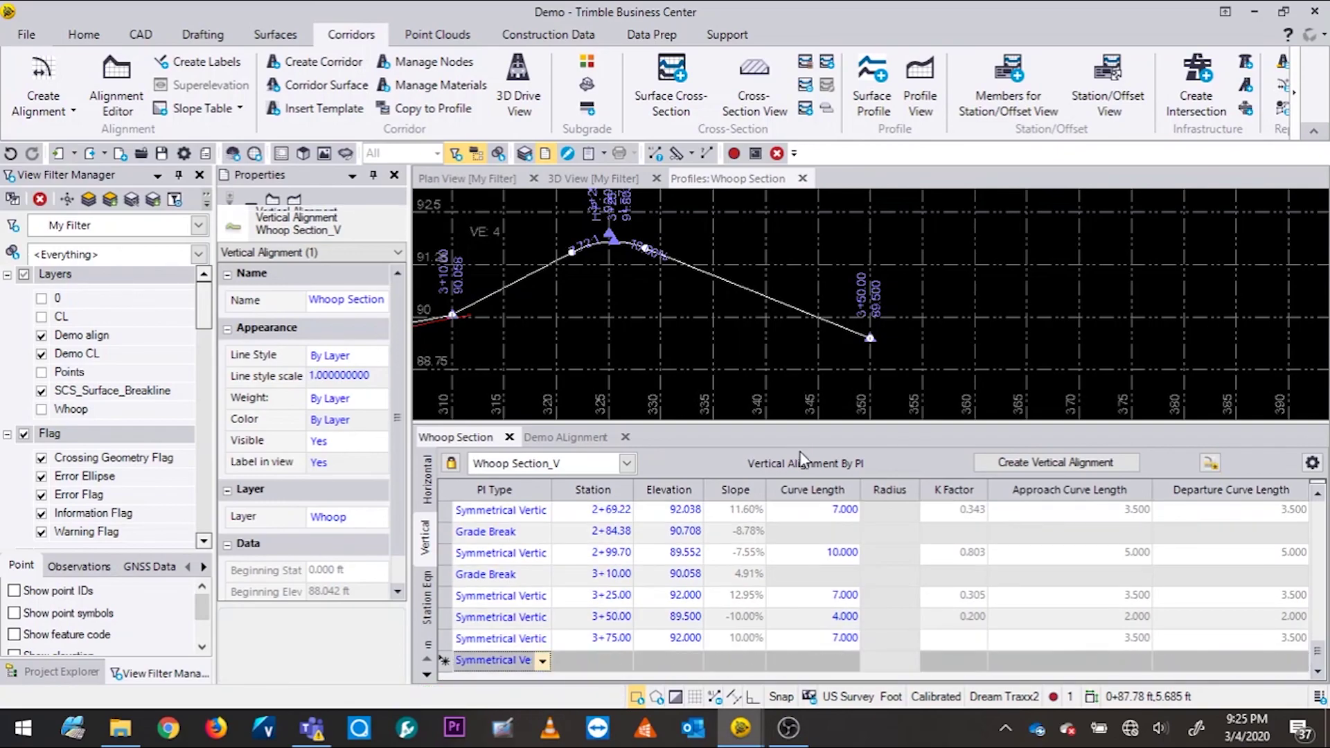
{"action": "scroll", "coordinate": [781, 314], "scroll_direction": "up", "scroll_amount": 5}
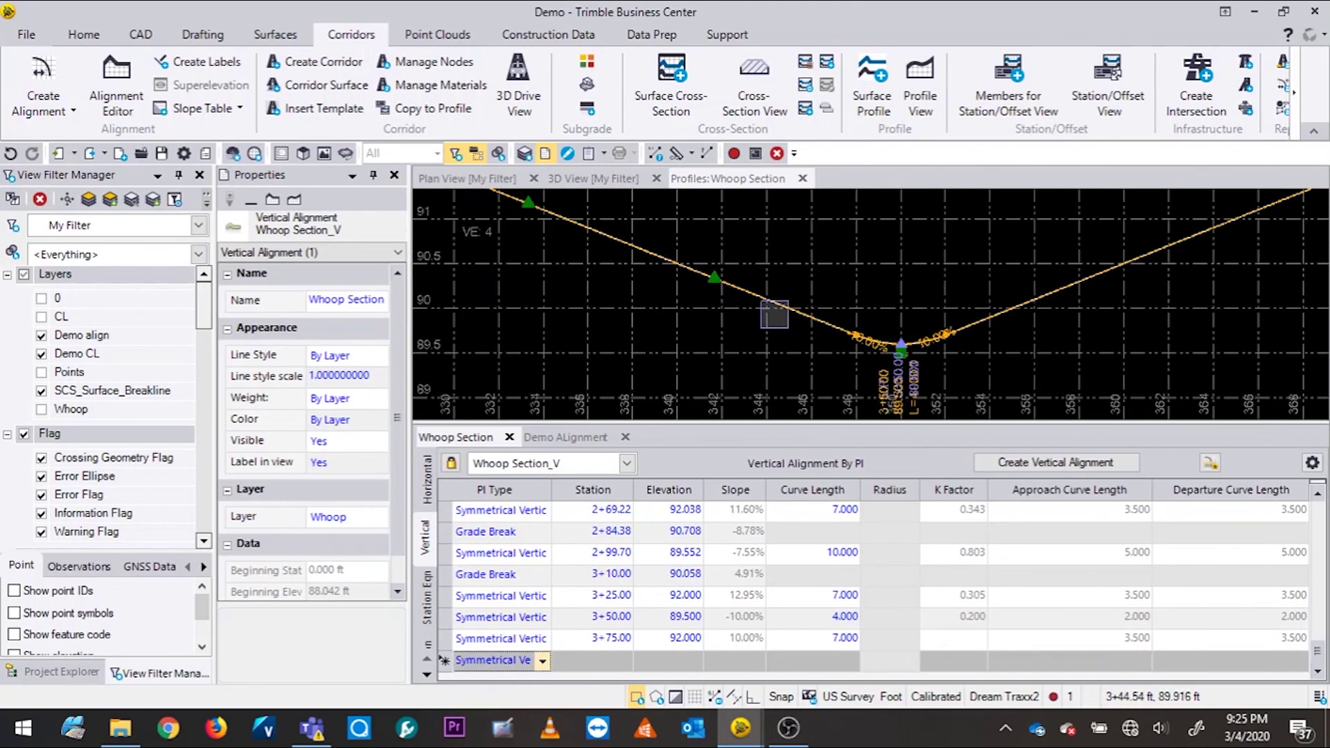
{"action": "scroll", "coordinate": [781, 314], "scroll_direction": "down", "scroll_amount": 3}
{"action": "scroll", "coordinate": [894, 277], "scroll_direction": "up", "scroll_amount": 2}
{"action": "scroll", "coordinate": [895, 277], "scroll_direction": "down", "scroll_amount": 2}
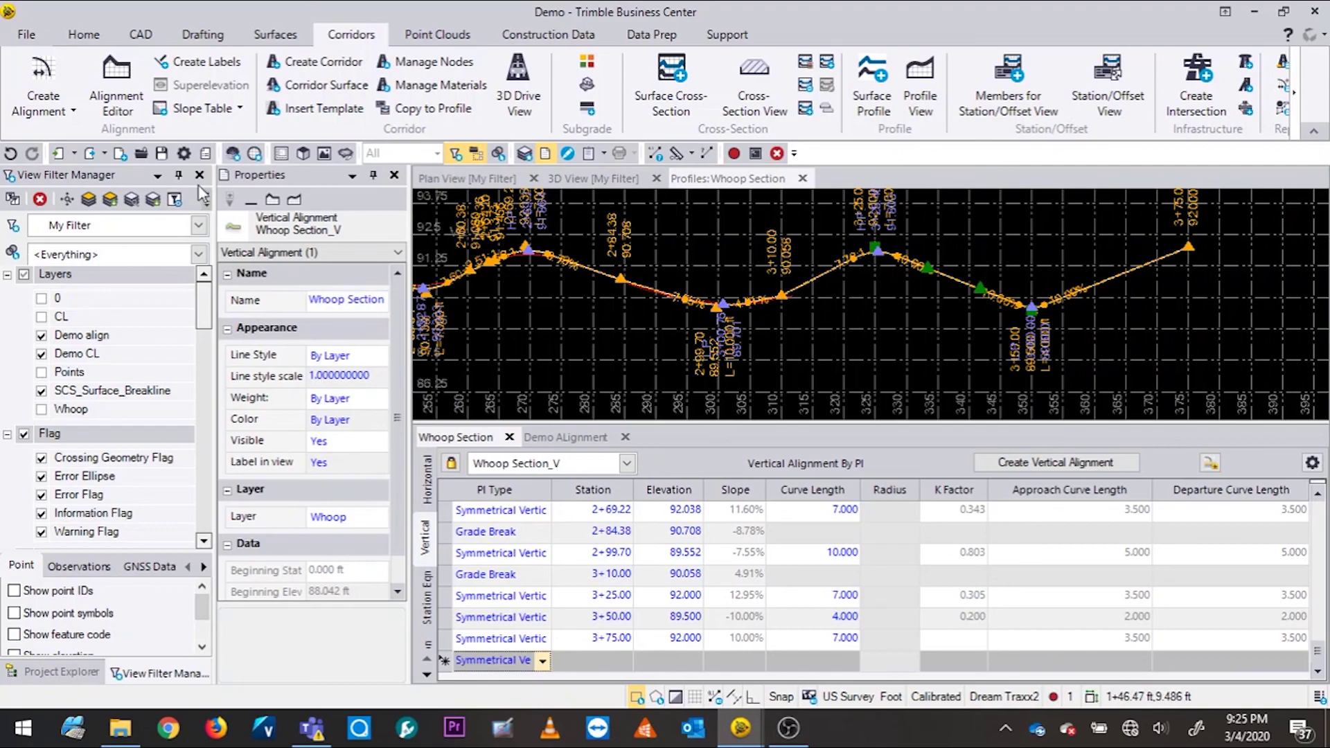
Create a corridor named Test using the Whoop Section horizontal alignment and its vertical alignment Whoop Section_V
{"action": "left_click", "coordinate": [307, 61]}
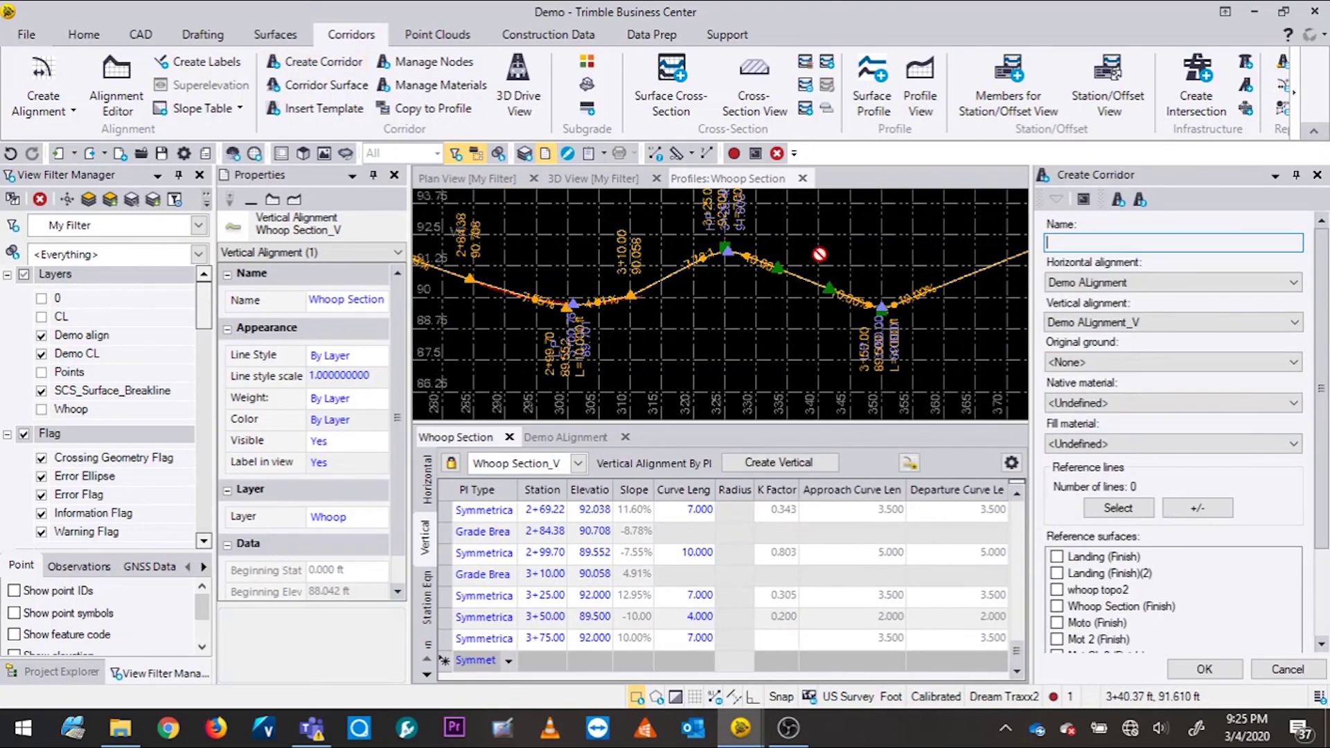
{"action": "left_click", "coordinate": [1293, 284]}
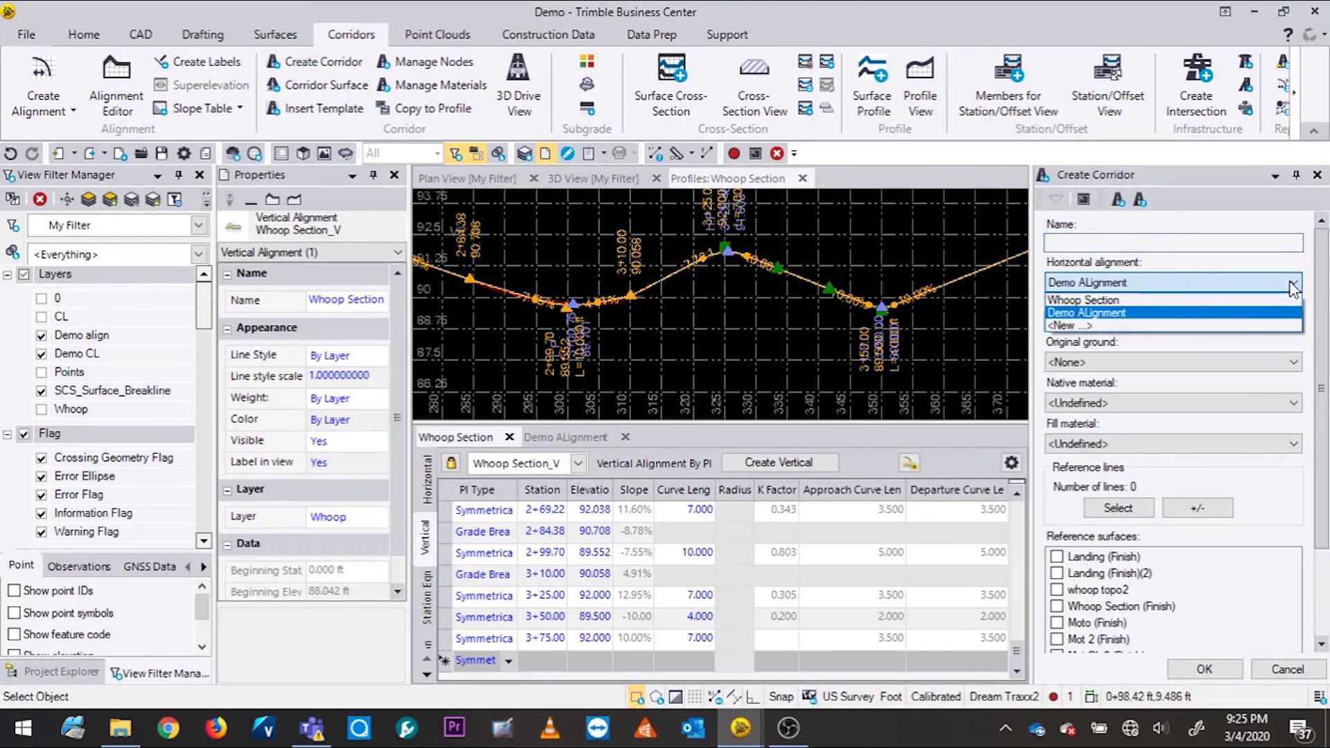
{"action": "left_click", "coordinate": [1214, 300]}
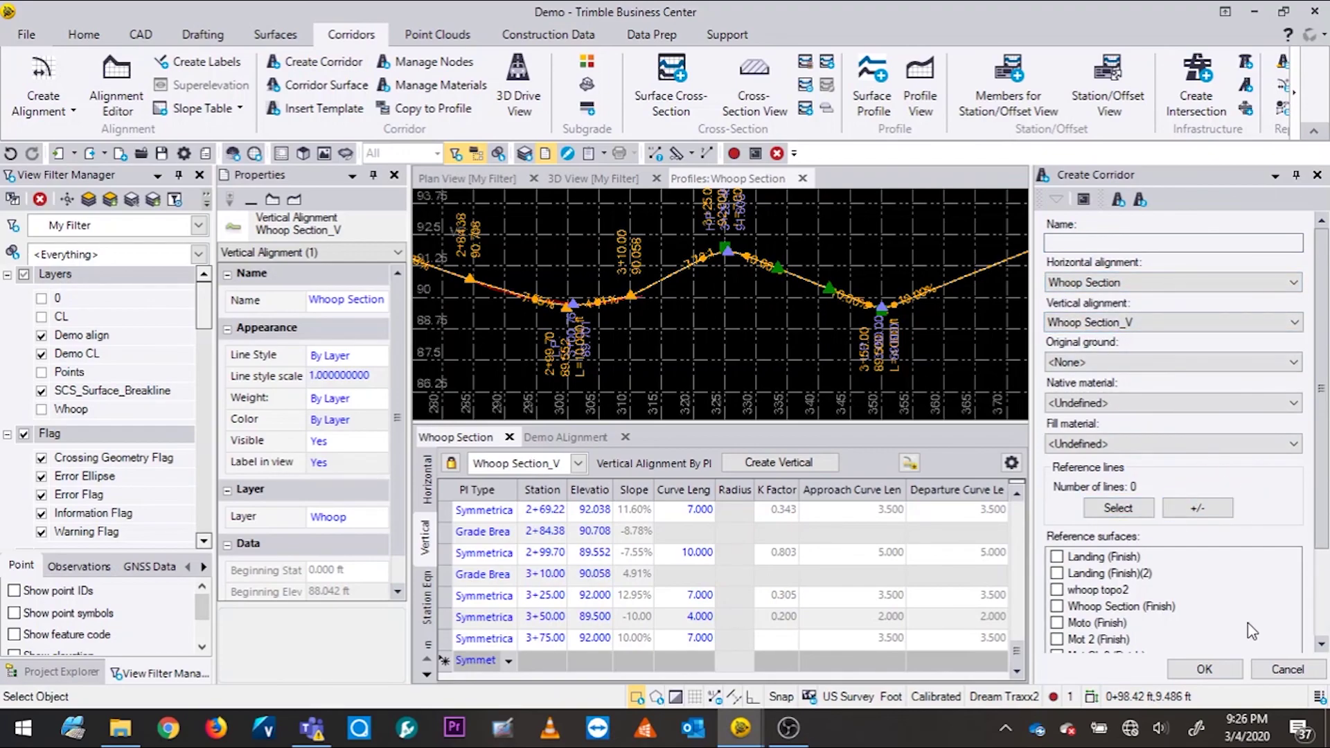
{"action": "left_click", "coordinate": [1117, 244]}
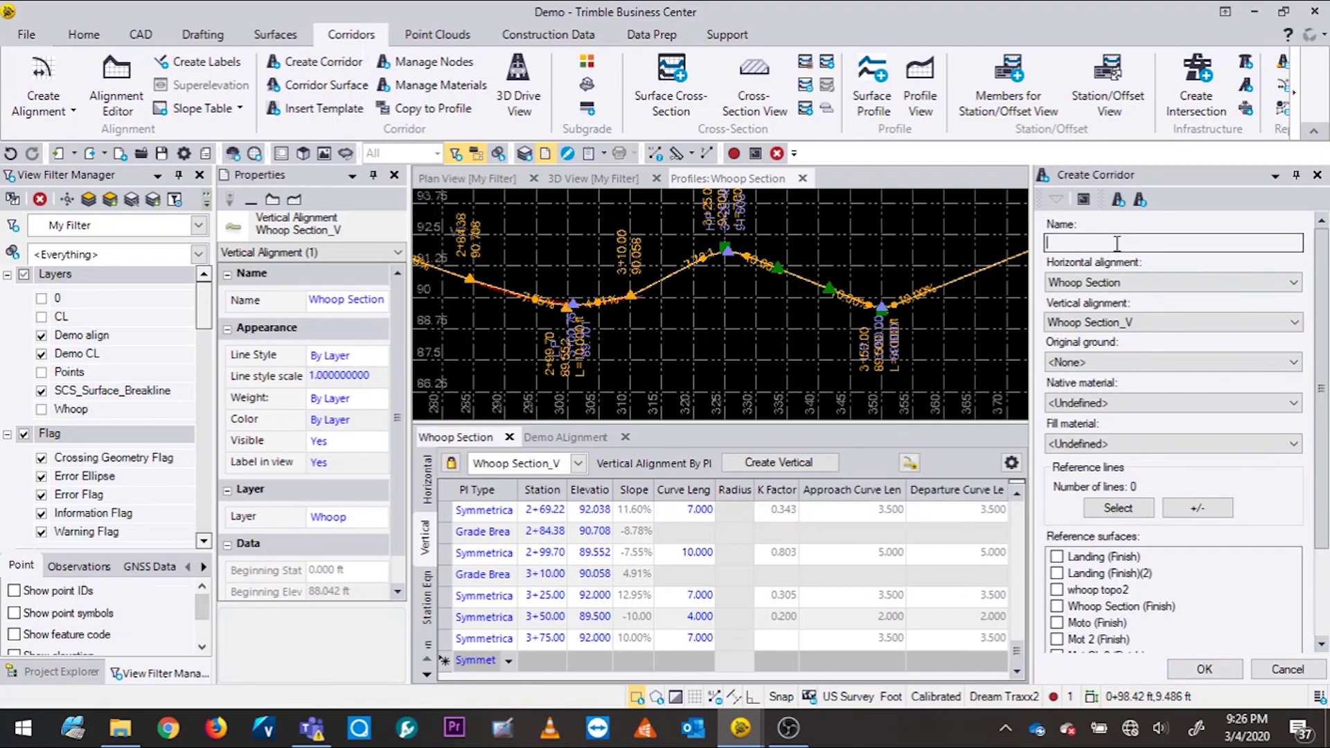
{"action": "type", "text": "Test"}
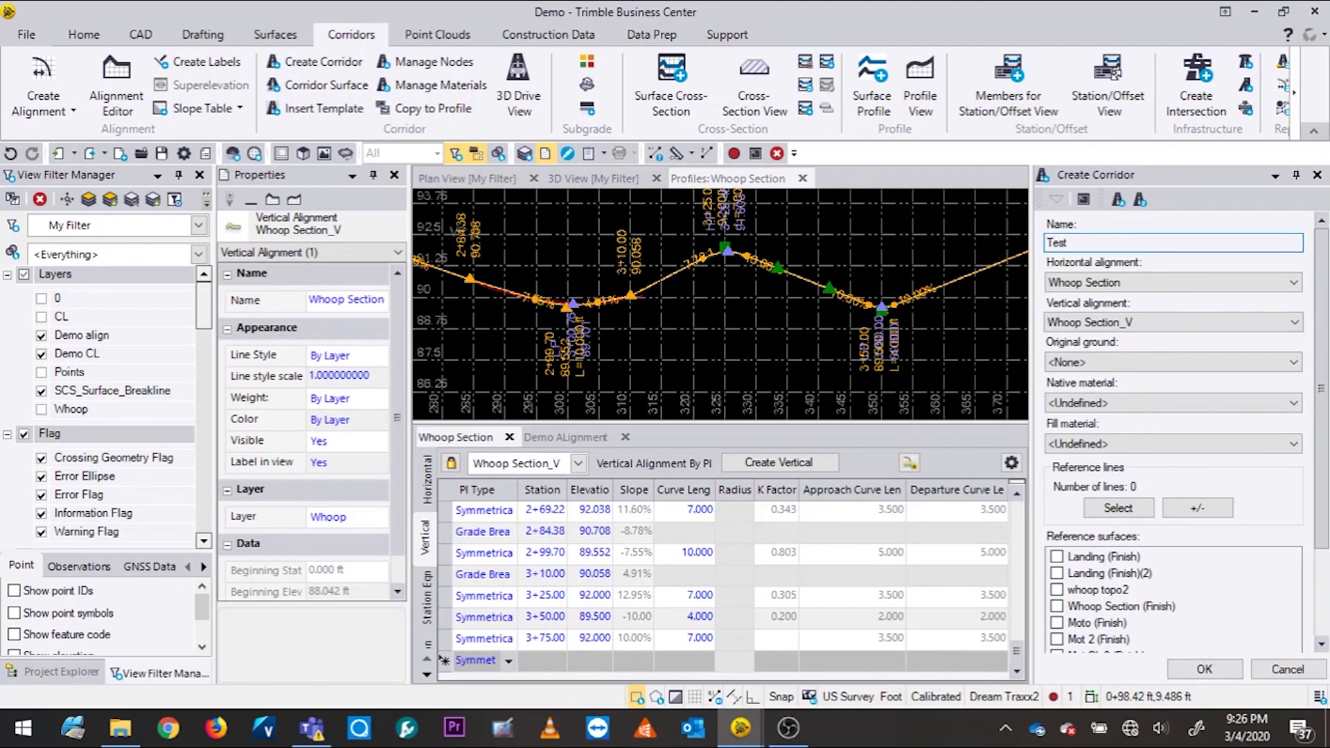
{"action": "left_click", "coordinate": [1204, 669]}
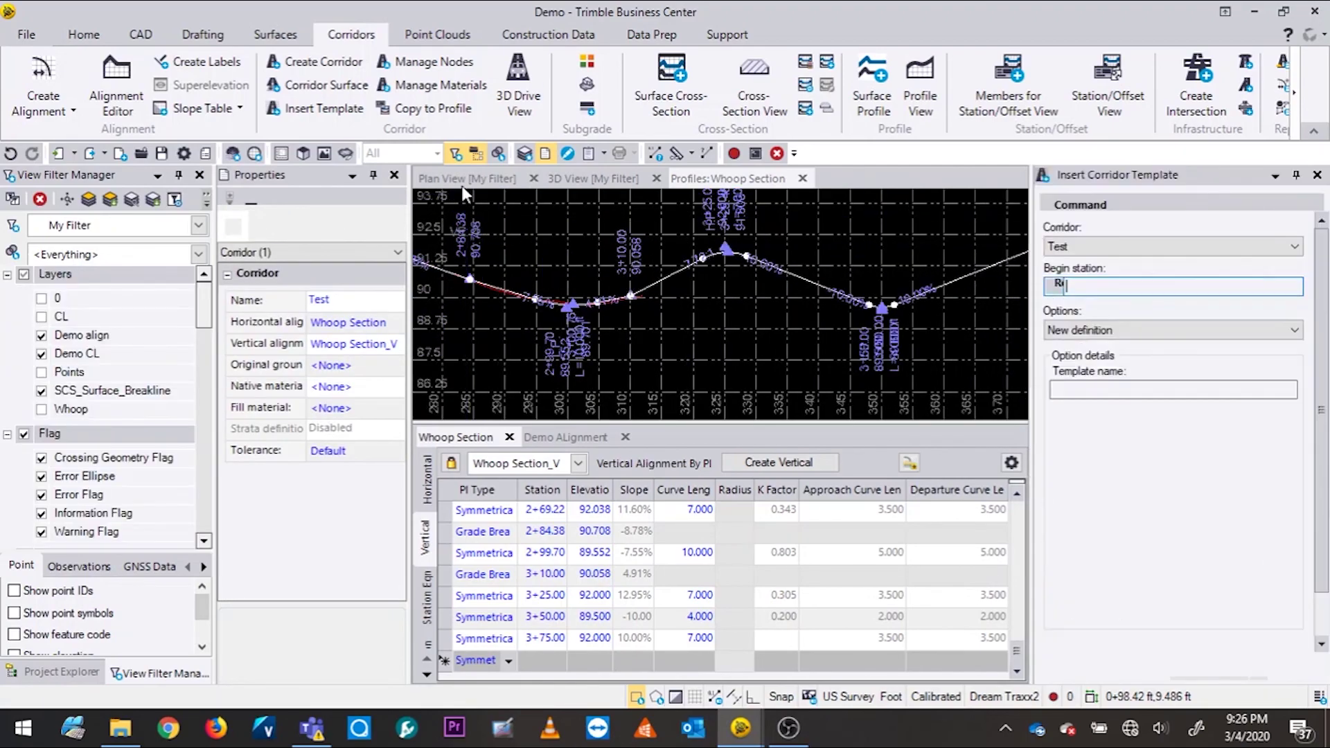
Hide the whoop topo2 surface and insert a new-definition template into the Test corridor at station 0
{"action": "left_click", "coordinate": [202, 540]}
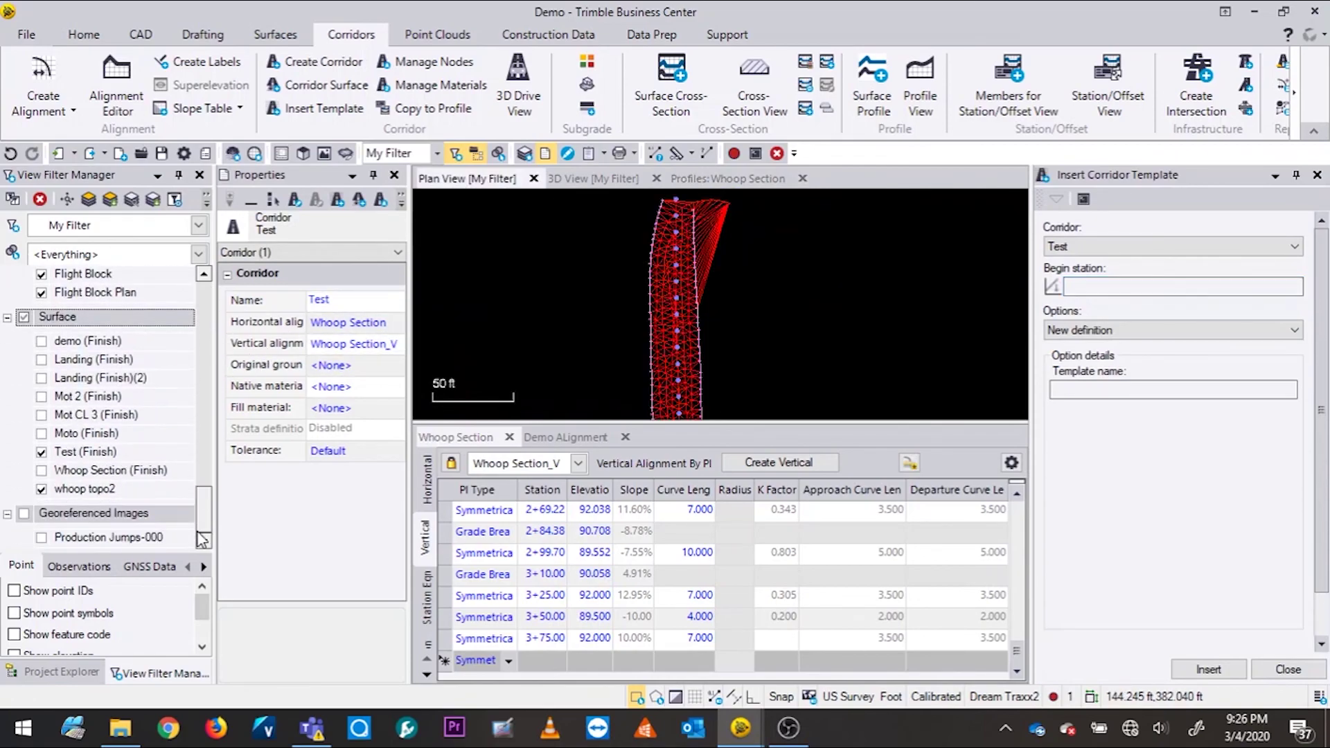
{"action": "left_click", "coordinate": [41, 489]}
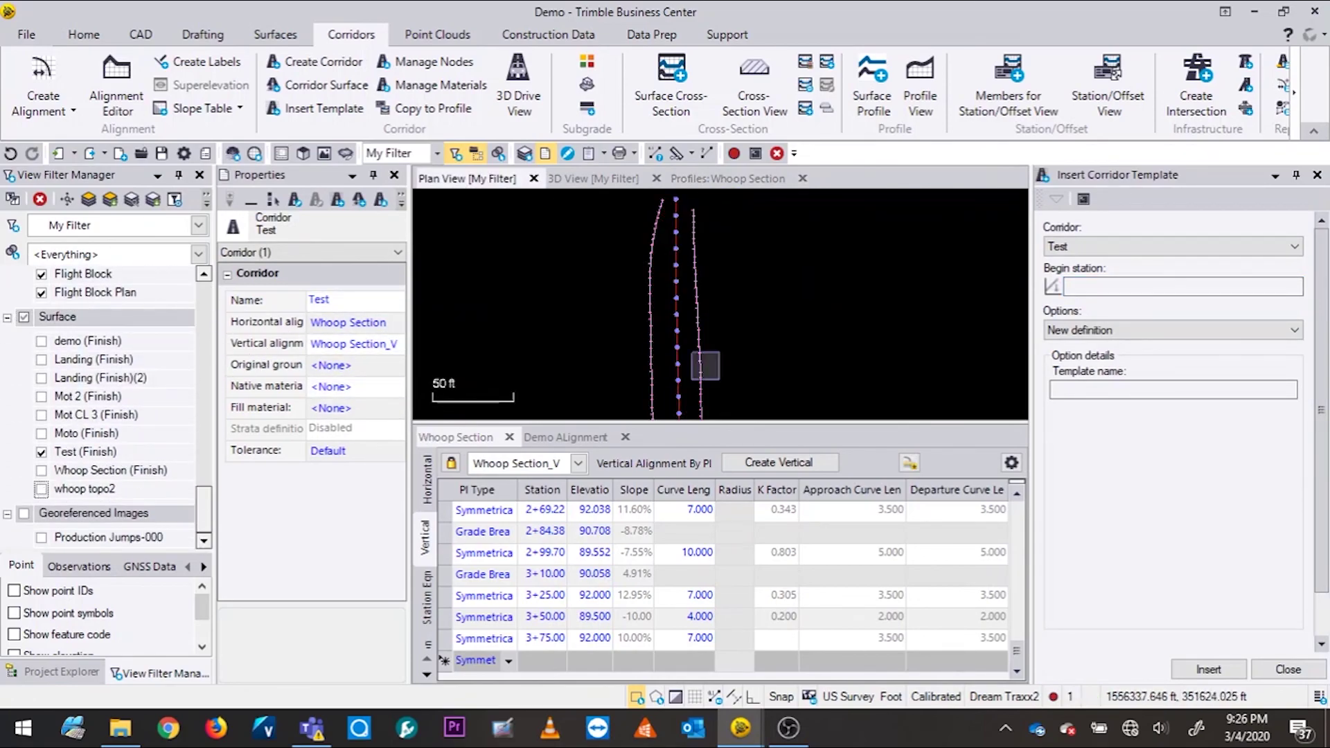
{"action": "left_click", "coordinate": [1122, 287]}
{"action": "type", "text": "0"}
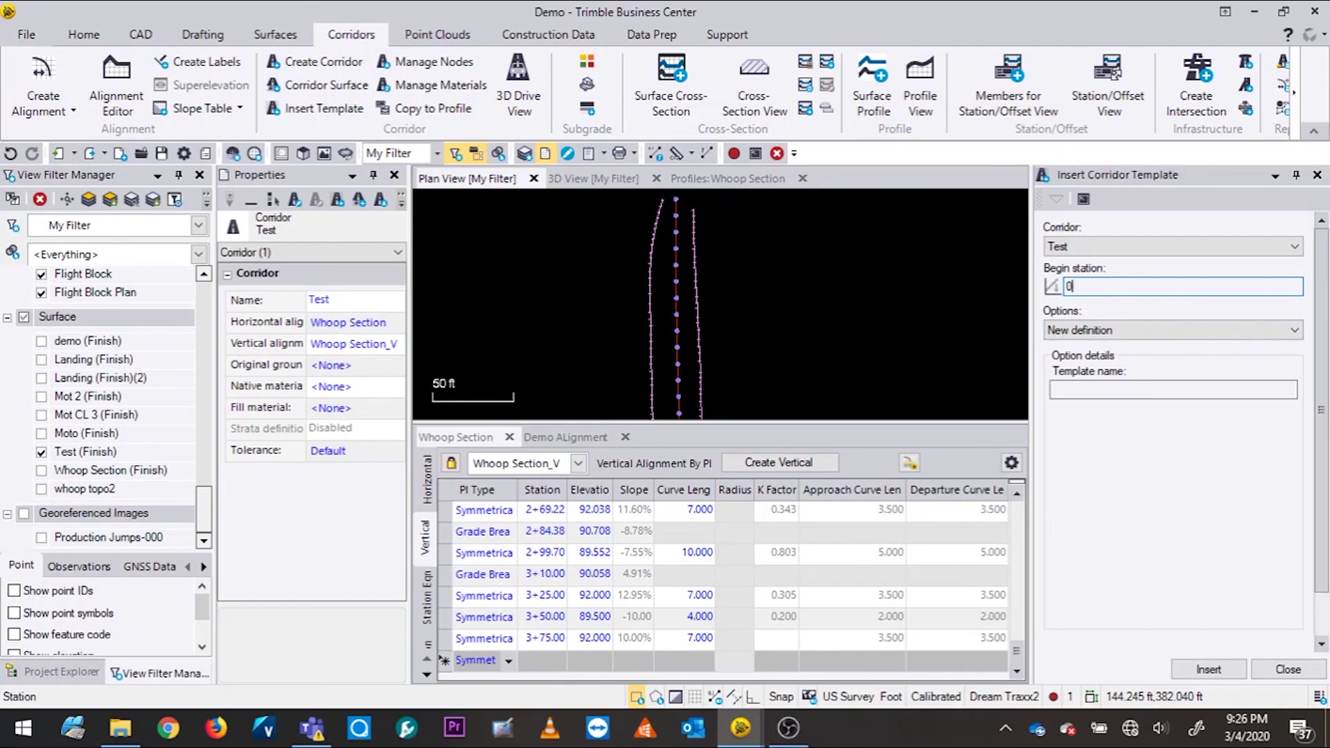
{"action": "left_click", "coordinate": [1225, 671]}
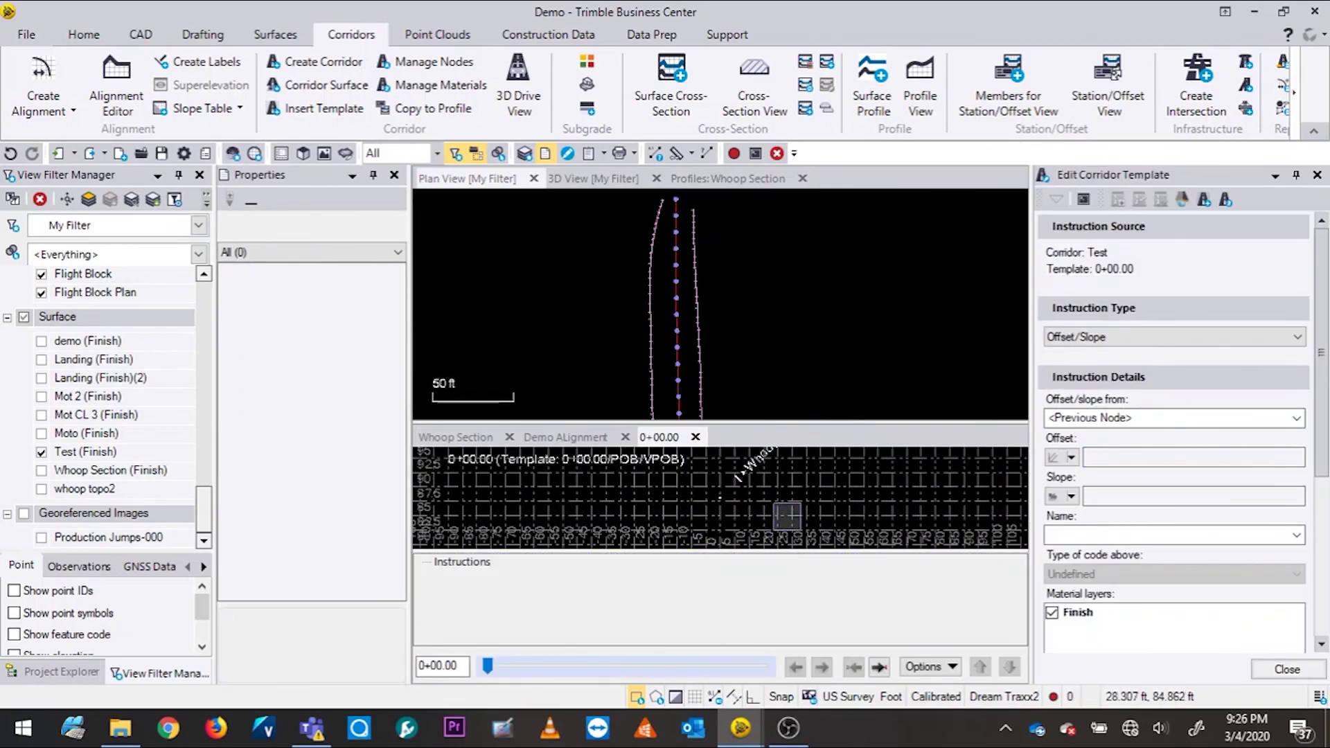
Add an Offset/Slope instruction from the previous node with an offset of -11.500 ft and a slope of 1%
{"action": "left_click", "coordinate": [1104, 458]}
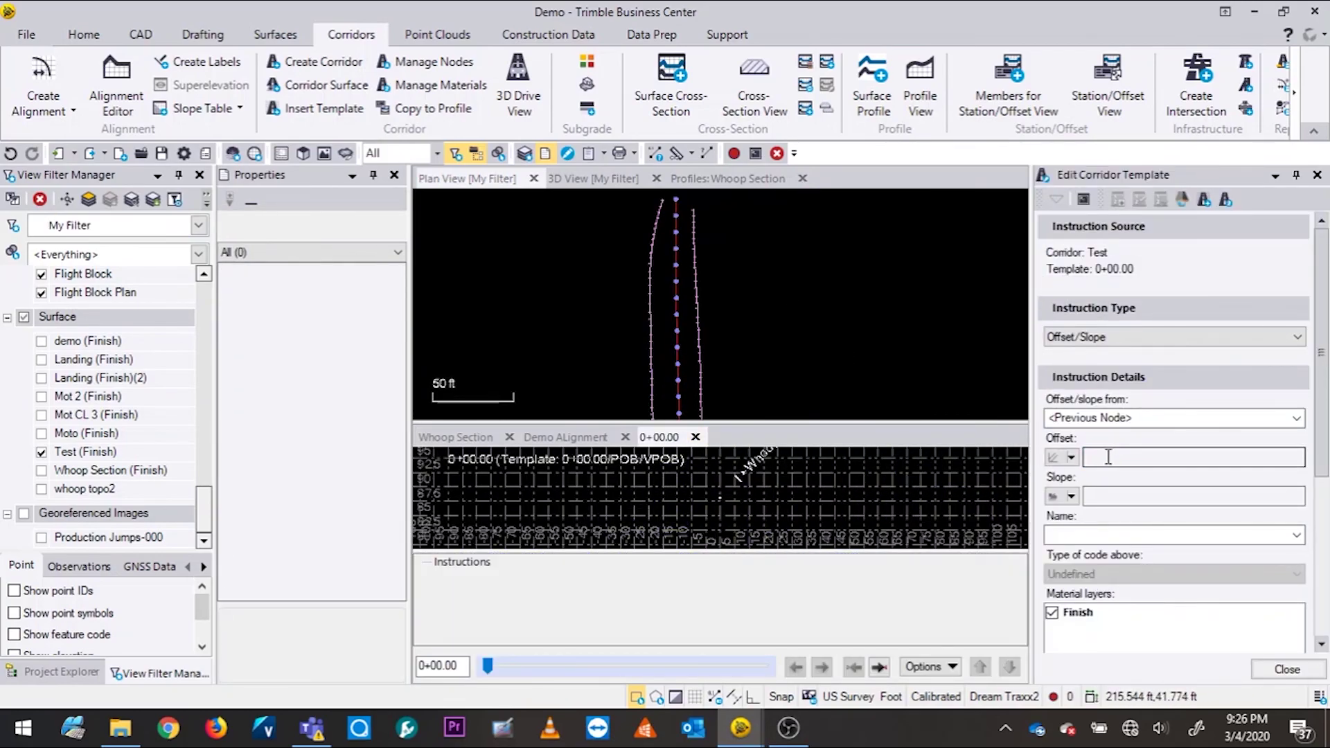
{"action": "left_click", "coordinate": [1109, 457]}
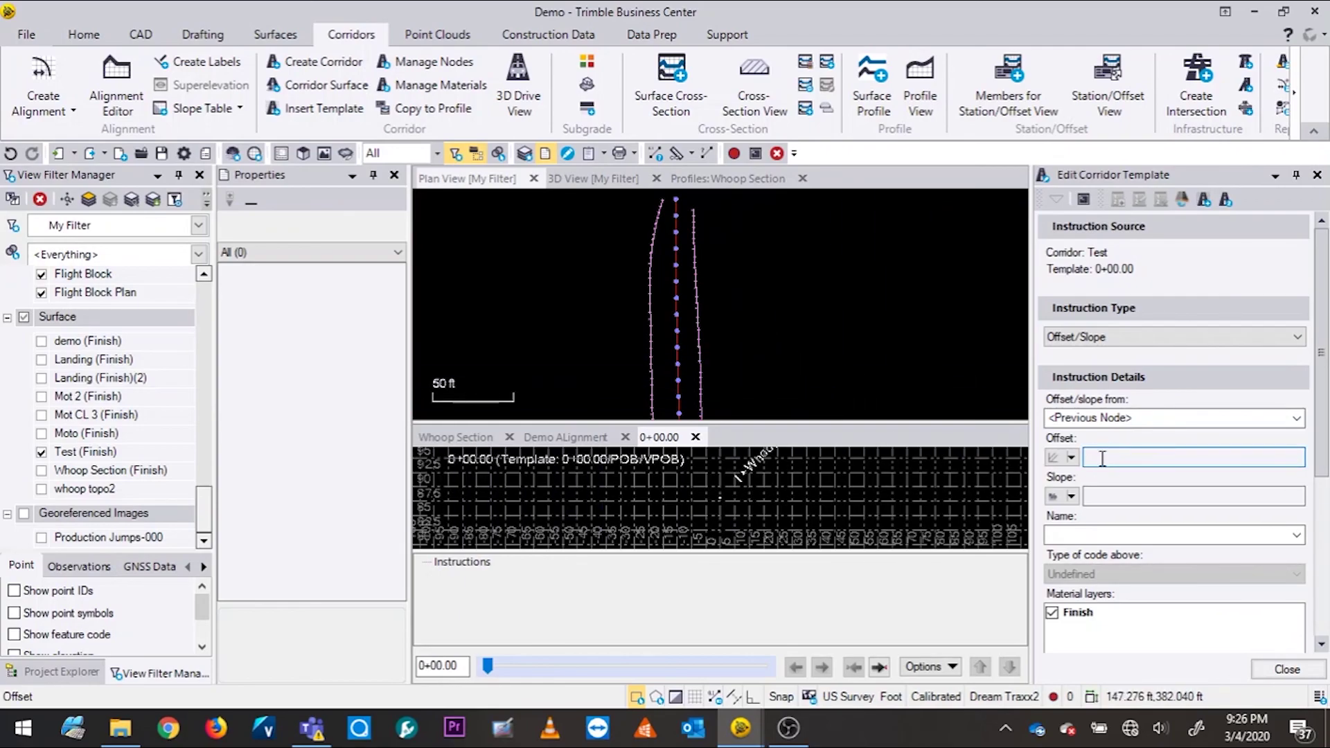
{"action": "scroll", "coordinate": [689, 356], "scroll_direction": "up", "scroll_amount": 5}
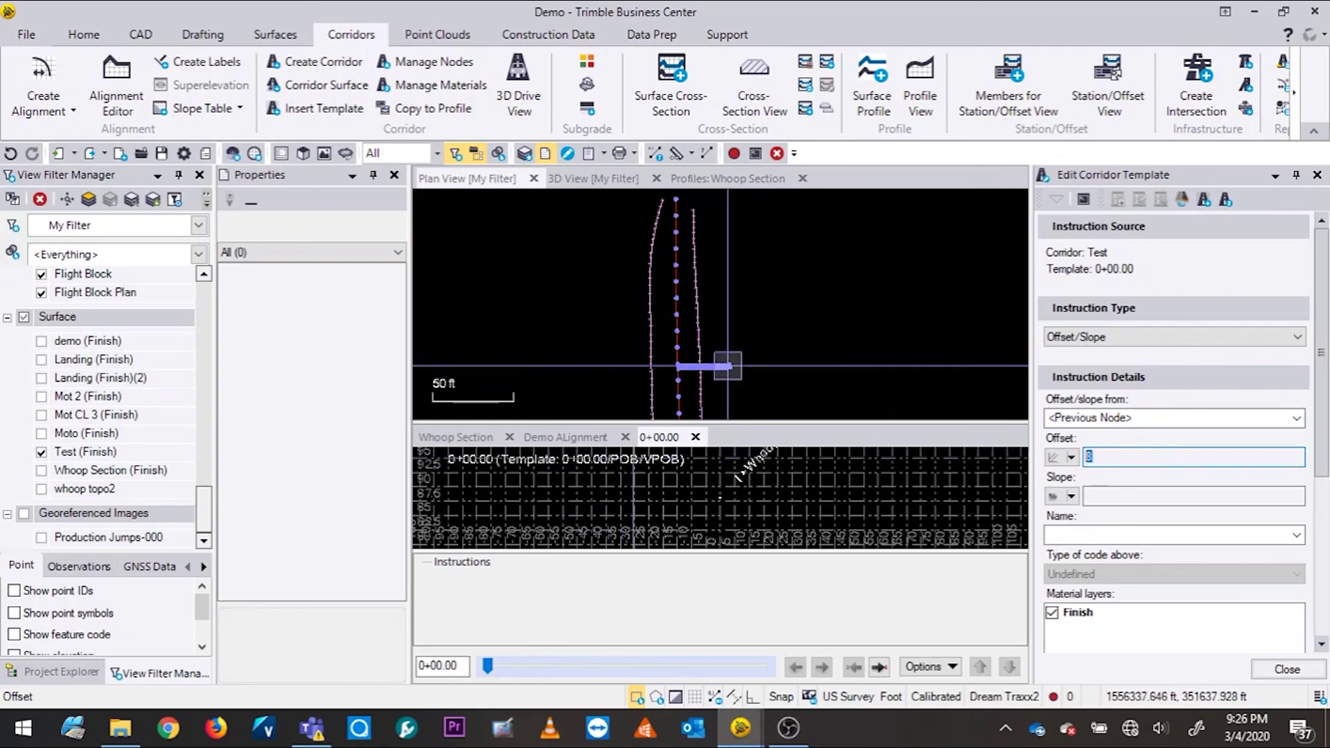
{"action": "left_click", "coordinate": [689, 357]}
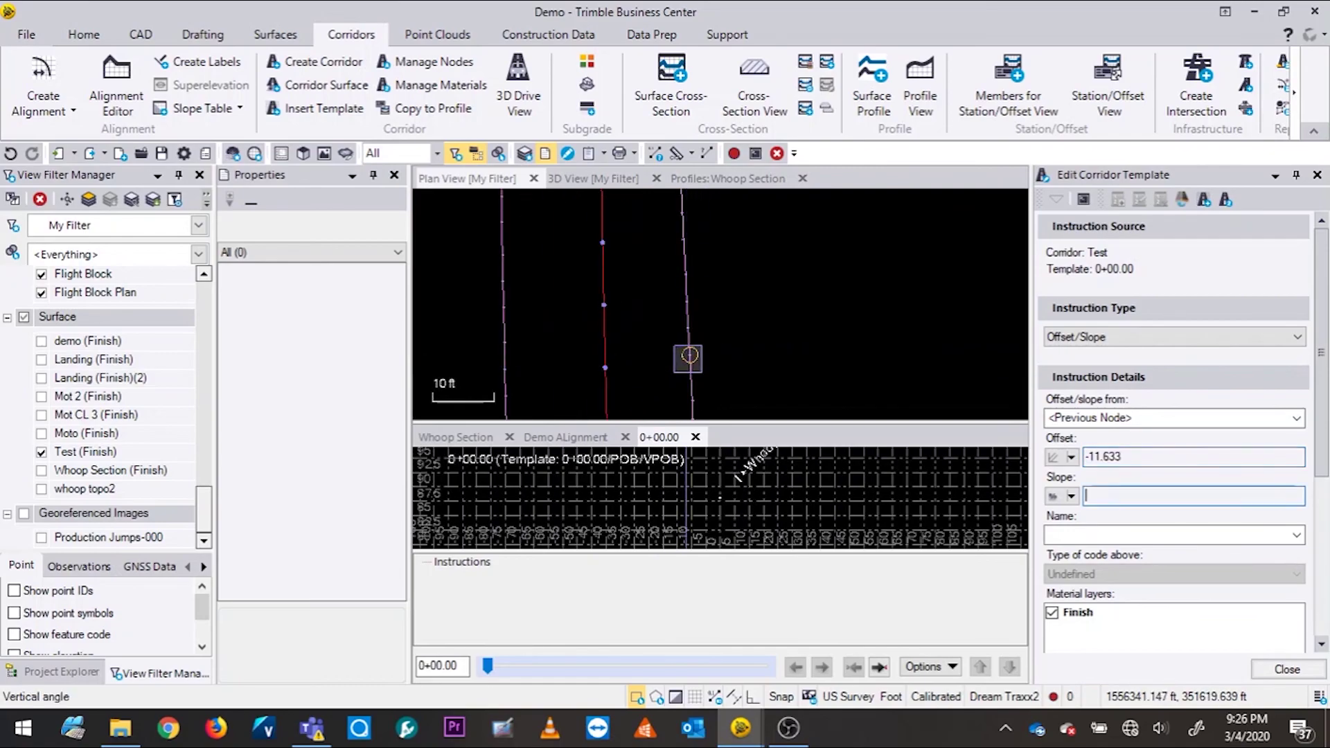
{"action": "left_click_drag", "start_coordinate": [1124, 459], "coordinate": [1107, 466]}
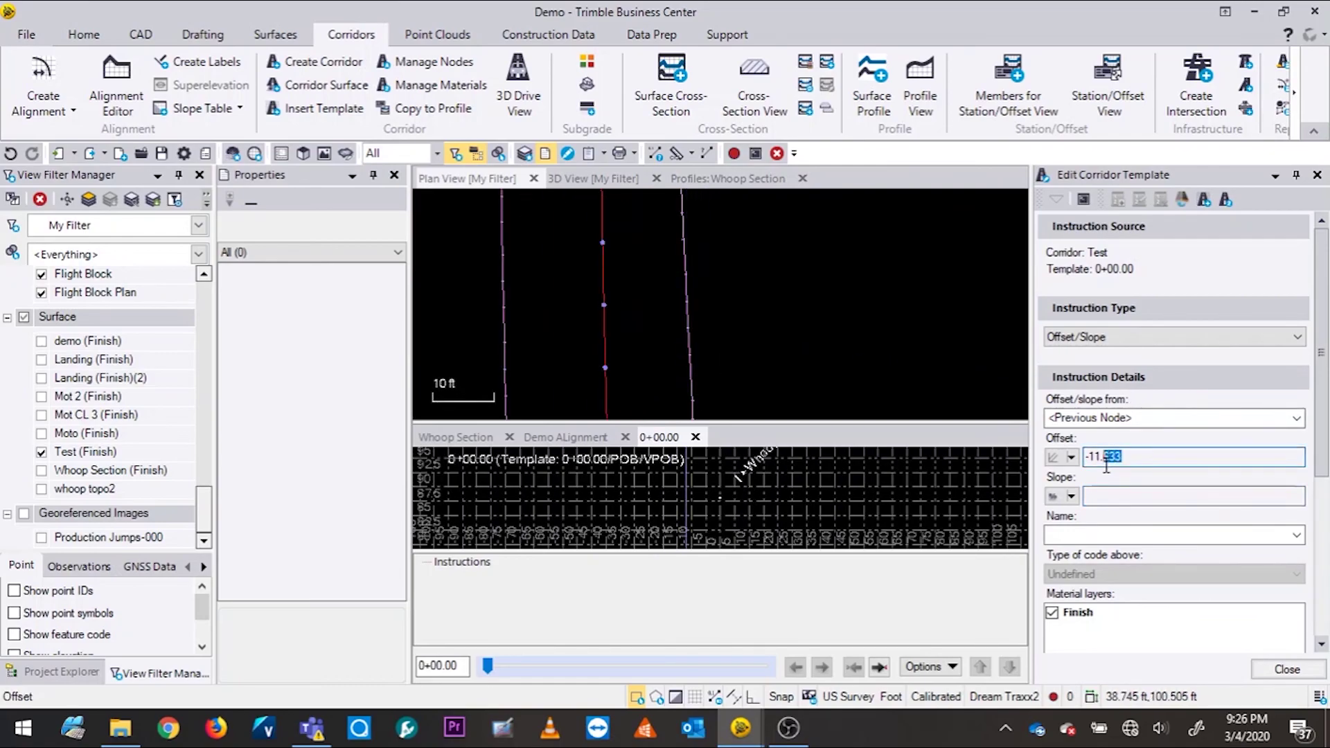
{"action": "type", "text": "500"}
{"action": "left_click", "coordinate": [1123, 496]}
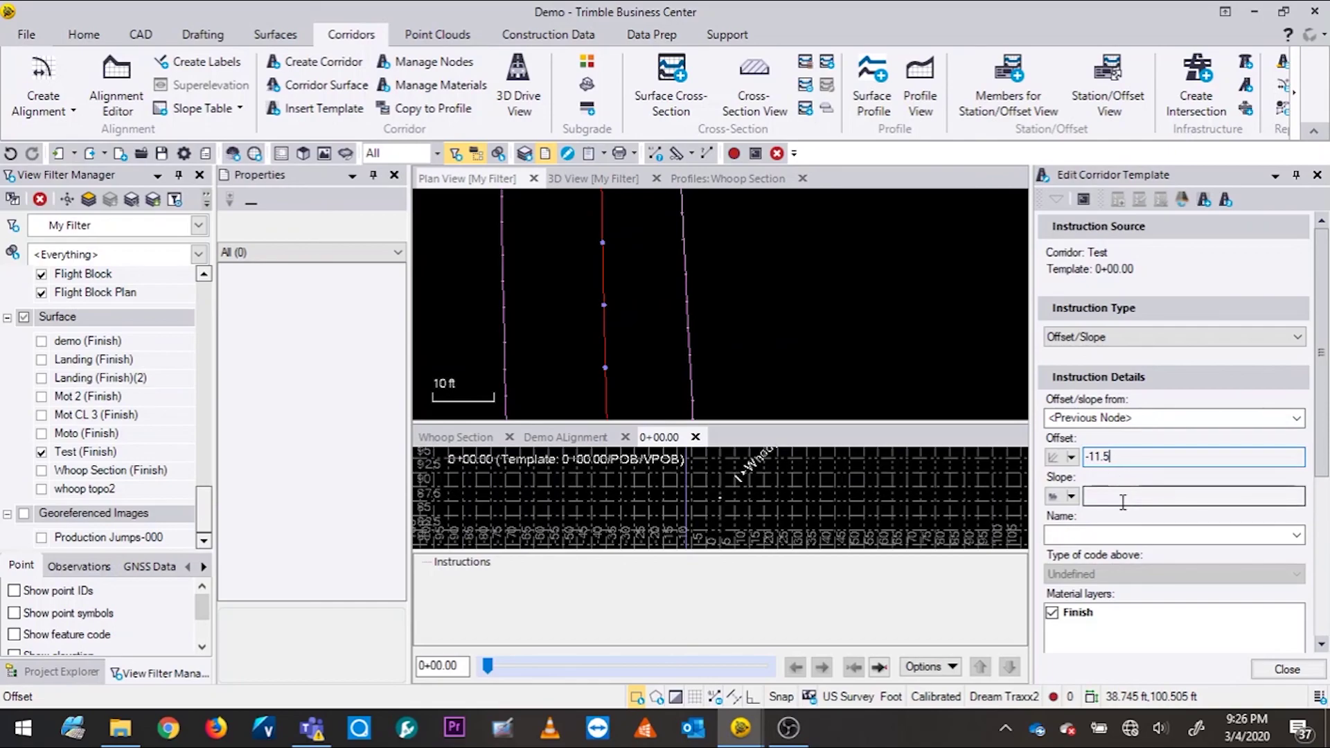
{"action": "type", "text": "1"}
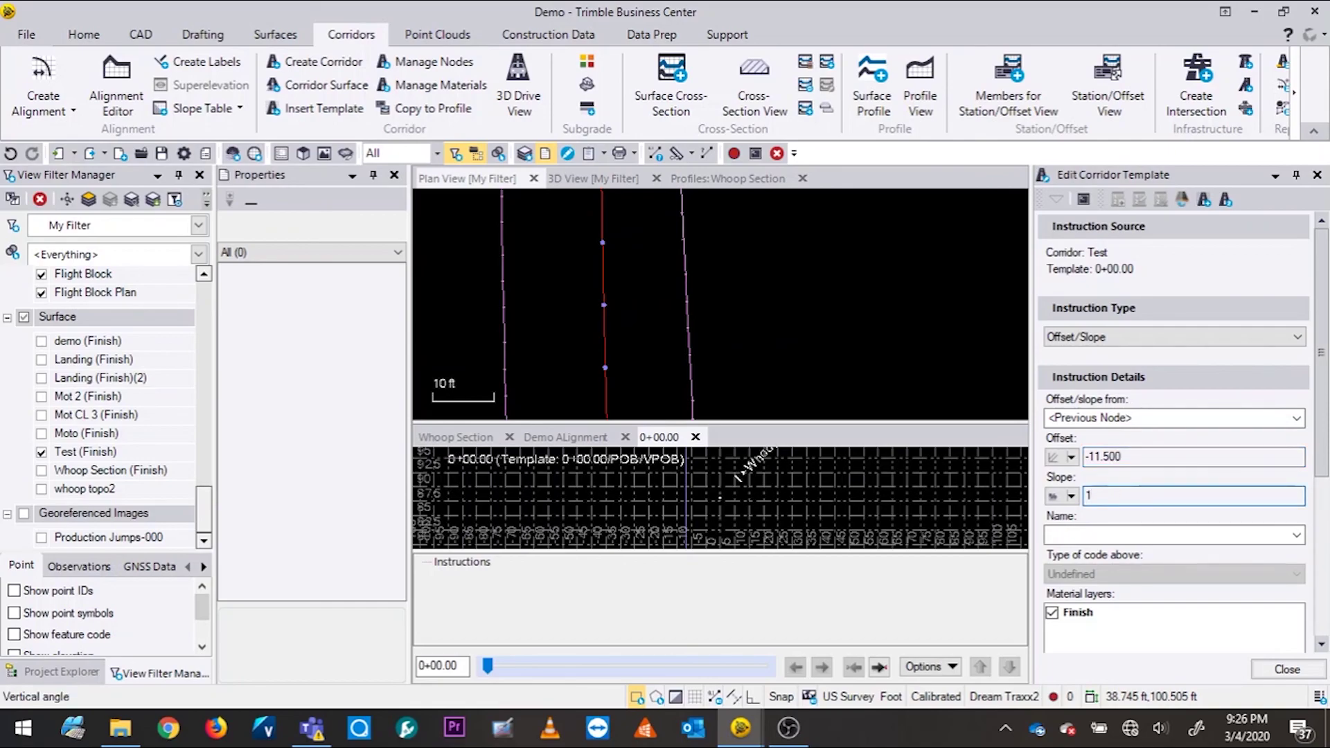
{"action": "left_click", "coordinate": [1071, 496]}
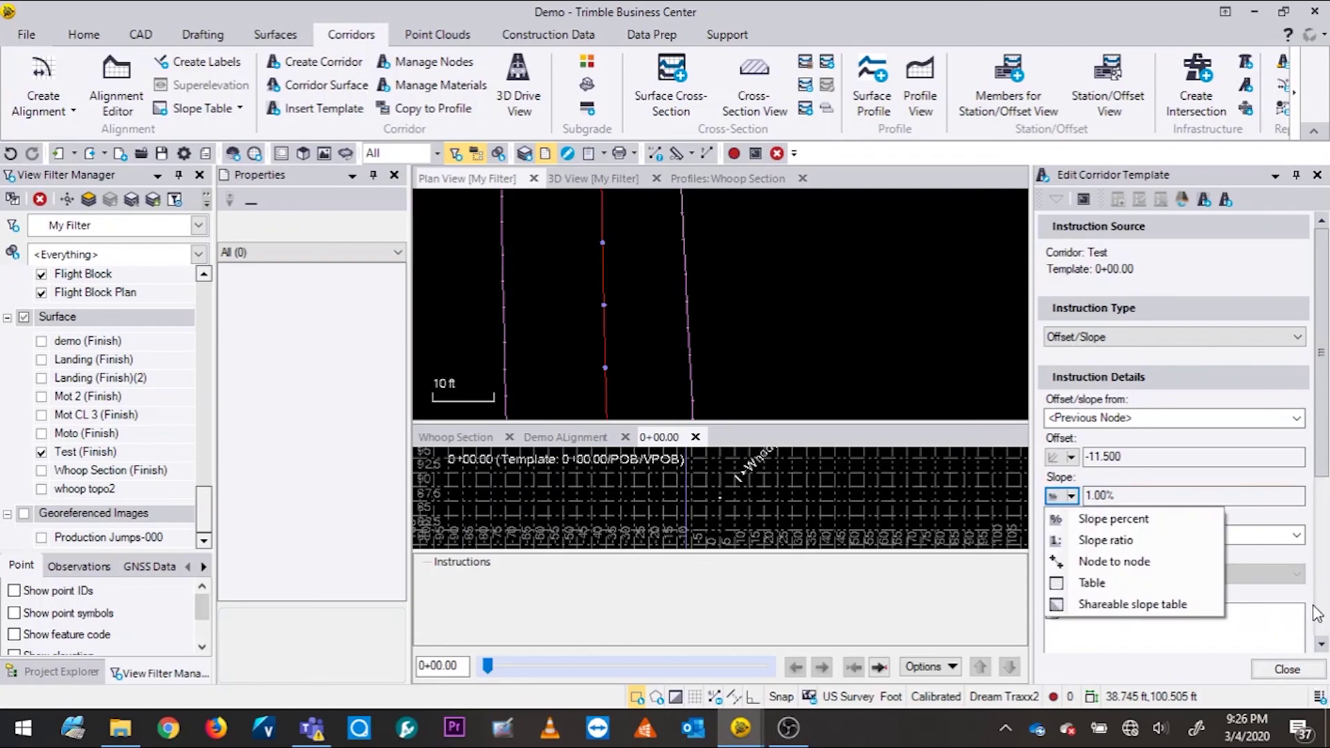
{"action": "scroll", "coordinate": [1314, 613], "scroll_direction": "down", "scroll_amount": 3}
{"action": "left_click", "coordinate": [1271, 538]}
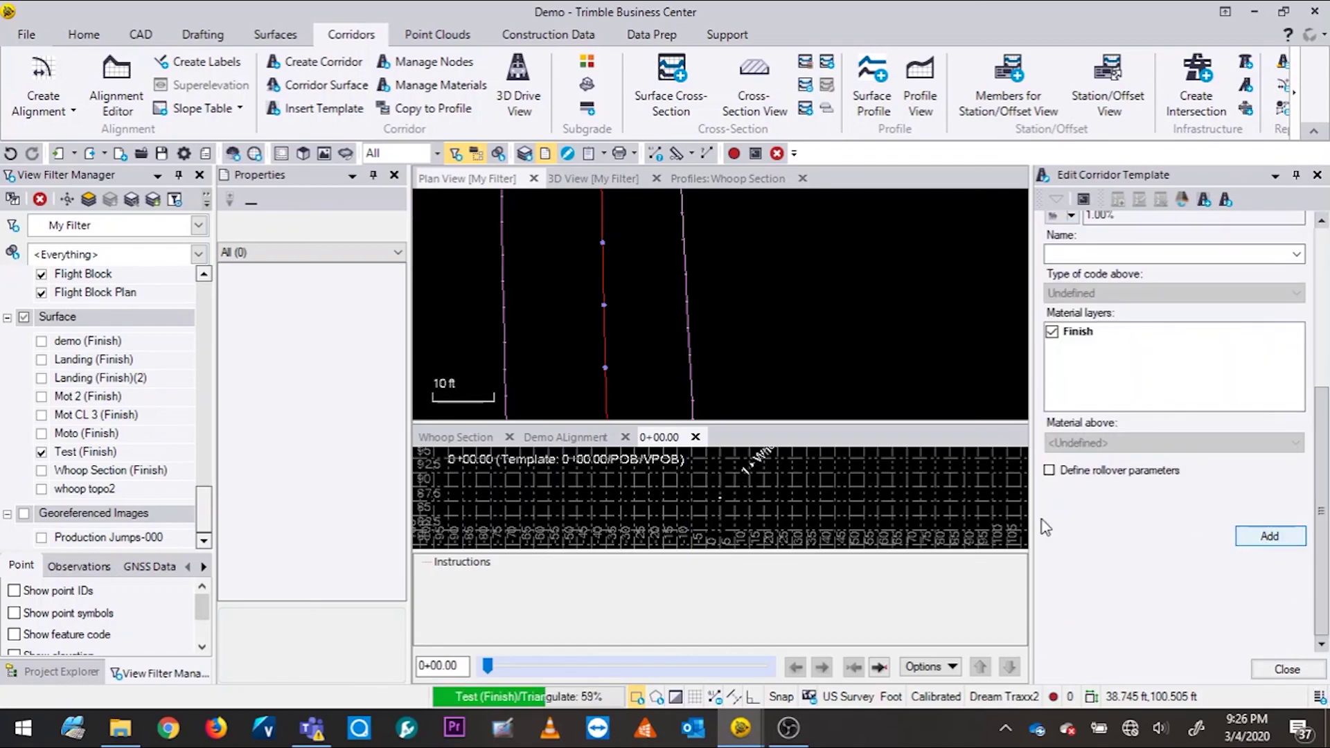
Add a second Offset/Slope instruction from the previous node, picking offset 29.982 ft at the opposite edge line, with slope -1%
{"action": "scroll", "coordinate": [956, 492], "scroll_direction": "up", "scroll_amount": 3}
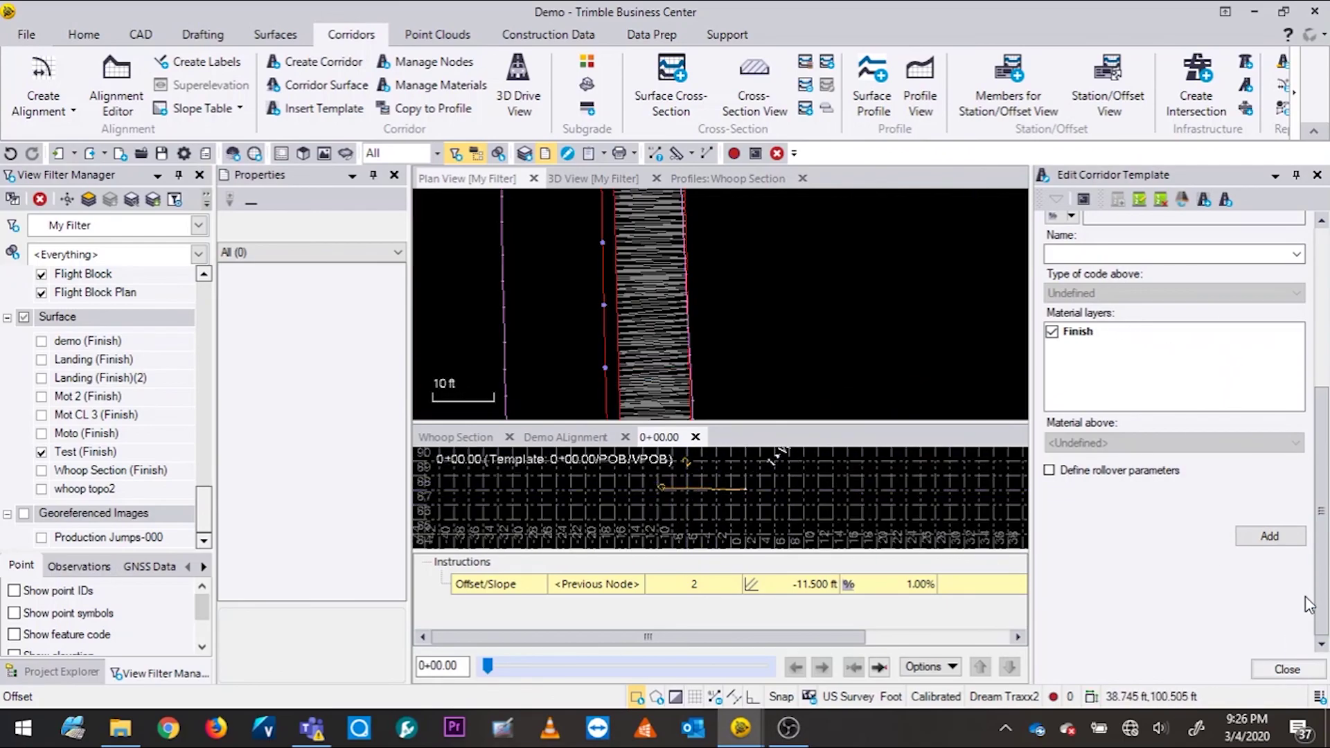
{"action": "scroll", "coordinate": [1322, 437], "scroll_direction": "up", "scroll_amount": 3}
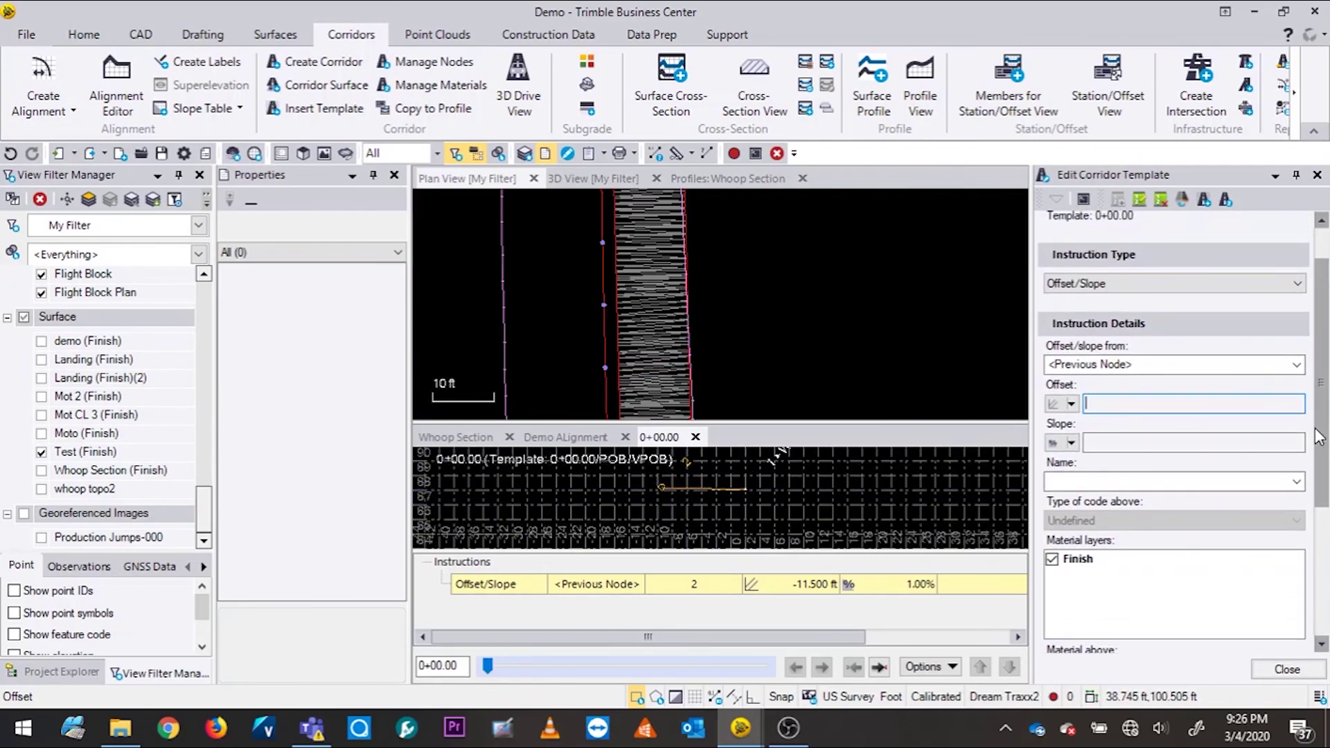
{"action": "left_click", "coordinate": [513, 361]}
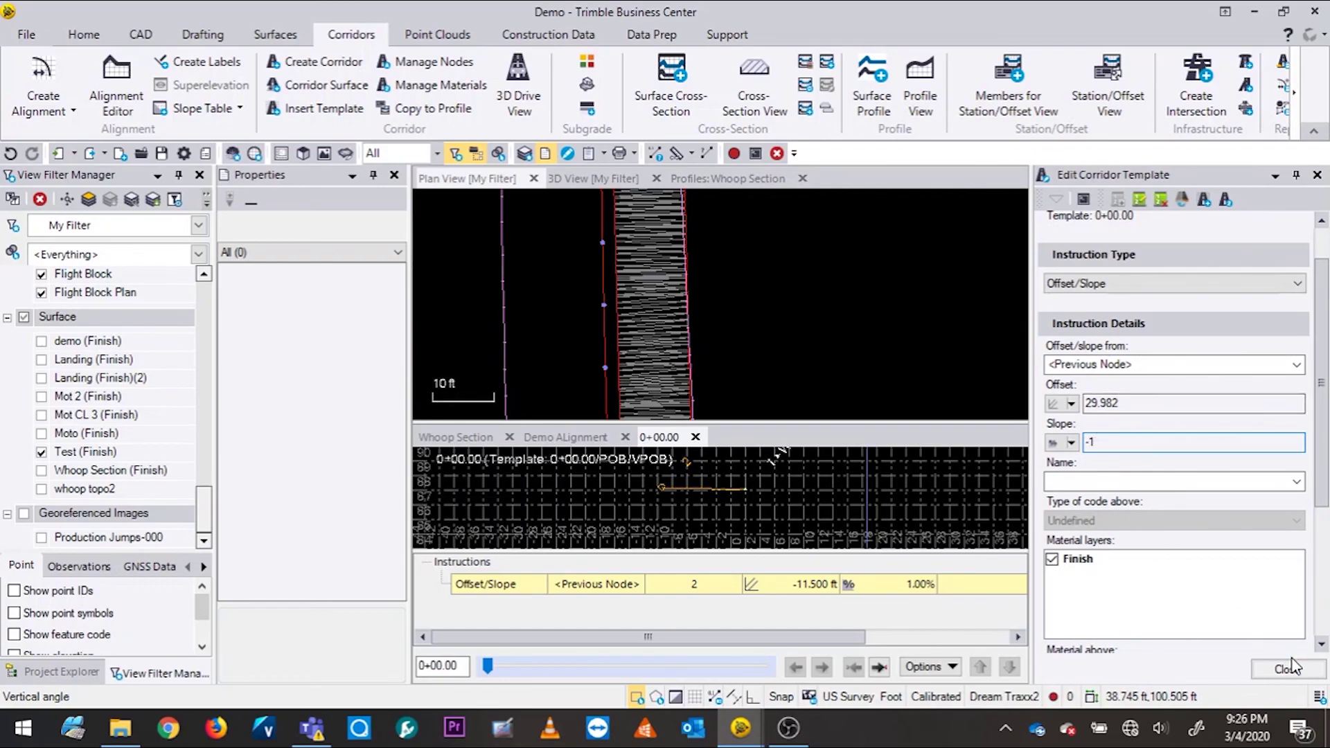
{"action": "left_click", "coordinate": [1322, 626]}
{"action": "left_click", "coordinate": [1271, 536]}
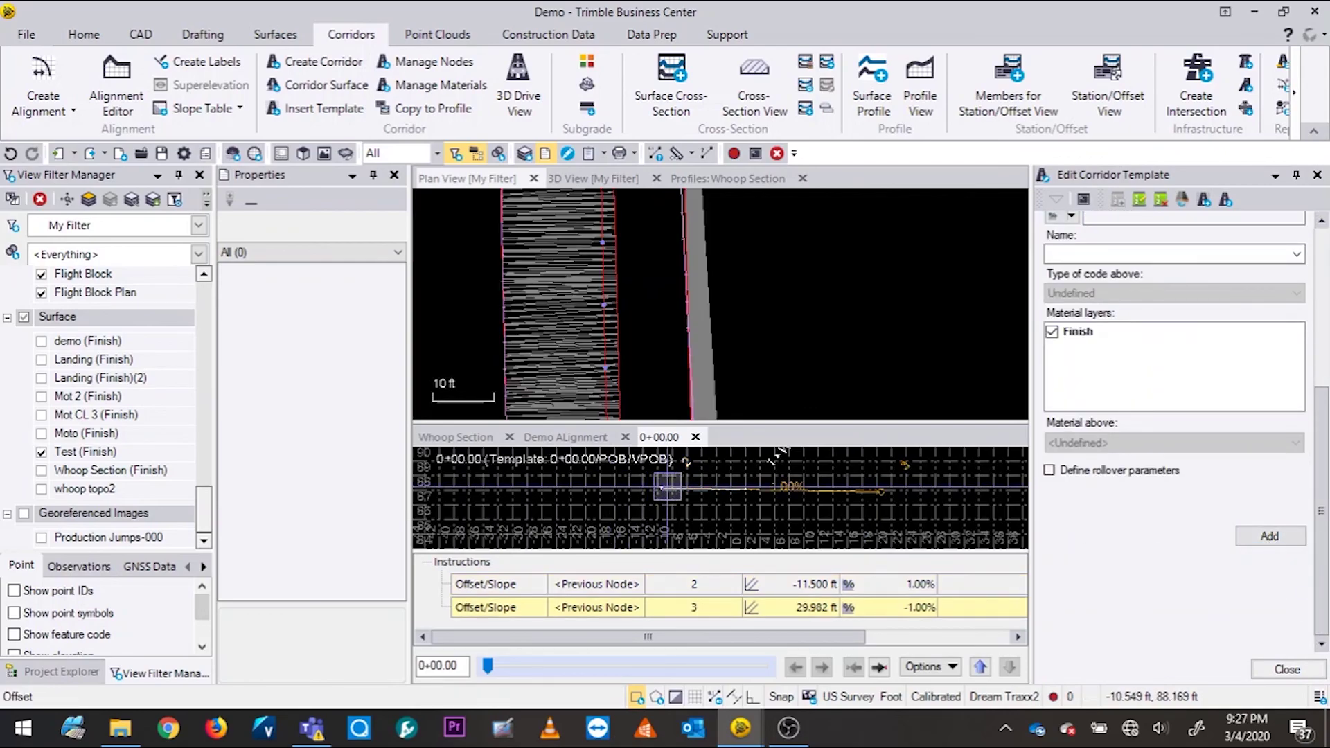
Edit the second Offset/Slope instruction so that it starts from the Whoop Section node
{"action": "scroll", "coordinate": [724, 313], "scroll_direction": "down", "scroll_amount": 2}
{"action": "scroll", "coordinate": [728, 253], "scroll_direction": "down", "scroll_amount": 3}
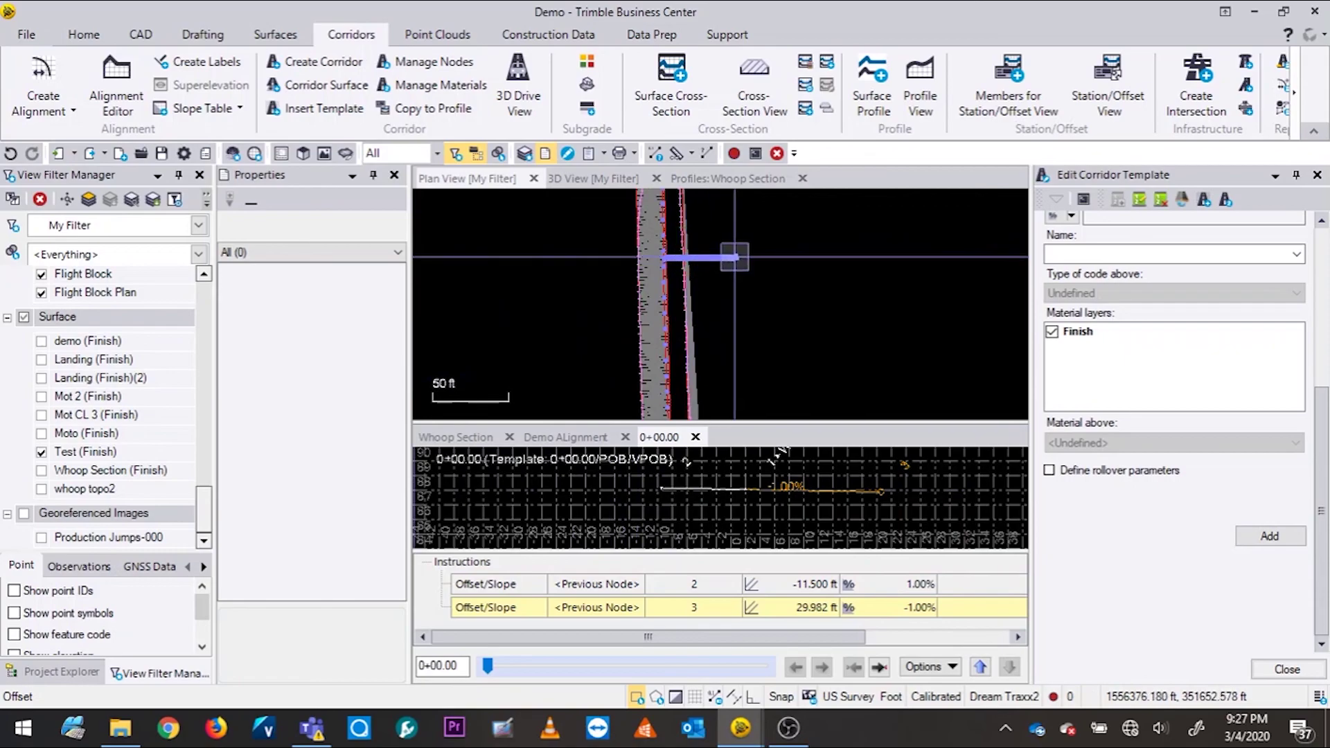
{"action": "scroll", "coordinate": [775, 317], "scroll_direction": "up", "scroll_amount": 3}
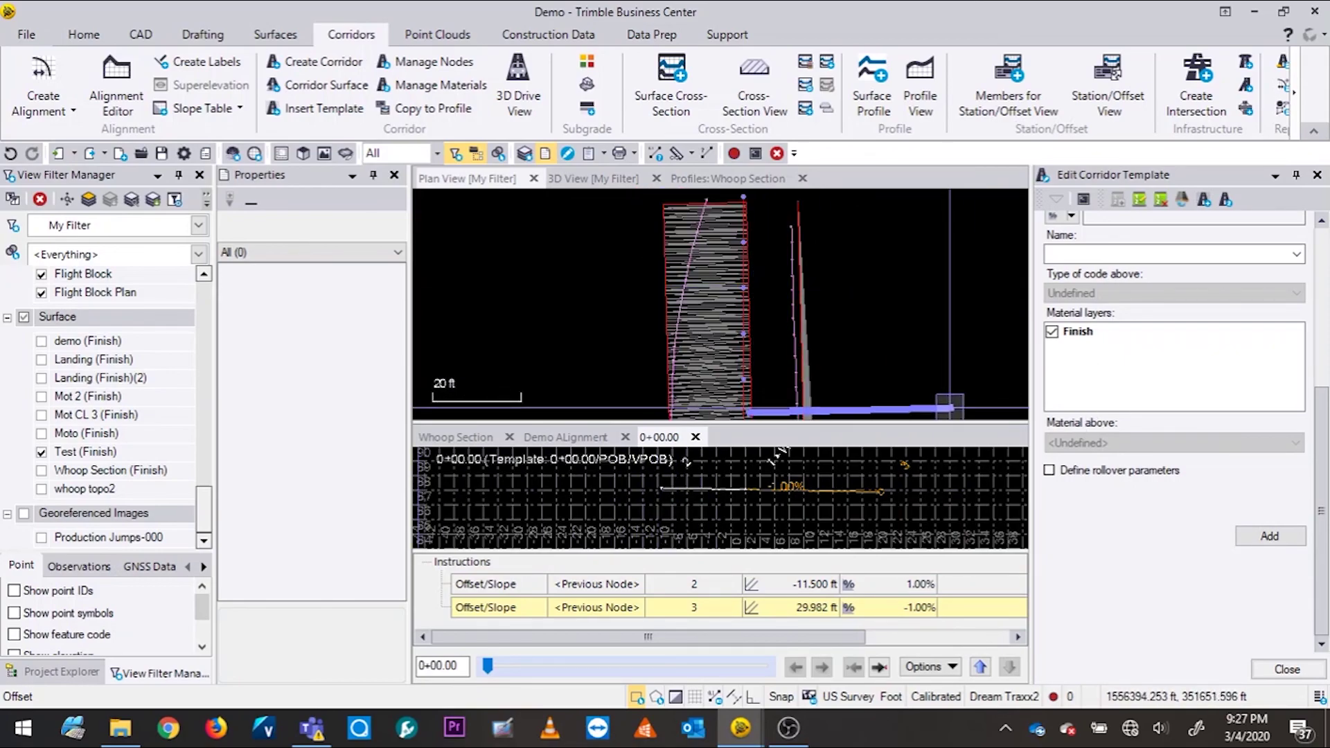
{"action": "right_click", "coordinate": [695, 611]}
{"action": "left_click", "coordinate": [733, 608]}
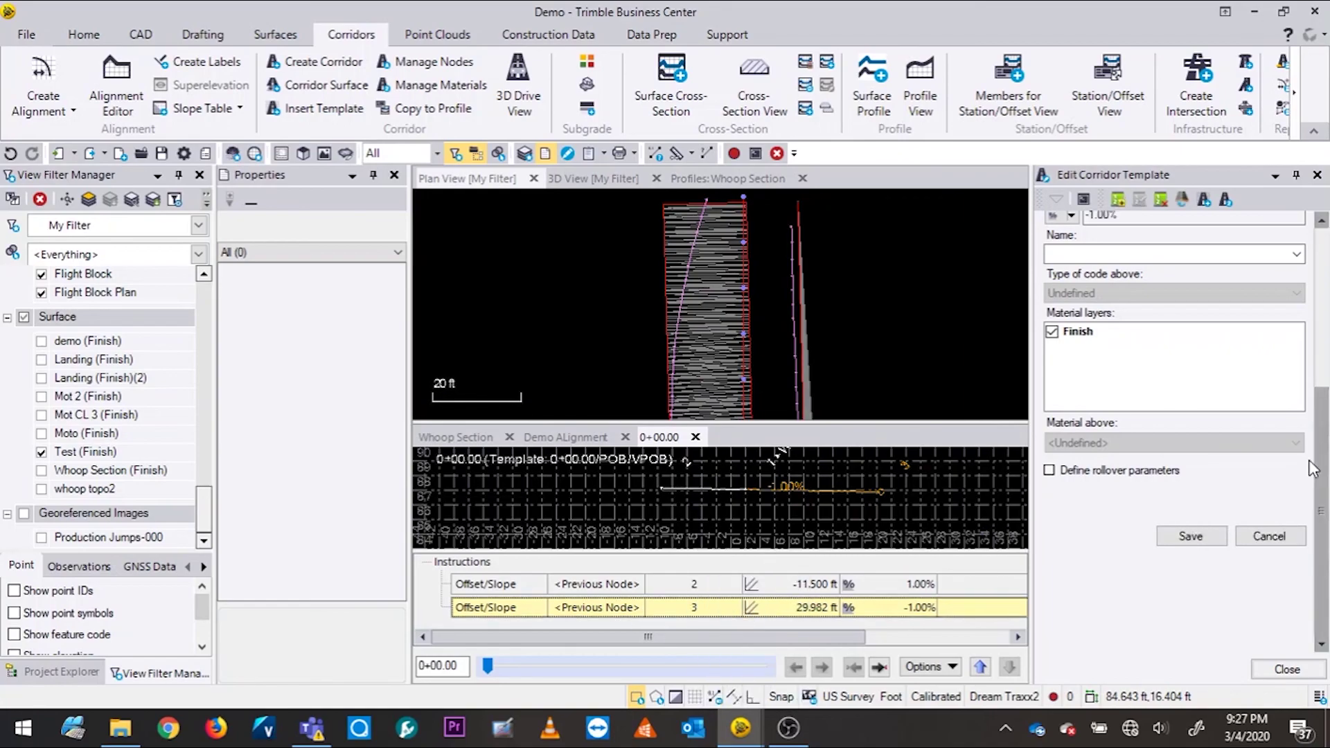
{"action": "scroll", "coordinate": [1324, 468], "scroll_direction": "up", "scroll_amount": 5}
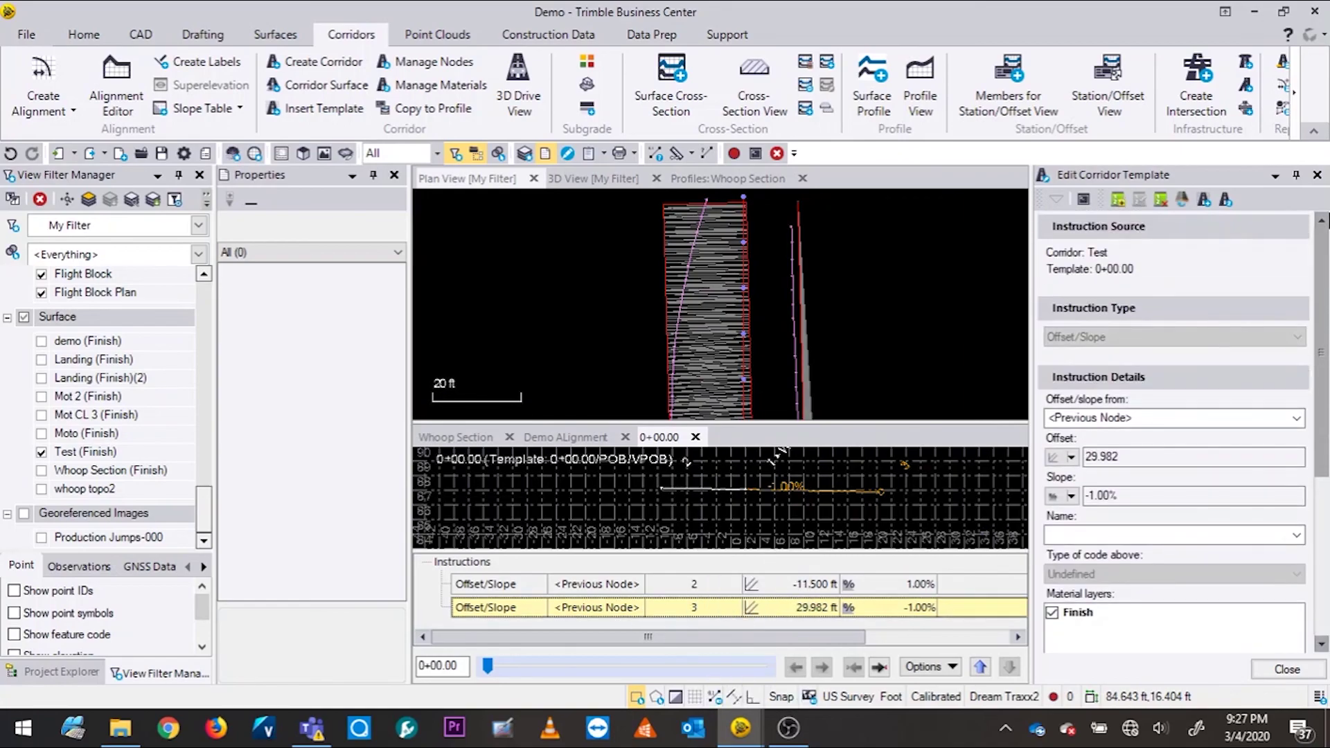
{"action": "left_click", "coordinate": [1093, 420]}
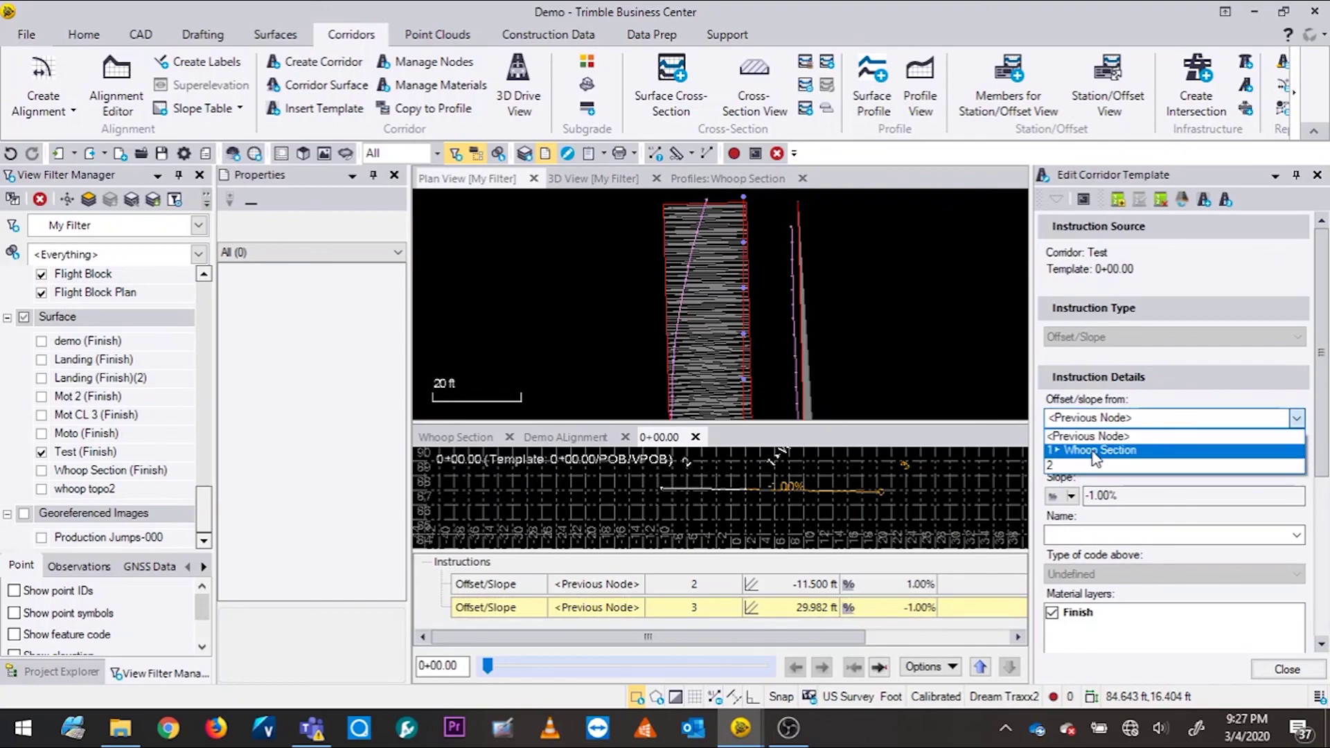
{"action": "left_click", "coordinate": [1092, 451]}
Pick a new offset of 17.955 ft at the opposite edge line for the second instruction and save it
{"action": "left_click", "coordinate": [1112, 457]}
{"action": "scroll", "coordinate": [734, 353], "scroll_direction": "up", "scroll_amount": 2}
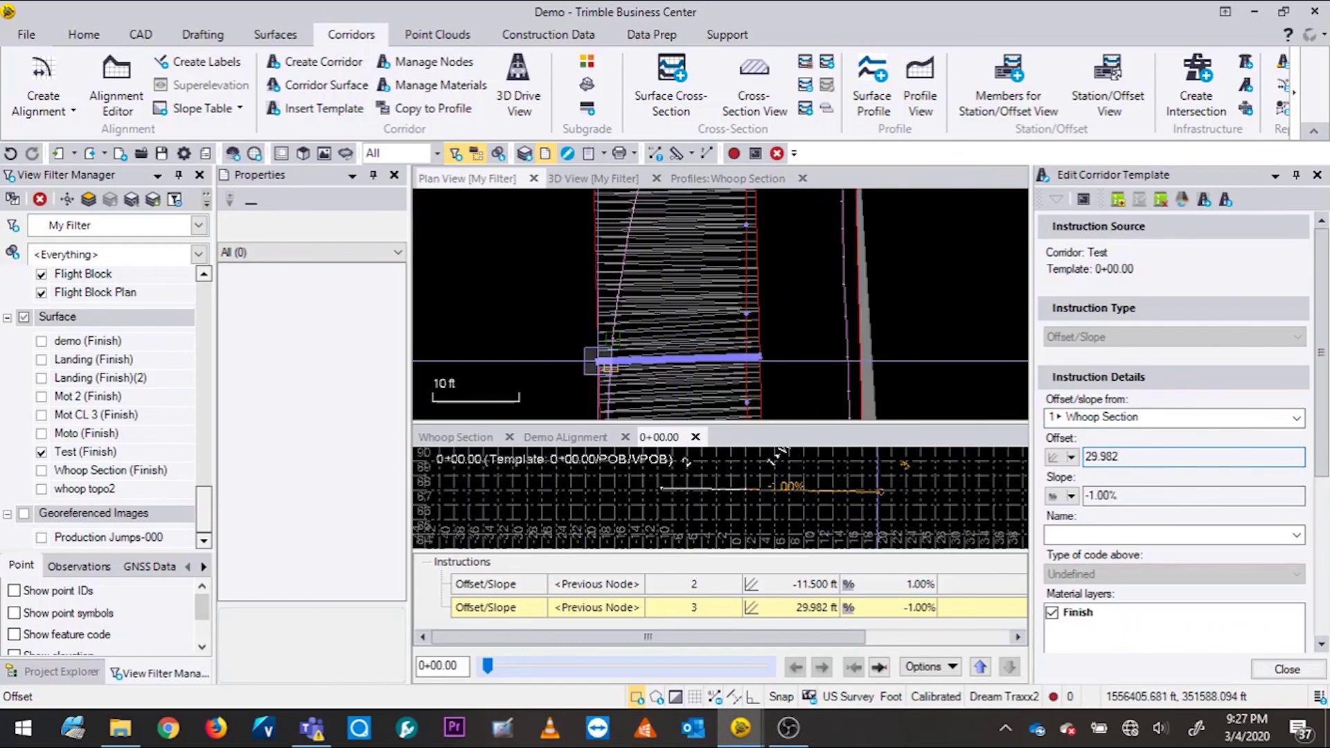
{"action": "scroll", "coordinate": [642, 344], "scroll_direction": "up", "scroll_amount": 1}
{"action": "middle_click_drag", "start_coordinate": [642, 345], "coordinate": [648, 200]}
{"action": "scroll", "coordinate": [683, 272], "scroll_direction": "down", "scroll_amount": 1}
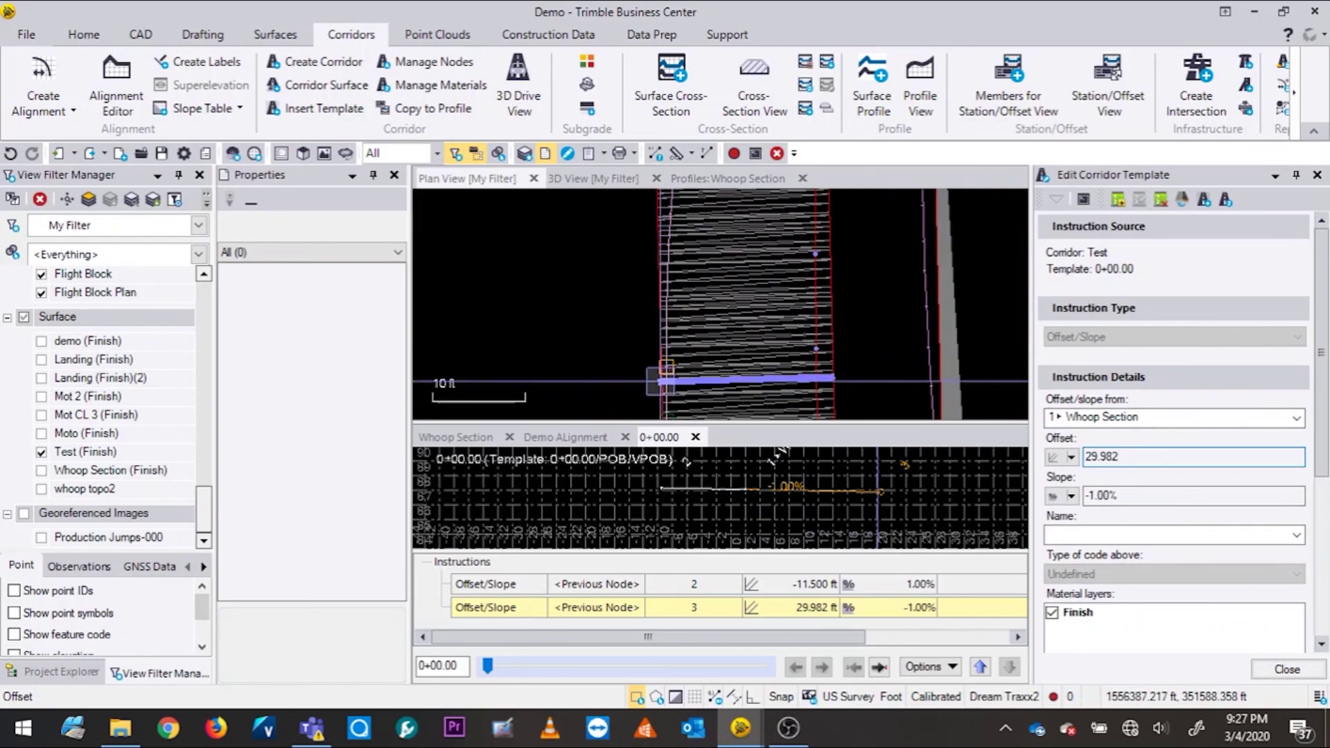
{"action": "left_click", "coordinate": [706, 383]}
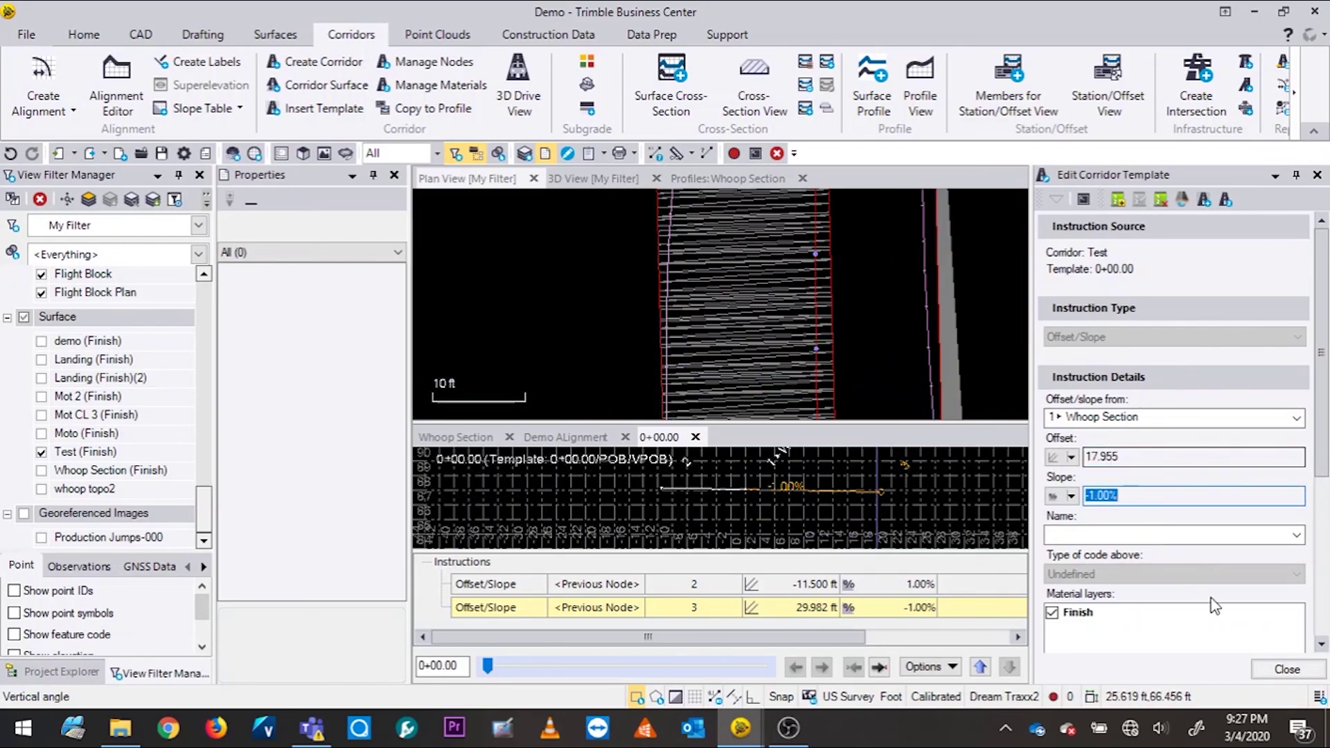
{"action": "scroll", "coordinate": [1202, 560], "scroll_direction": "down", "scroll_amount": 3}
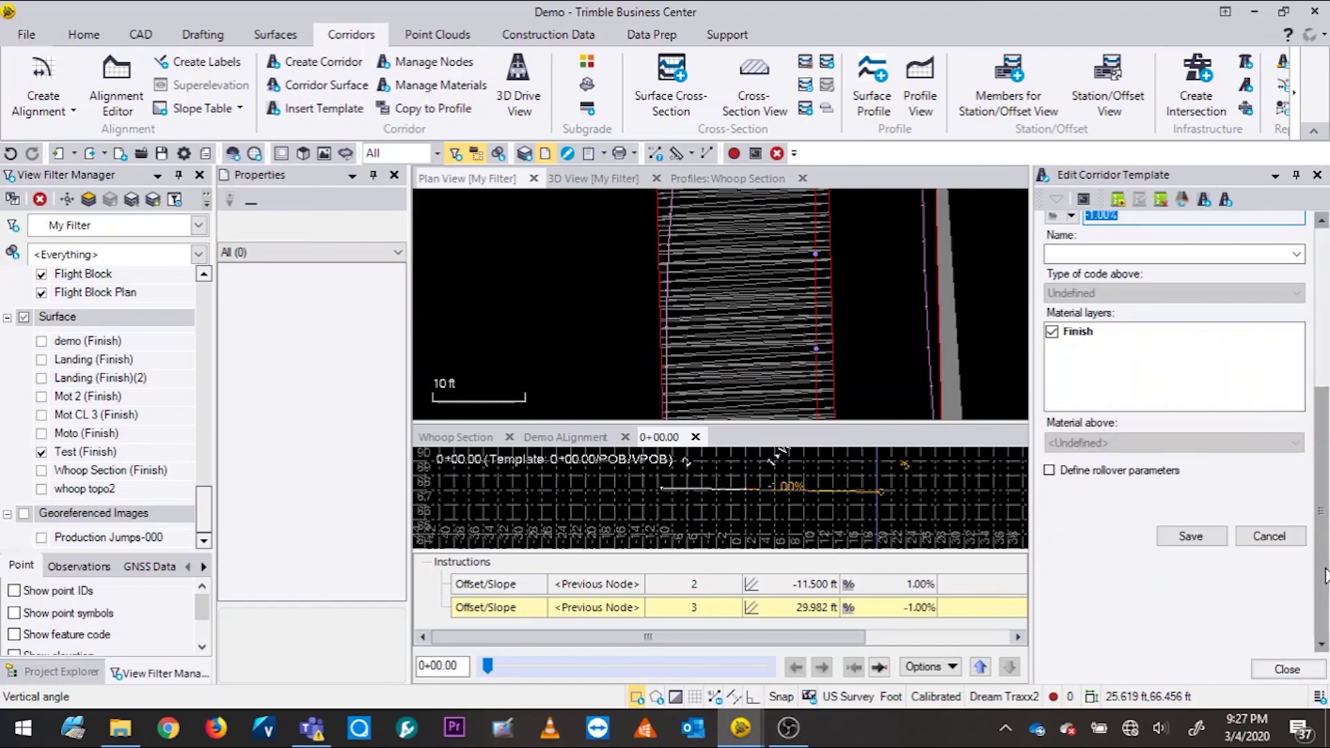
{"action": "left_click", "coordinate": [1197, 543]}
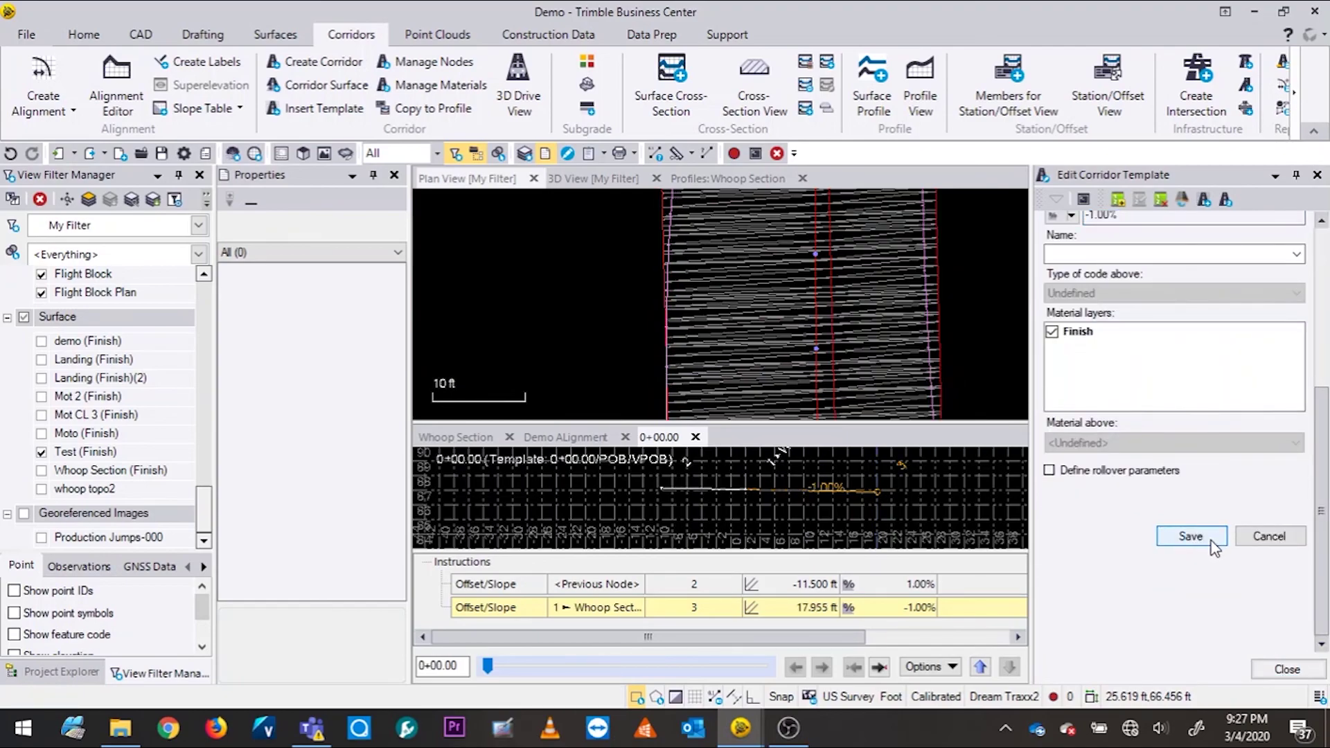
Examine the Test corridor surface along its length in the plan view and in the 3D view
{"action": "scroll", "coordinate": [878, 289], "scroll_direction": "down", "scroll_amount": 1}
{"action": "scroll", "coordinate": [878, 290], "scroll_direction": "down", "scroll_amount": 5}
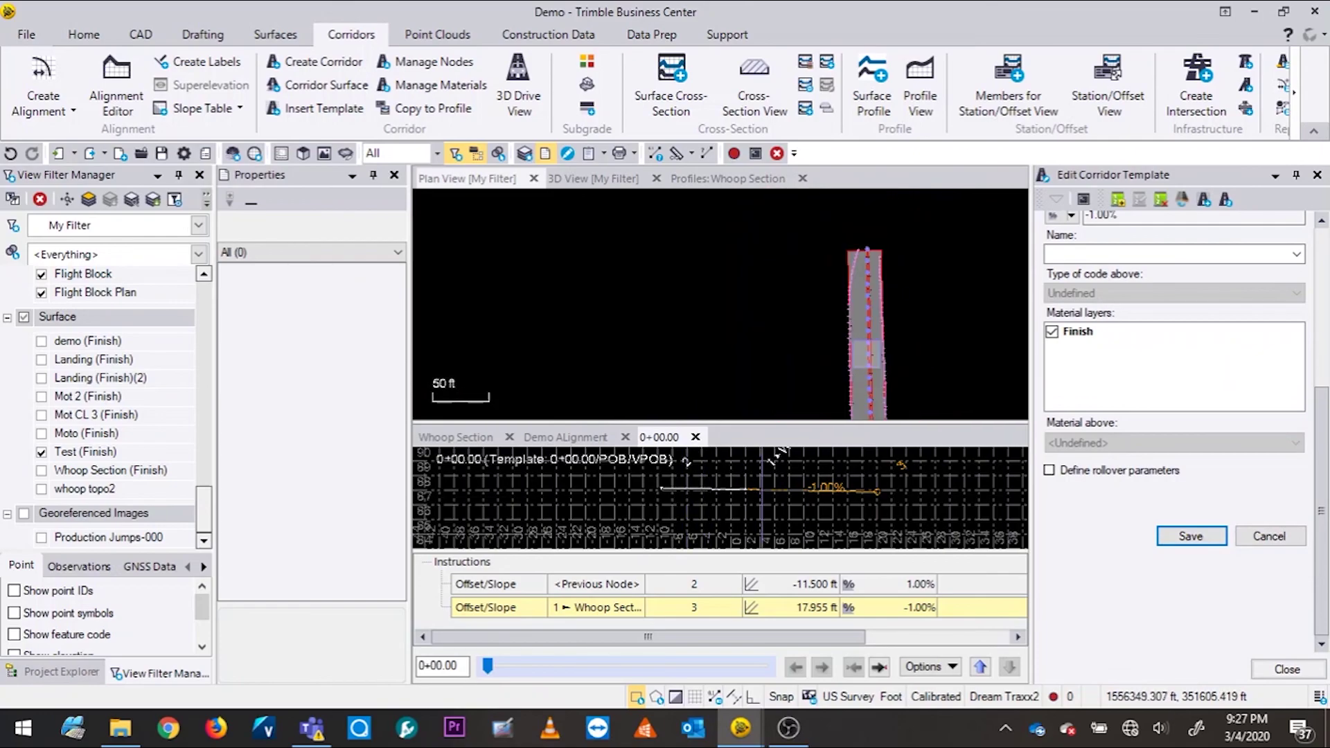
{"action": "scroll", "coordinate": [837, 296], "scroll_direction": "up", "scroll_amount": 3}
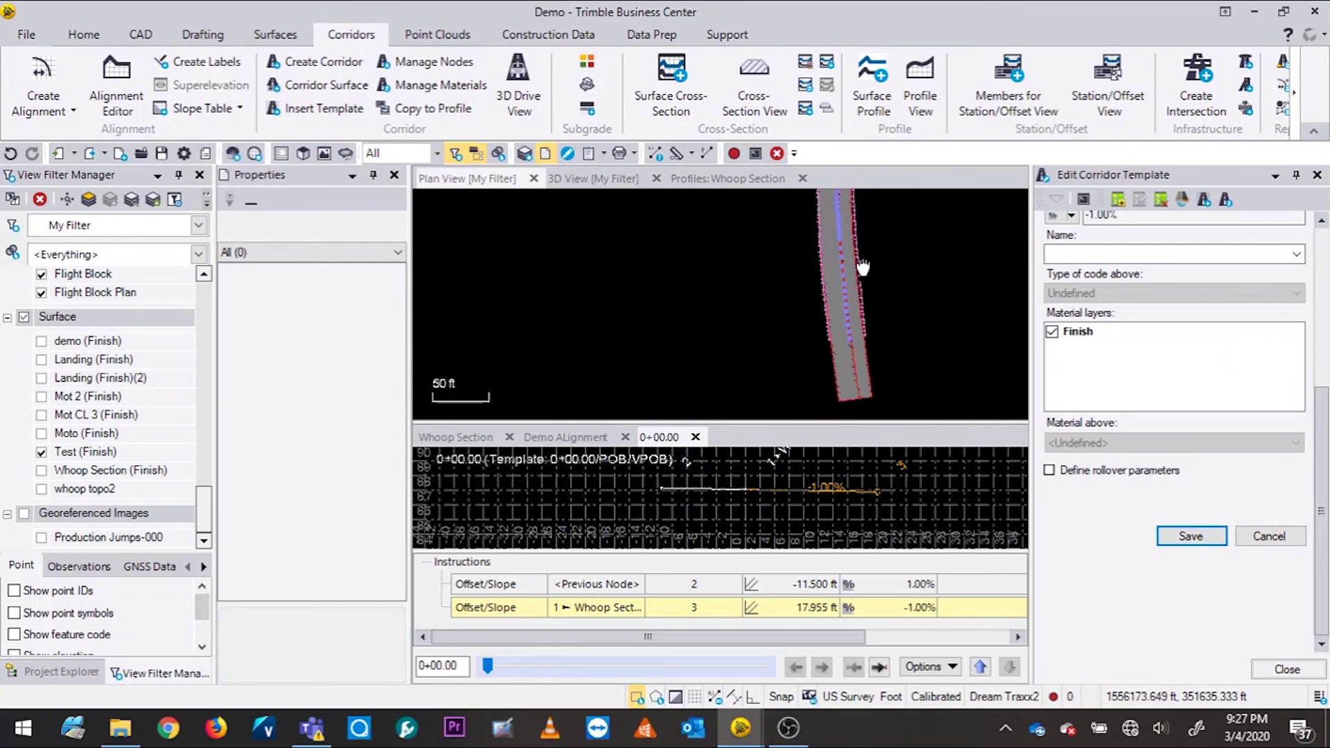
{"action": "scroll", "coordinate": [844, 249], "scroll_direction": "up", "scroll_amount": 2}
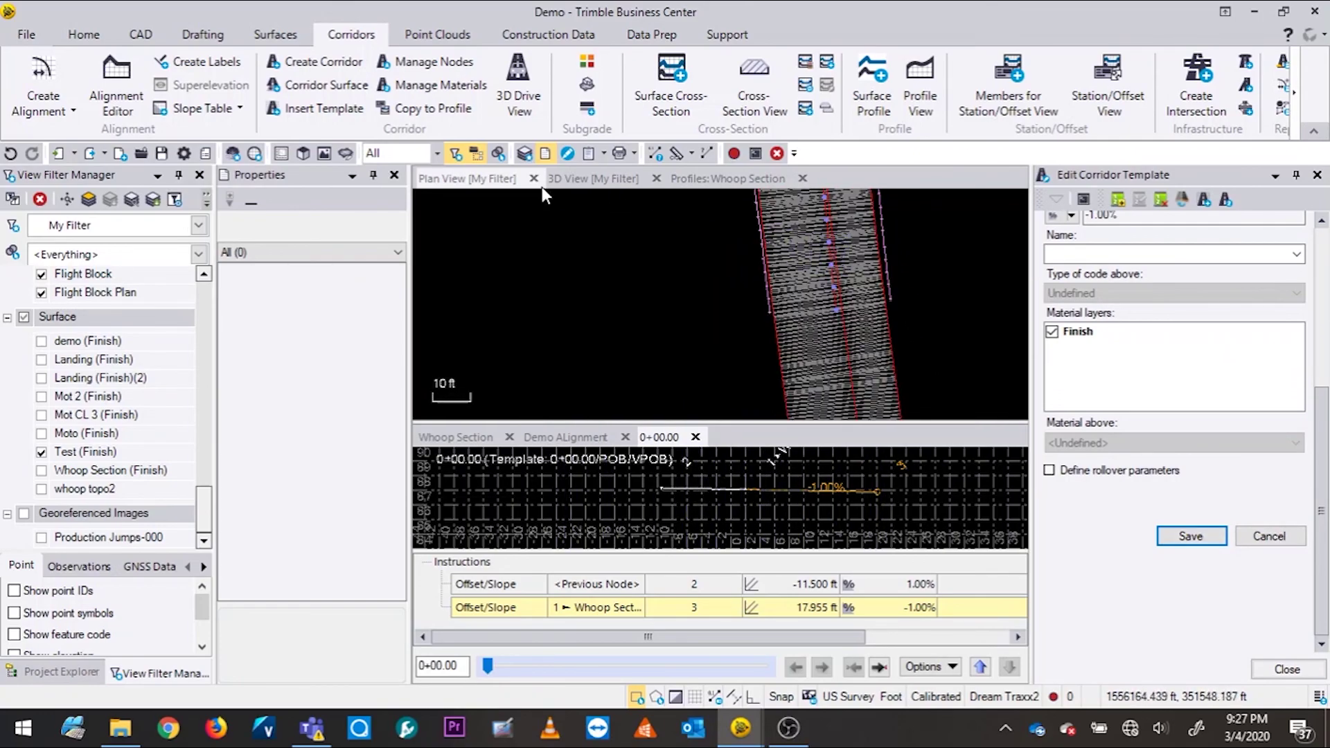
{"action": "left_click", "coordinate": [594, 177]}
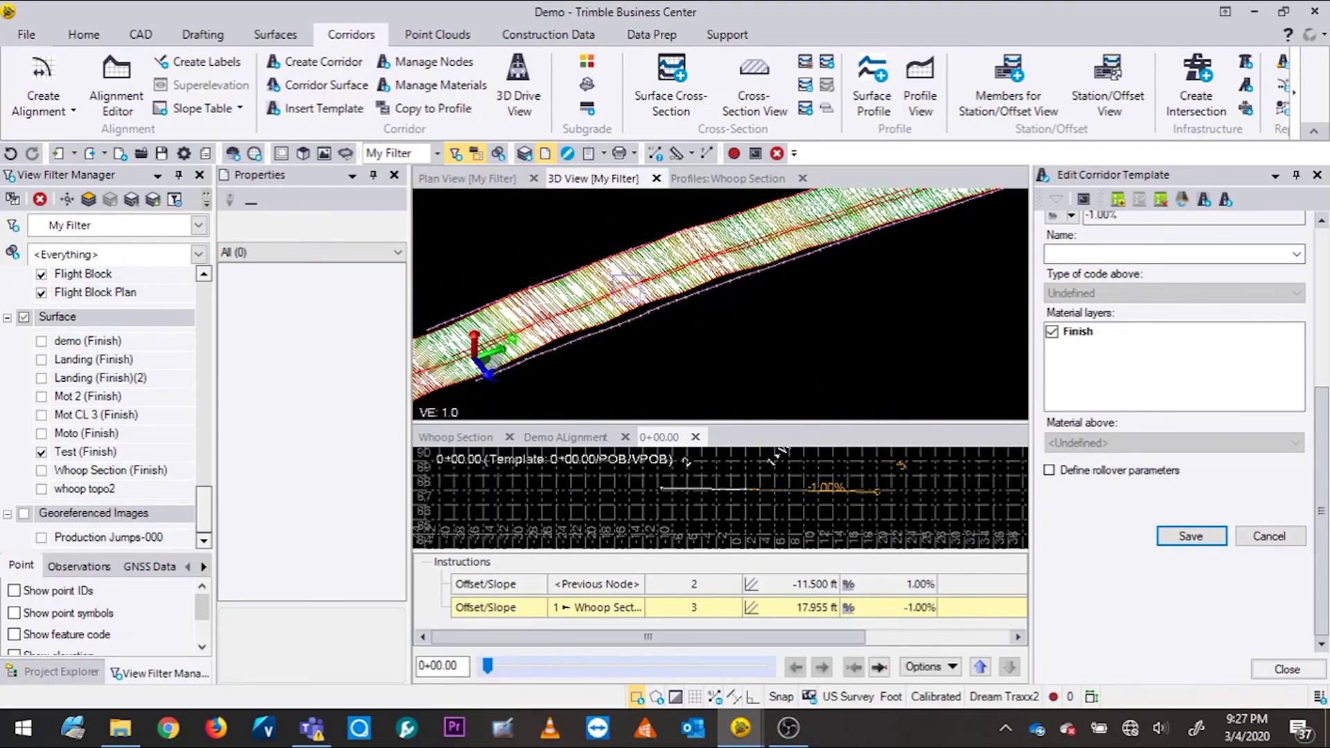
{"action": "middle_click_drag", "start_coordinate": [568, 305], "coordinate": [739, 338]}
{"action": "middle_click_drag", "start_coordinate": [841, 341], "coordinate": [800, 412]}
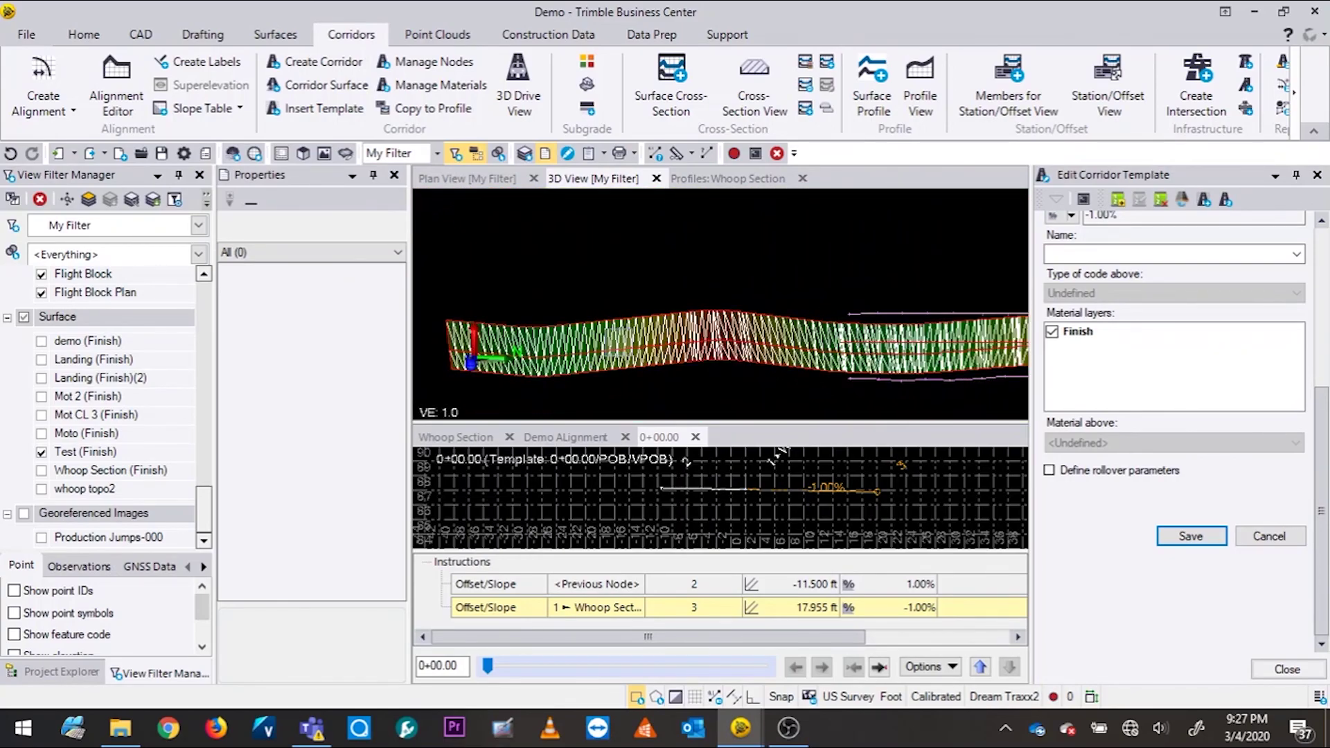